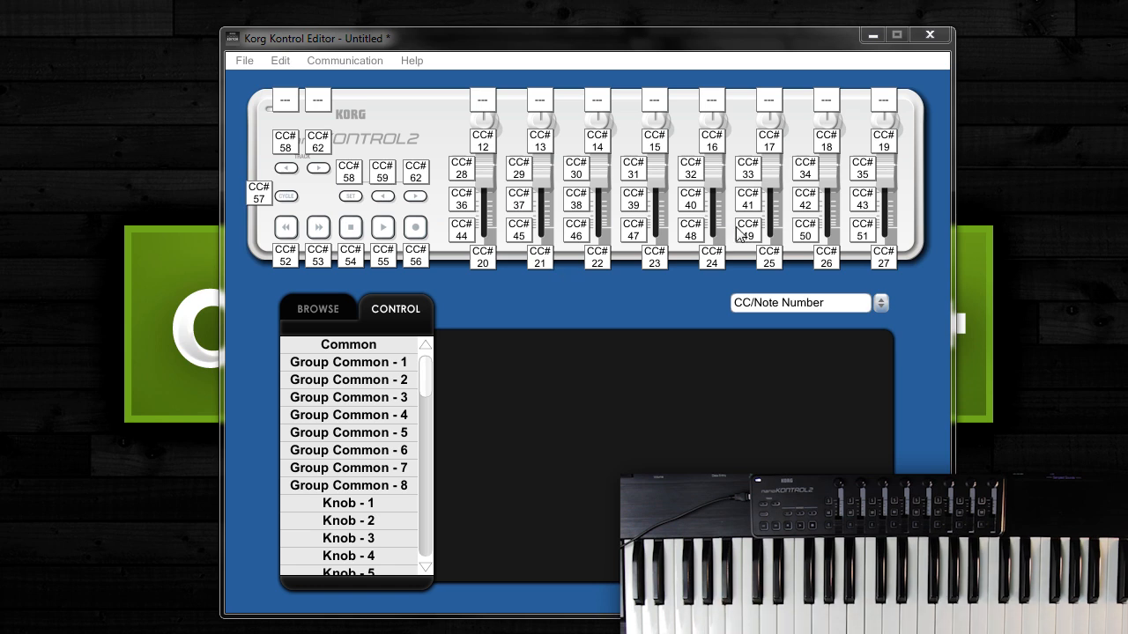
- Check the assignments of the first channel's Solo, Mute and Rec buttons and the Button Behavior options for Solo Button 1
left_click(472, 168)
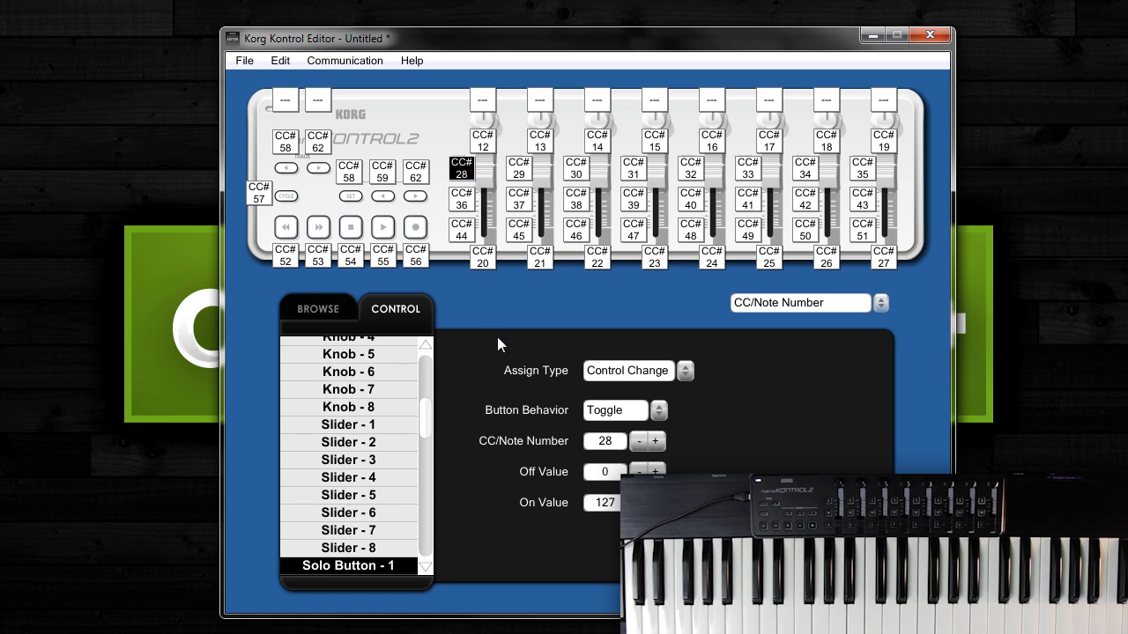
left_click(461, 199)
left_click(458, 231)
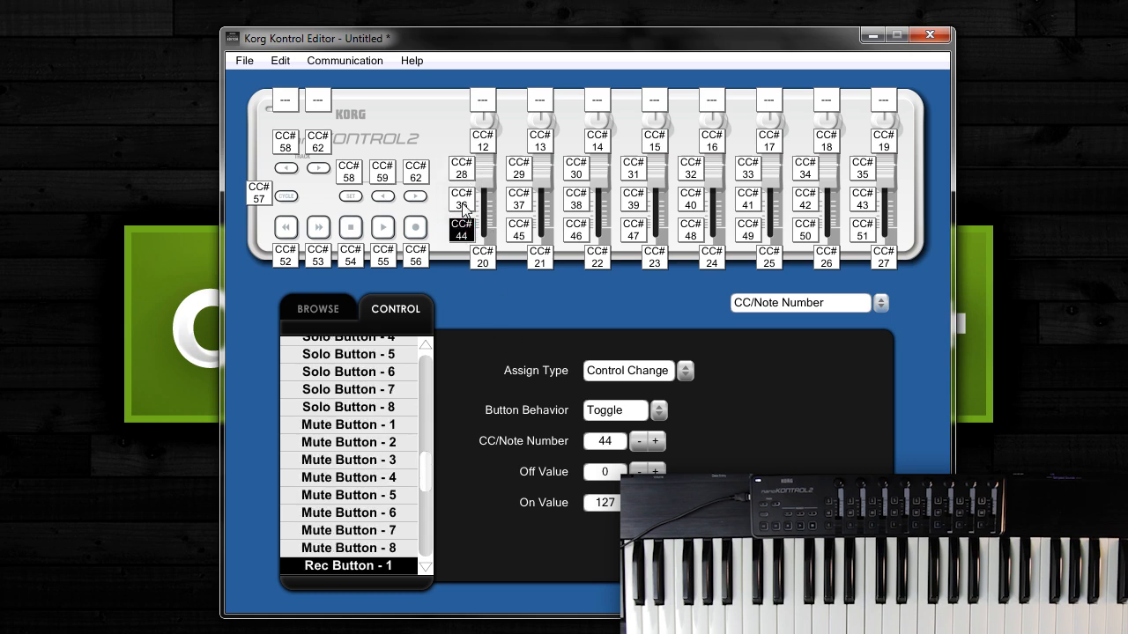
left_click(462, 202)
left_click(462, 169)
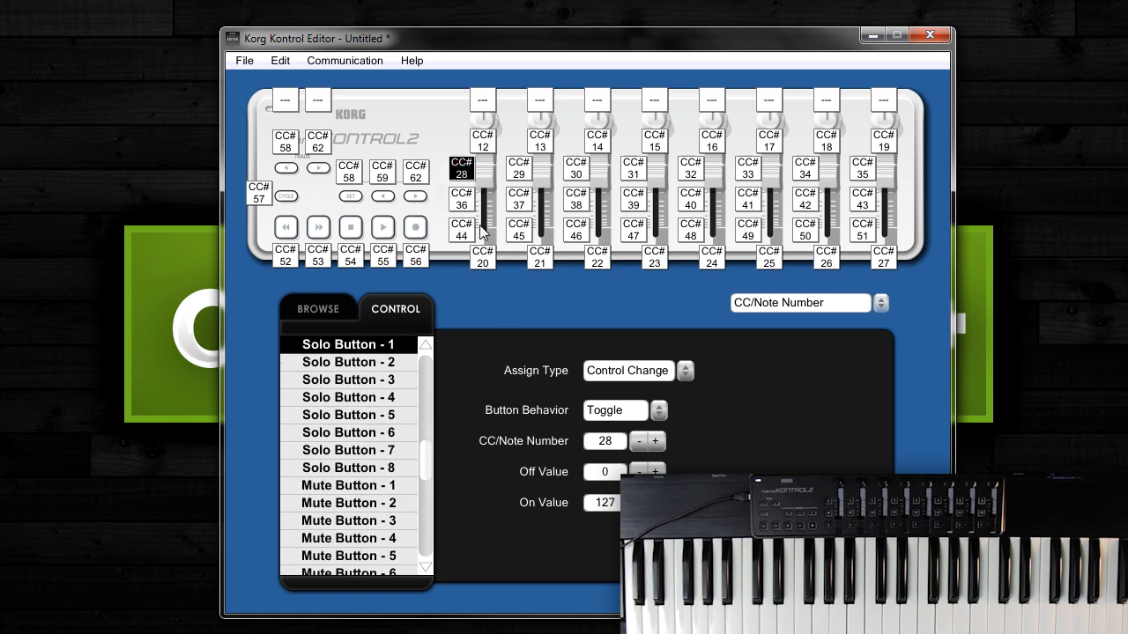
left_click(592, 408)
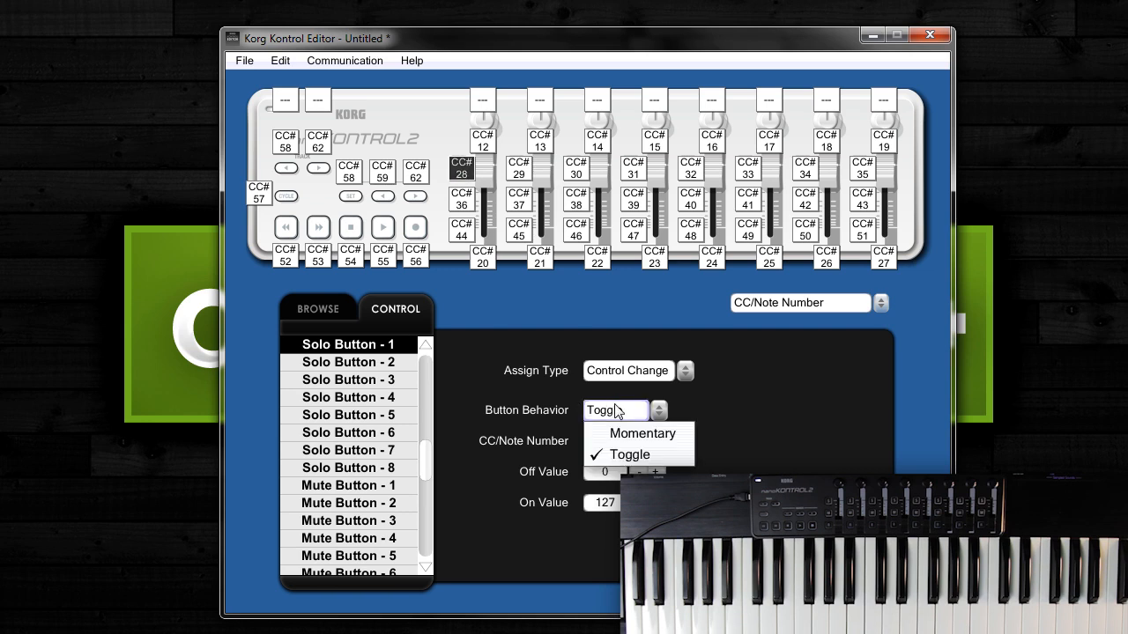
left_click(505, 409)
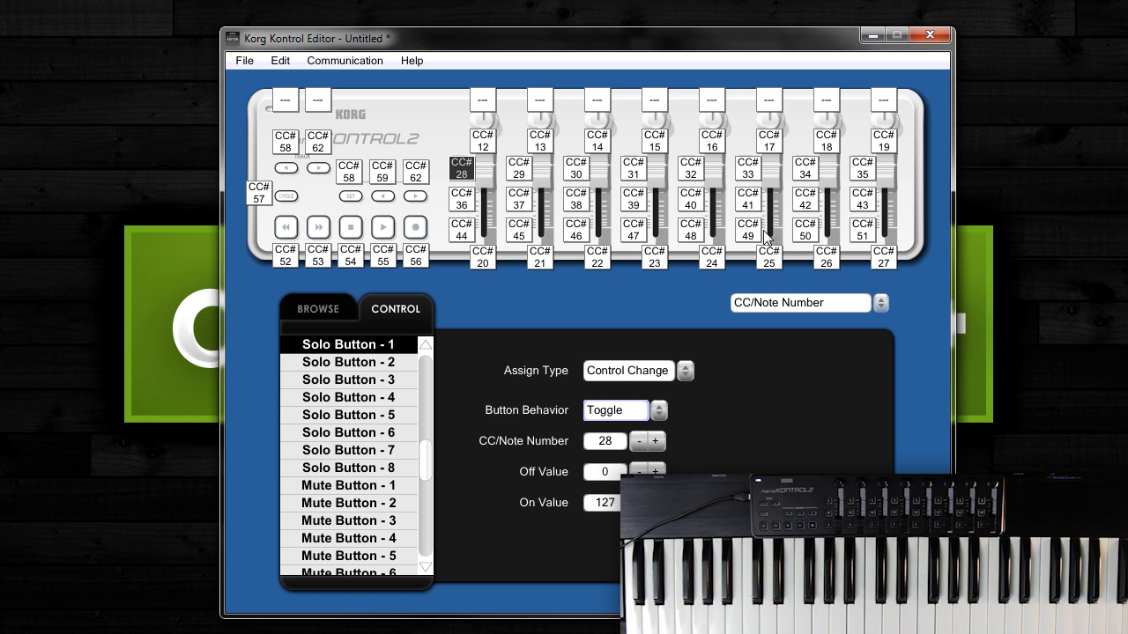
- Review the Button Behavior and CC assignments of the transport and marker buttons
left_click(383, 255)
left_click(350, 255)
left_click(319, 257)
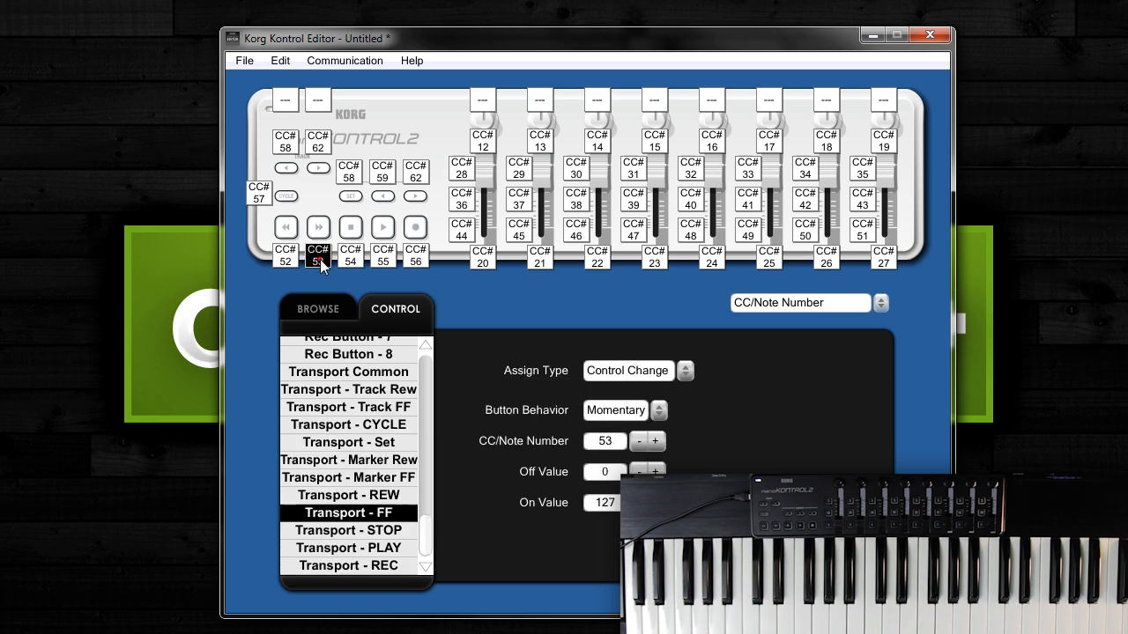
left_click(285, 255)
left_click(349, 171)
left_click(415, 171)
left_click(461, 180)
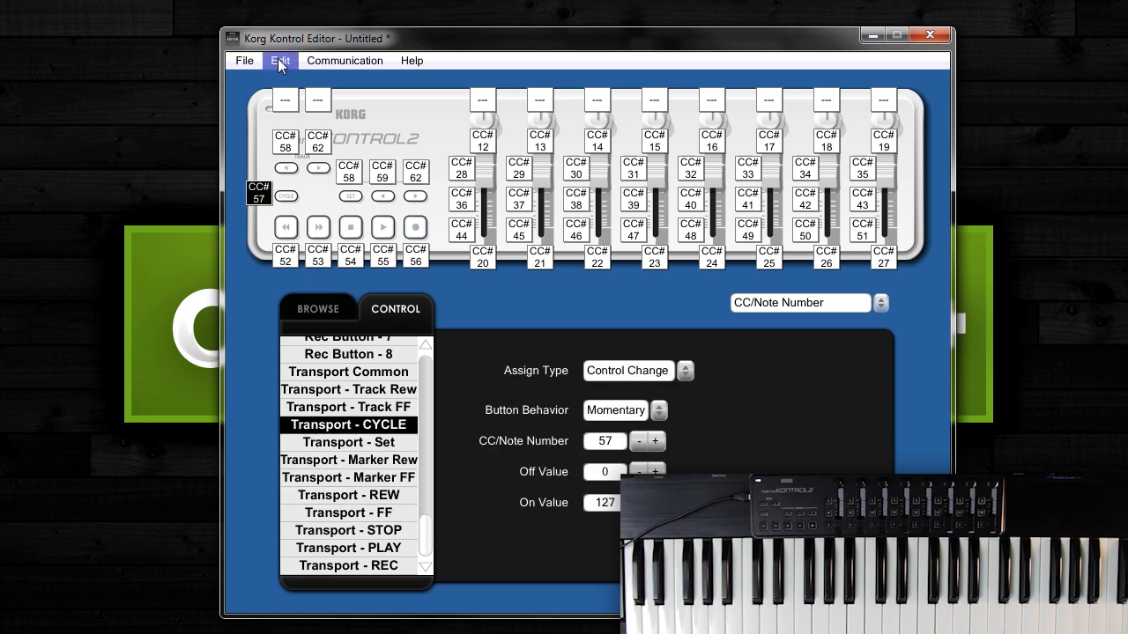
- Write the scene data to the nanoKONTROL2 and accept overwriting the device's data
left_click_drag(253, 61, 571, 53)
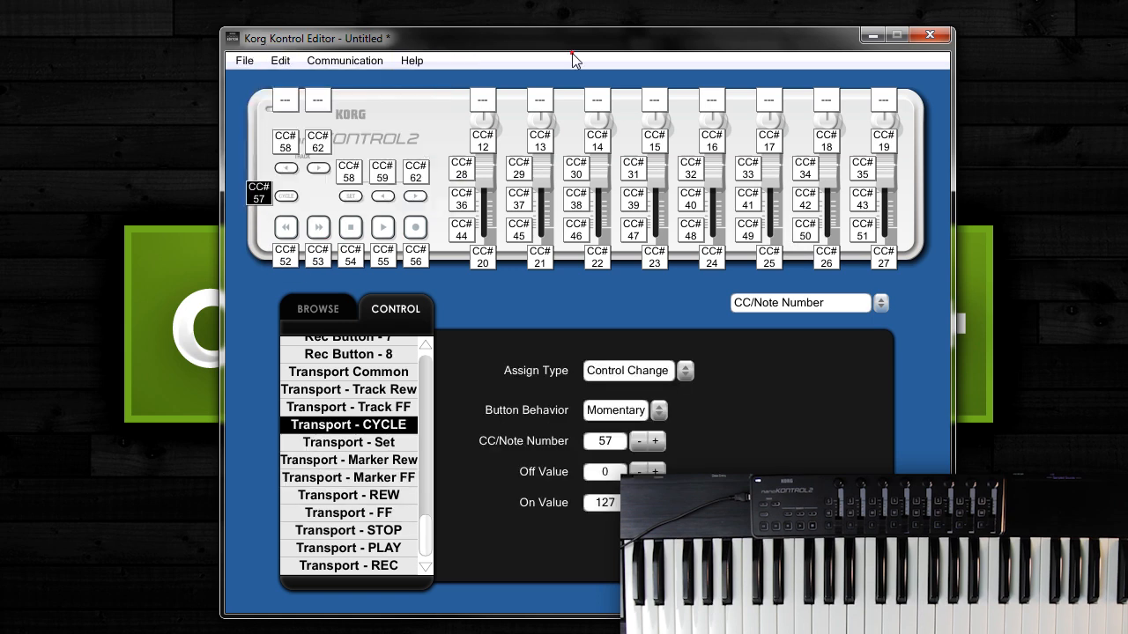
left_click(330, 60)
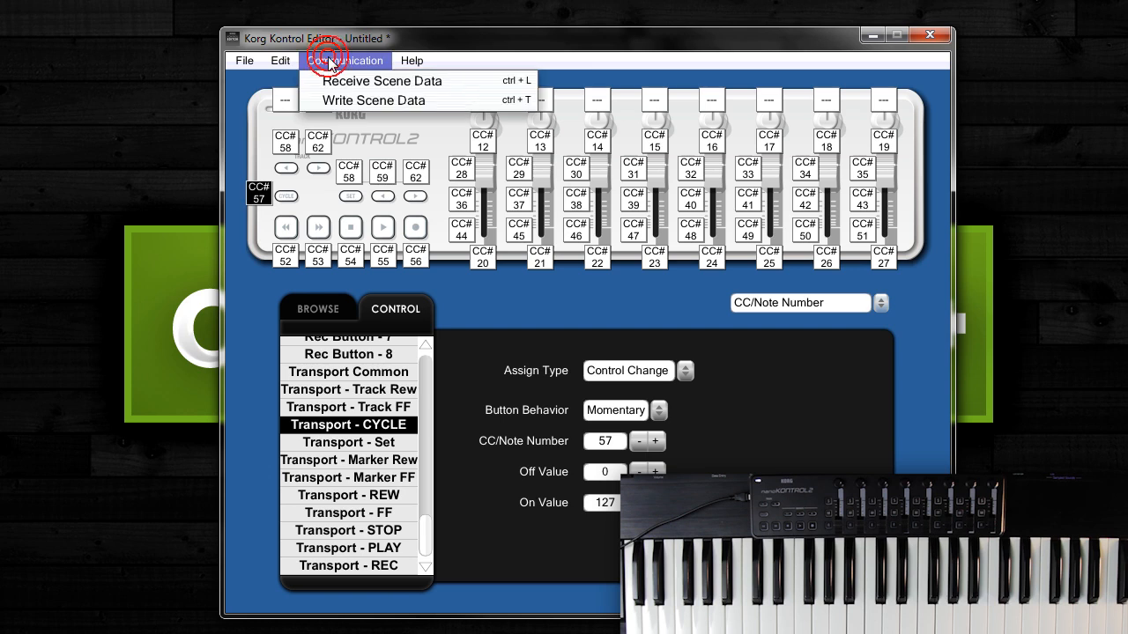
left_click(345, 107)
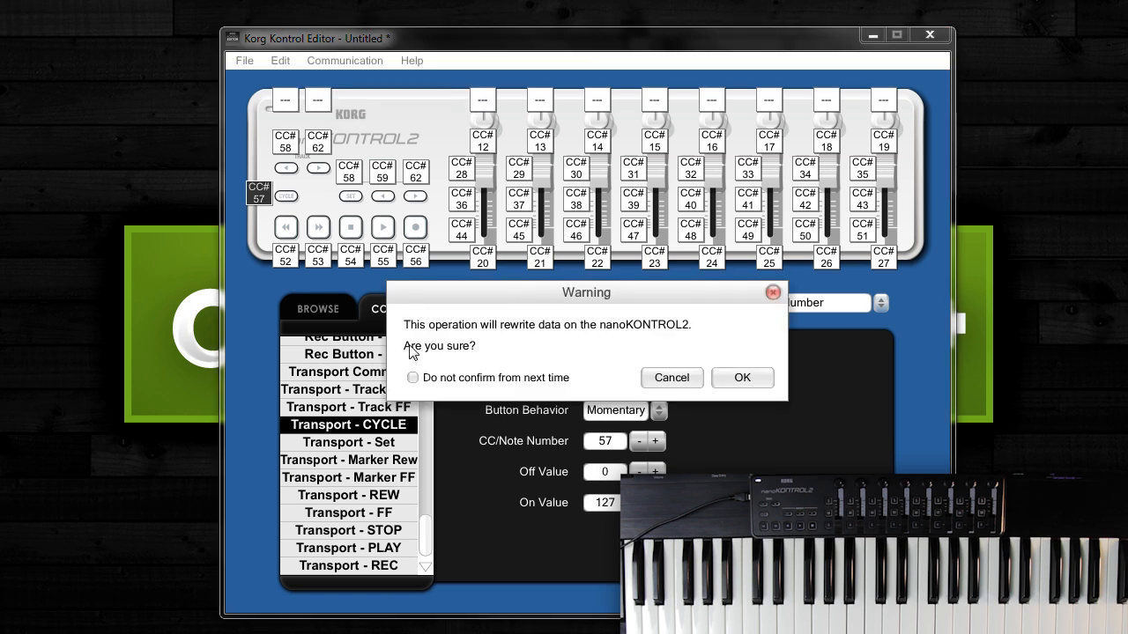
left_click(761, 382)
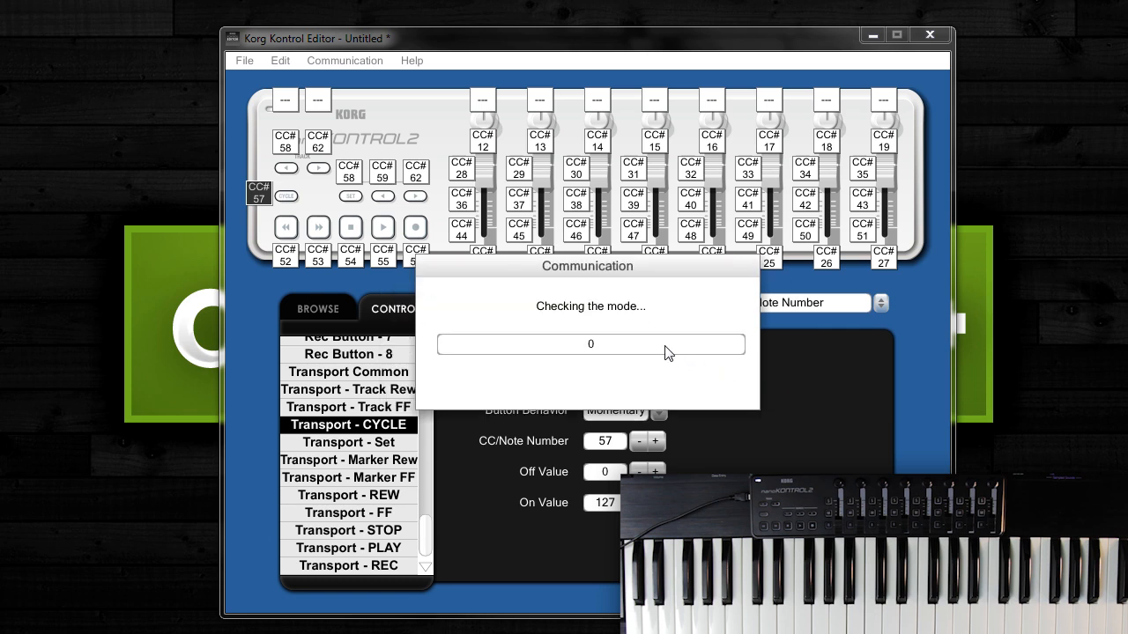
- Save the scene set in the Documents library under the file name "Live Korg Nono"
key("ctrl+shift+s")
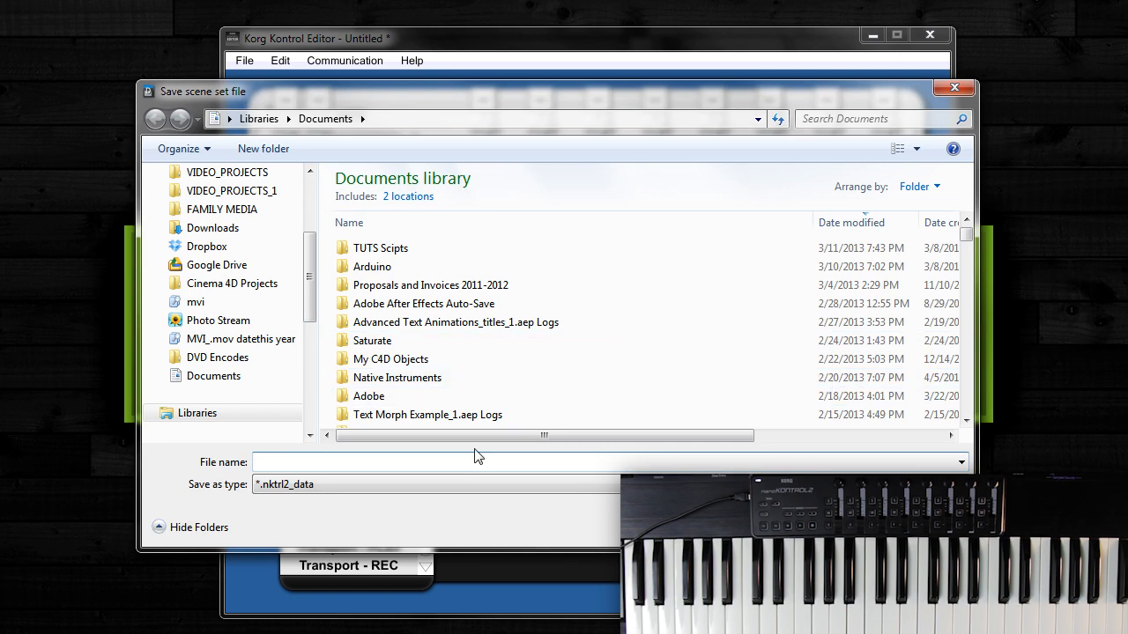
type("Live Korg Nono")
key("Return")
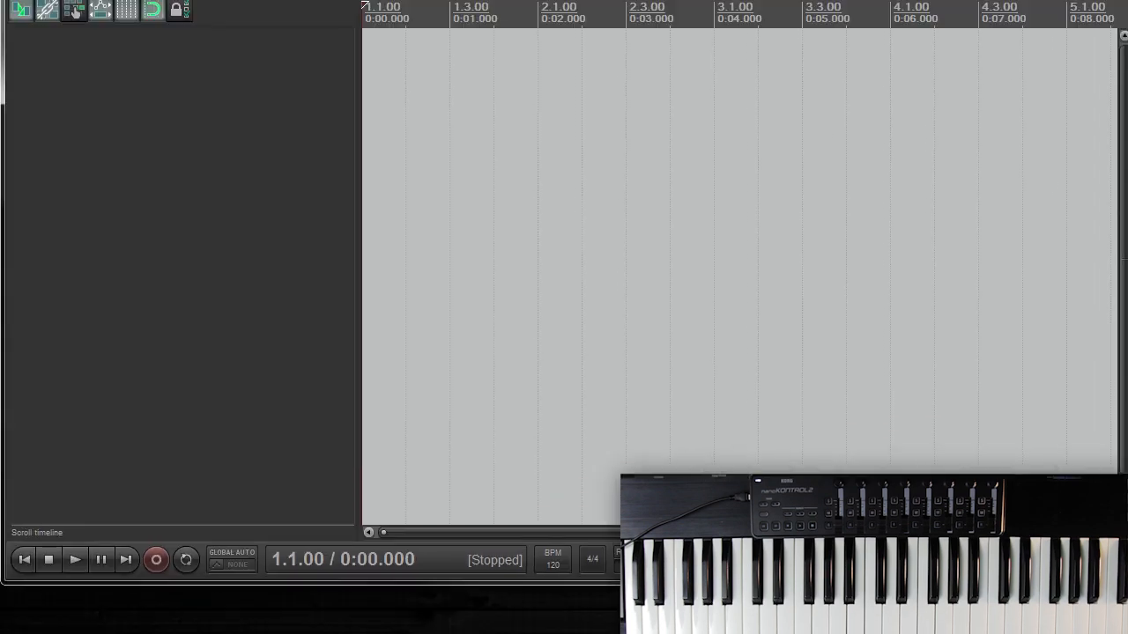
- Switch to REAPER and insert the virtual instrument Lounge Lizard Session 3.1 on a new track
left_click(109, 218)
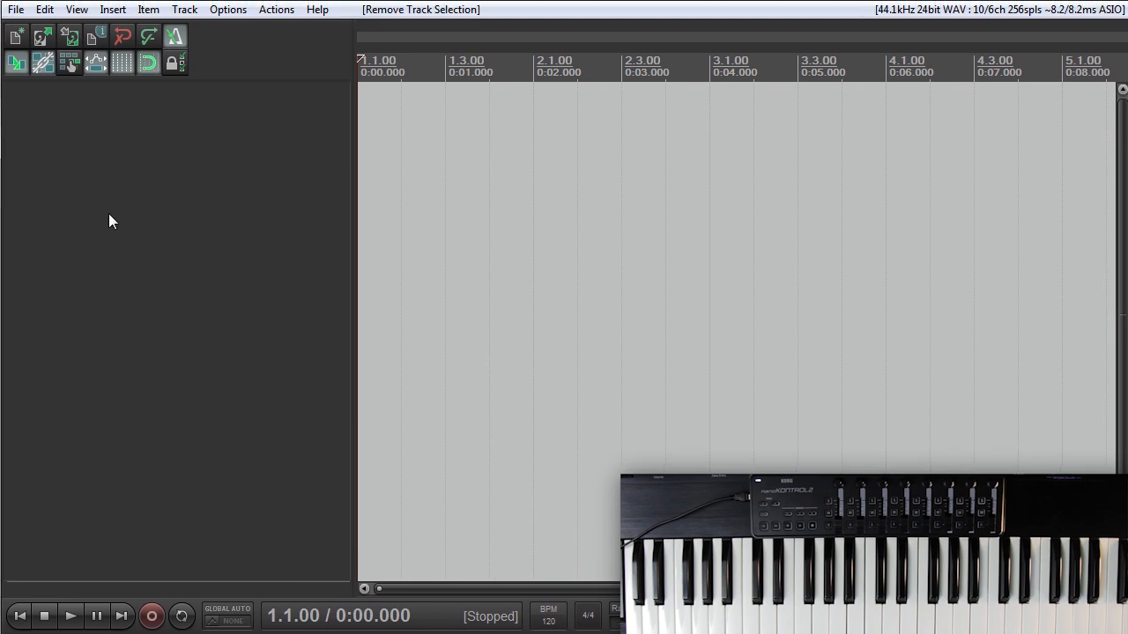
right_click(109, 218)
left_click(215, 267)
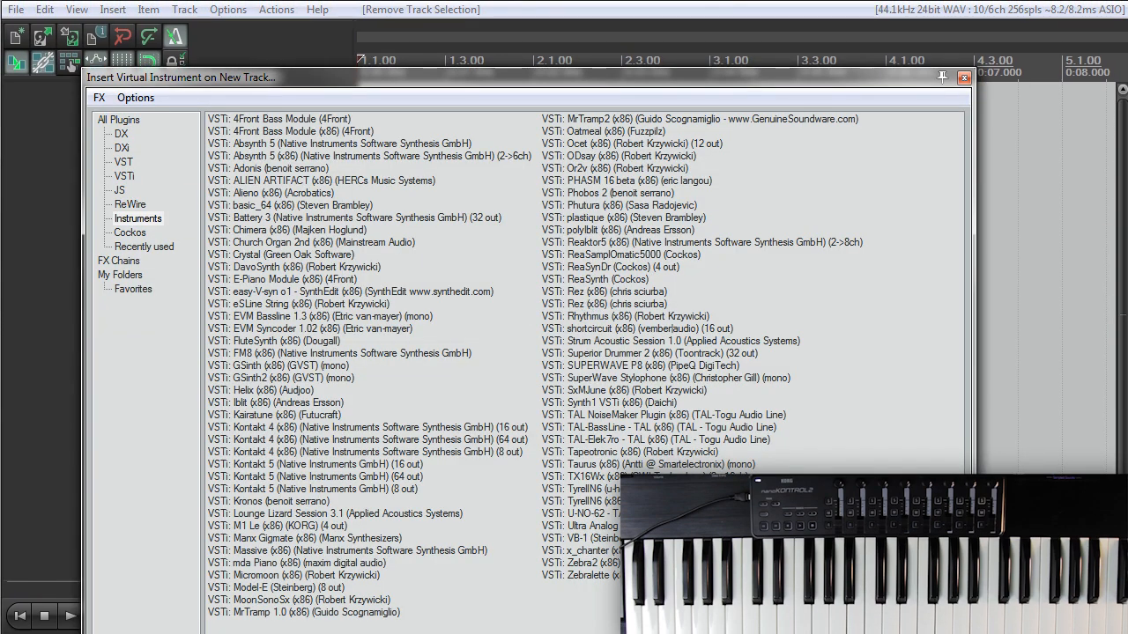
left_click_drag(395, 633, 396, 629)
scroll(297, 479, "down", 1)
scroll(297, 479, "up", 1)
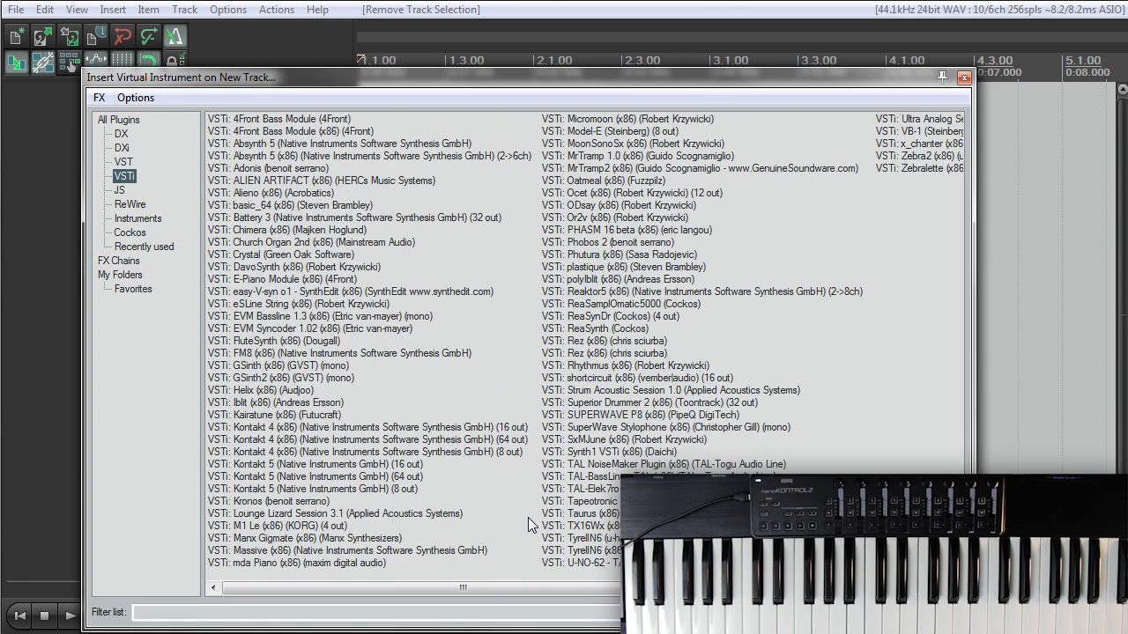
left_click(283, 518)
double_click(281, 518)
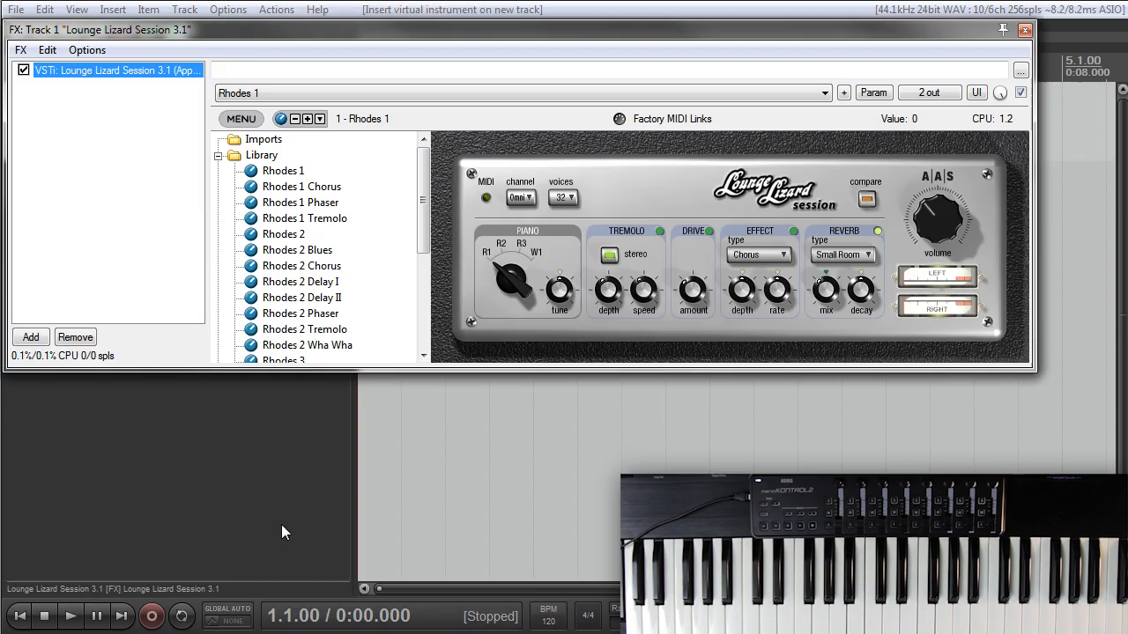
- Clear Lounge Lizard's preset controller links by loading the No MIDI Link map
left_click_drag(414, 41, 441, 130)
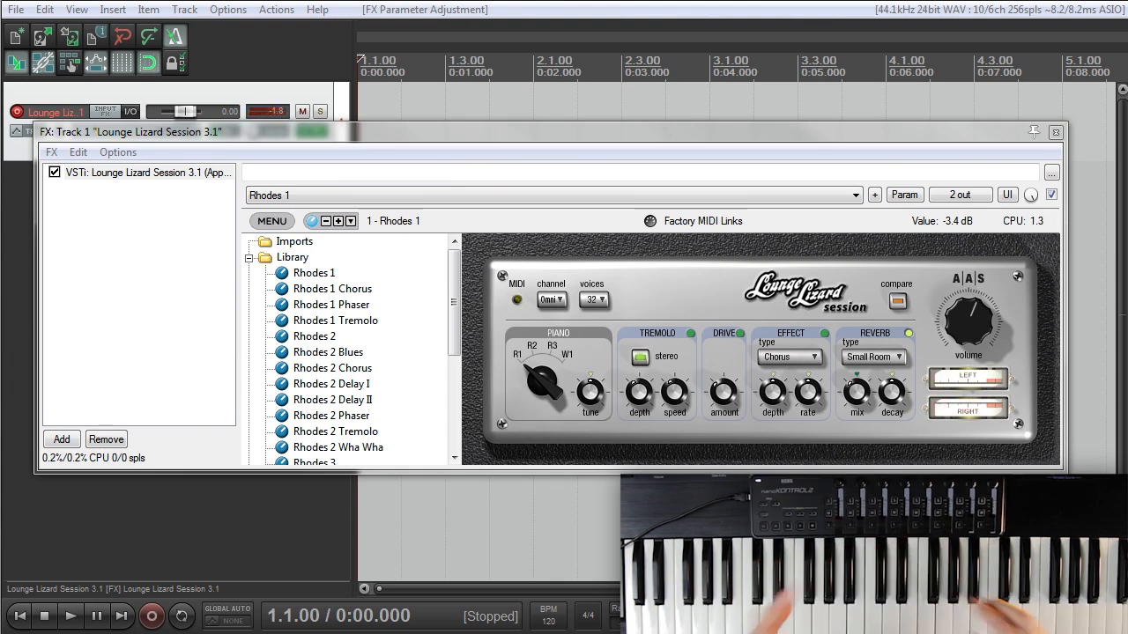
left_click_drag(455, 298, 455, 399)
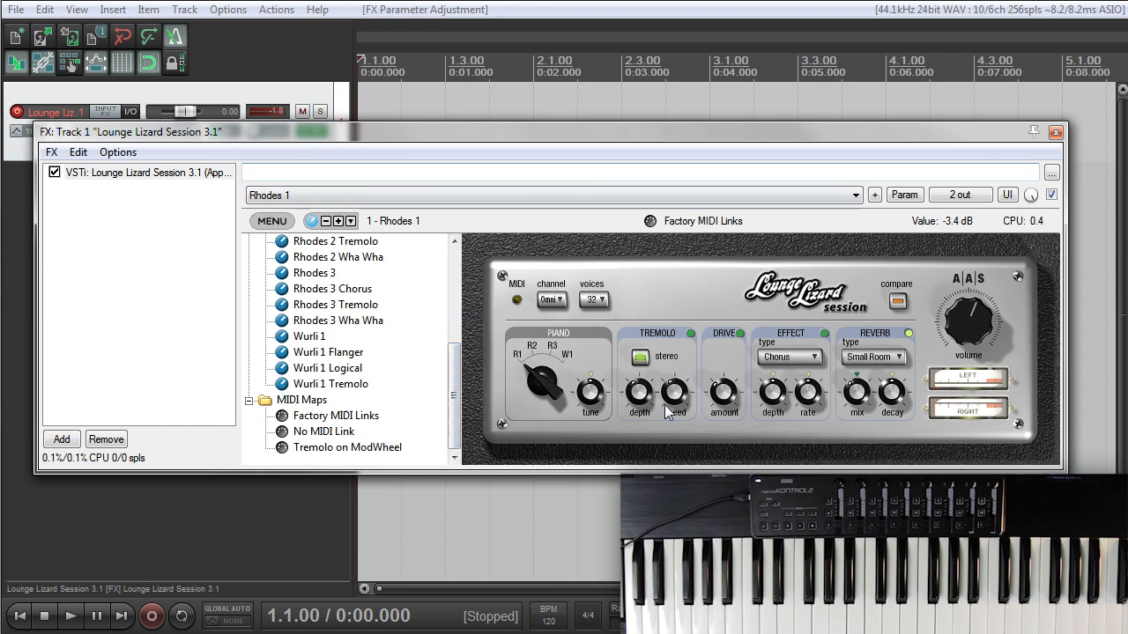
left_click(317, 431)
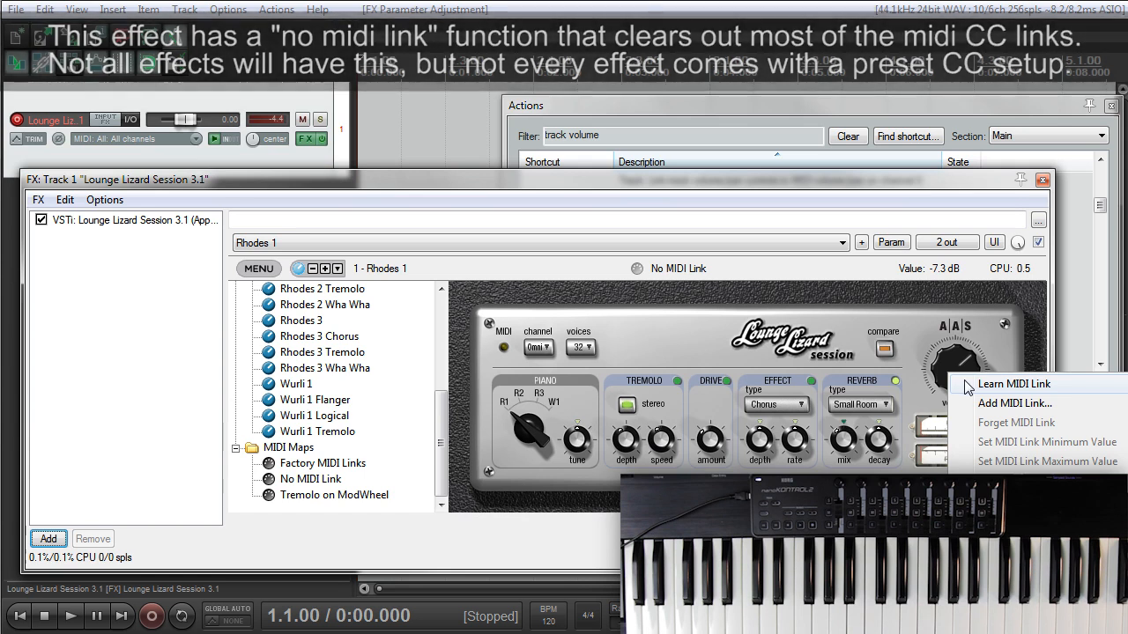
- Link Lounge Lizard's volume knob to a hardware fader with Learn MIDI Link and raise the volume to 6.0 dB
key("Escape")
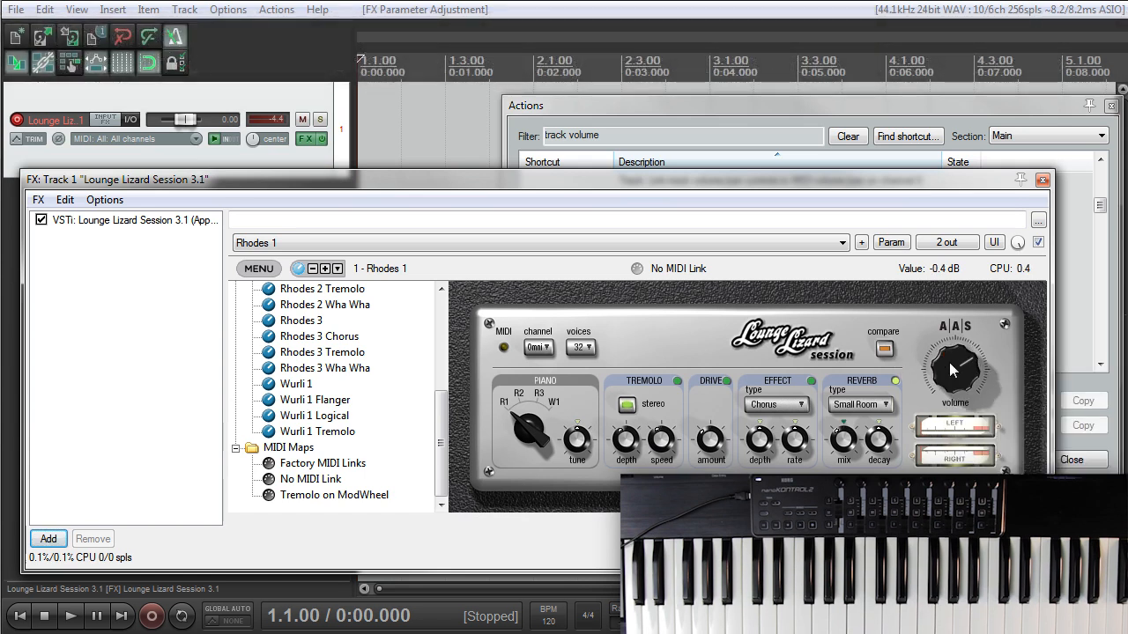
mouse_move(948, 367)
left_mouse_down()
mouse_move(949, 388)
mouse_move(952, 367)
left_mouse_up()
right_click(951, 366)
left_click(973, 379)
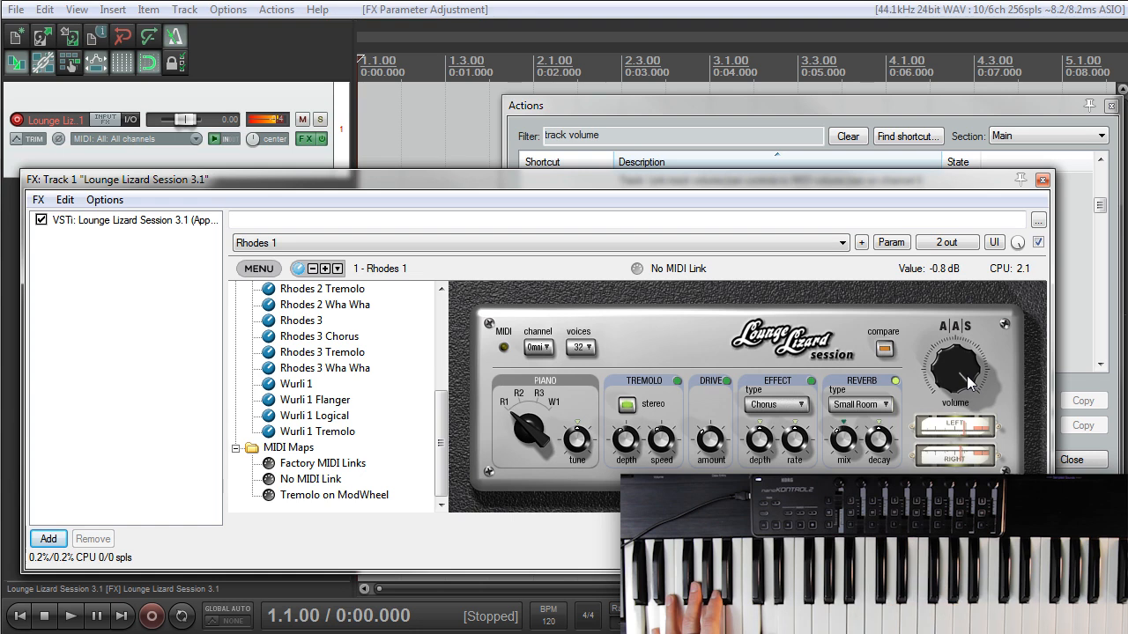
left_click_drag(952, 365, 954, 319)
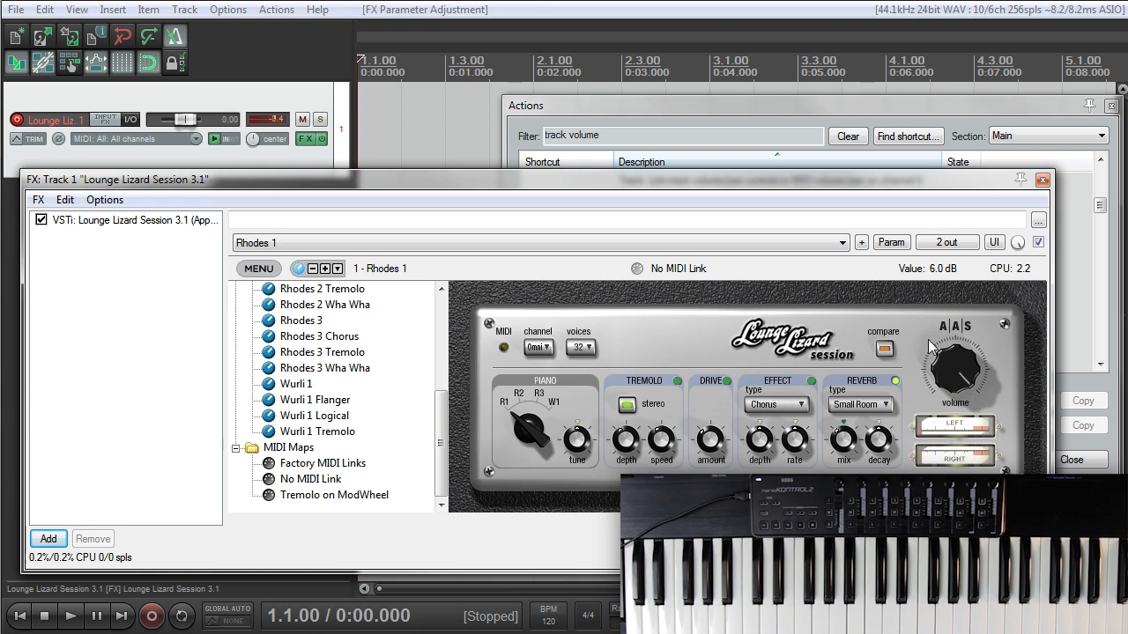
left_click_drag(950, 349, 959, 322)
- Edit the volume knob's MIDI link so its maximum value is 0.0 dB
right_click(952, 361)
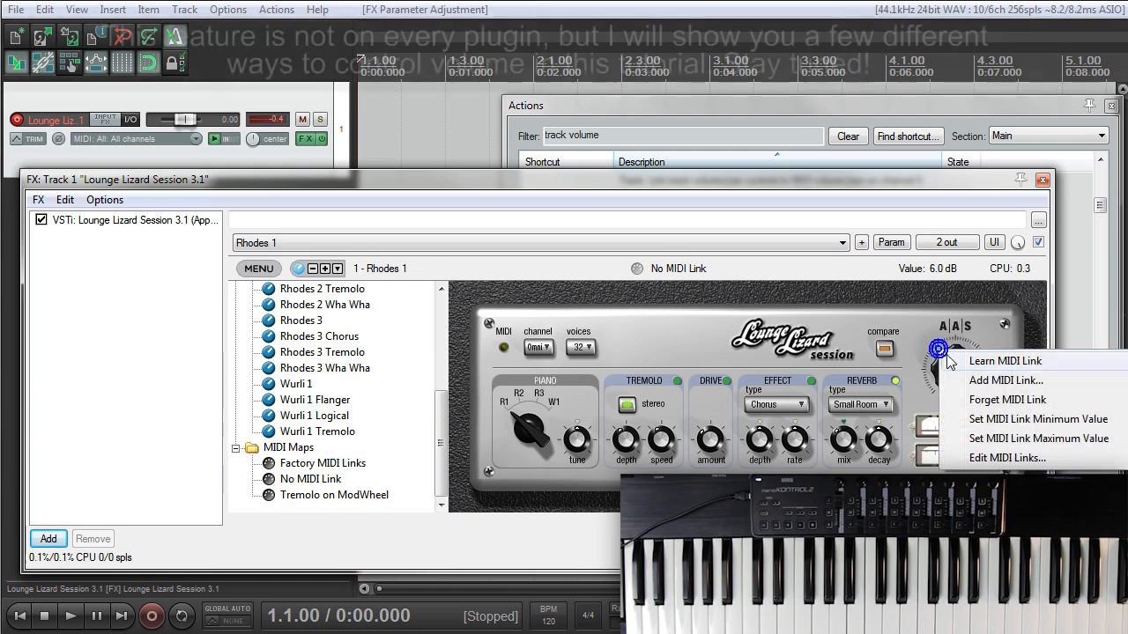
left_click(1005, 457)
left_click(406, 246)
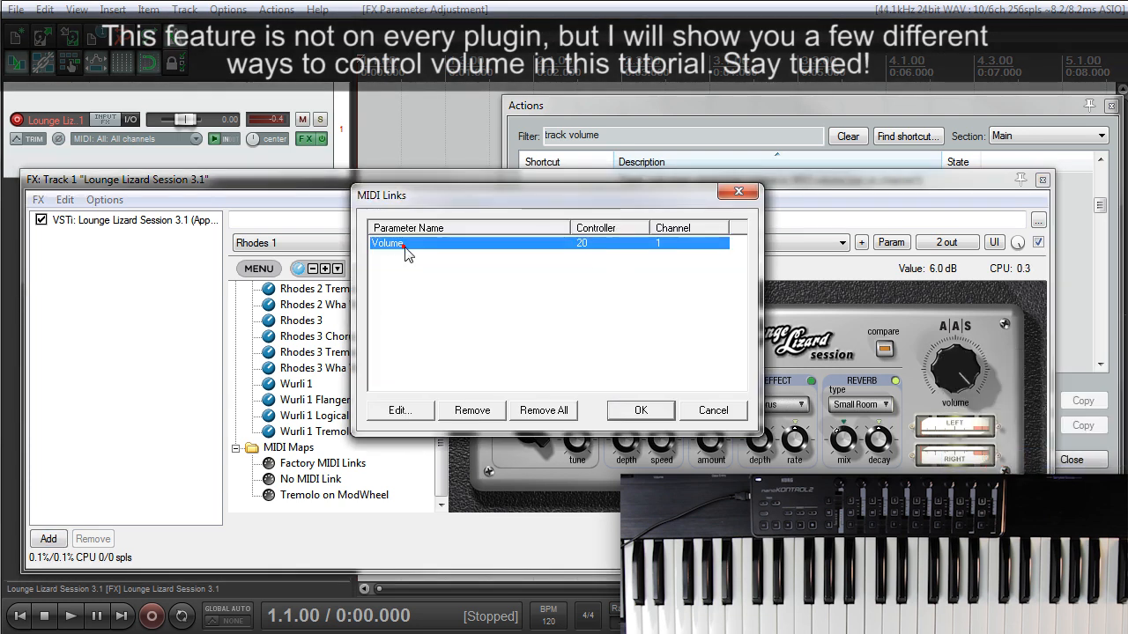
left_click(398, 411)
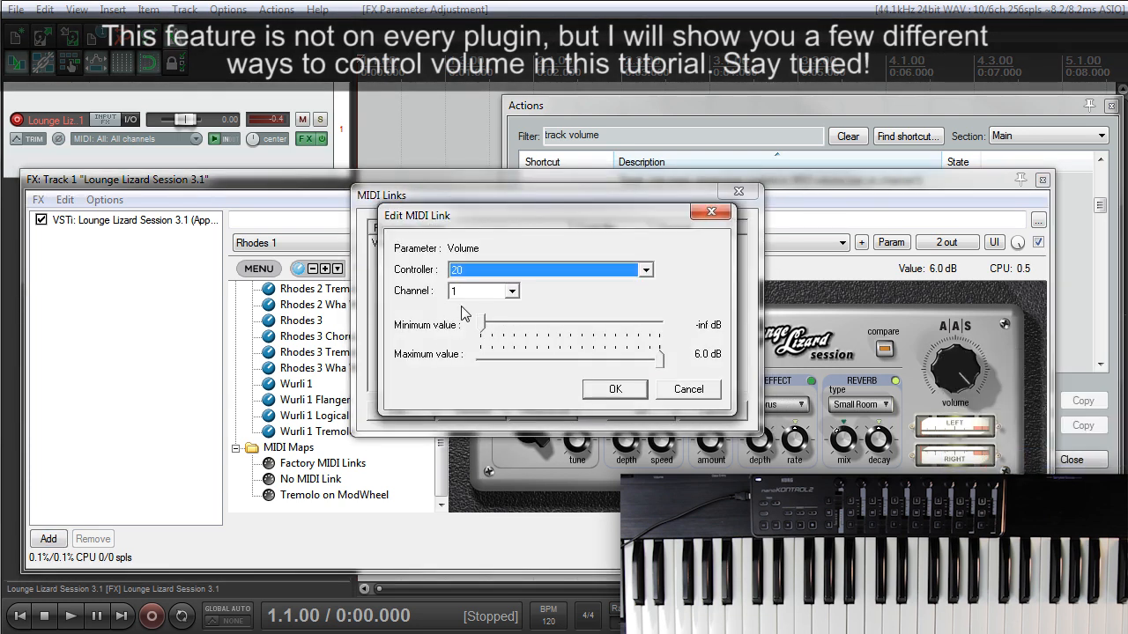
left_click_drag(659, 358, 622, 376)
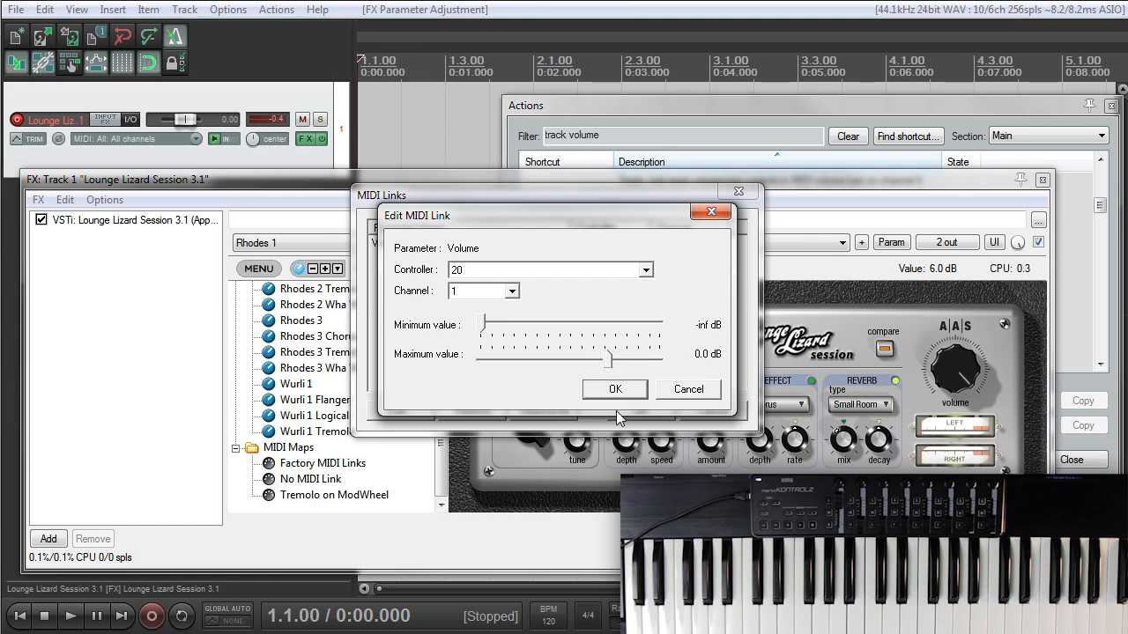
left_click(615, 392)
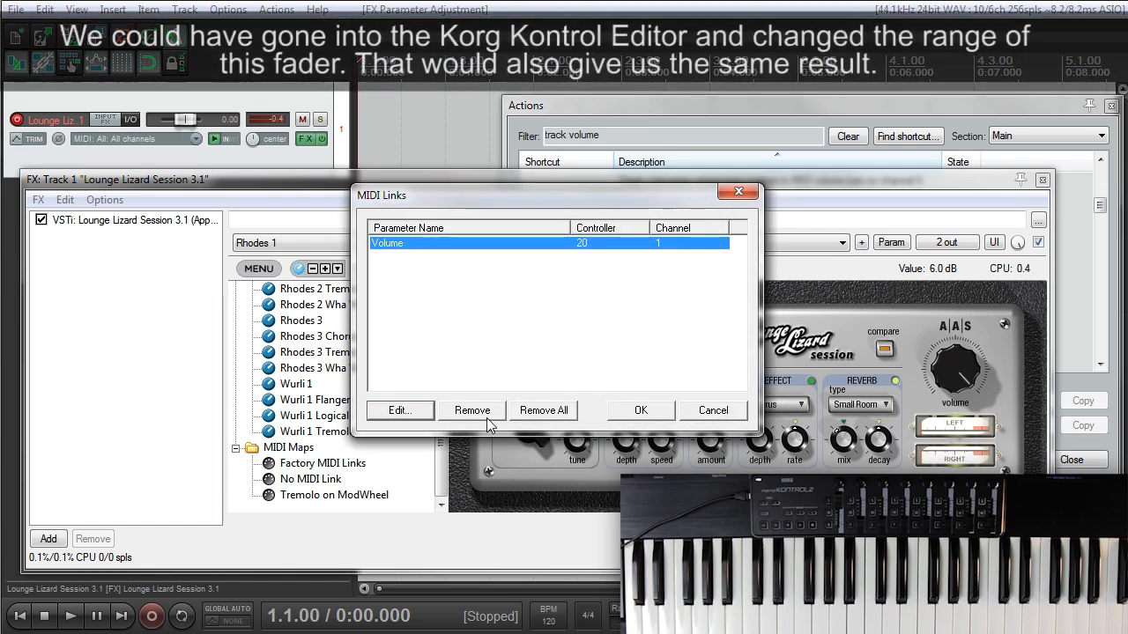
left_click(640, 410)
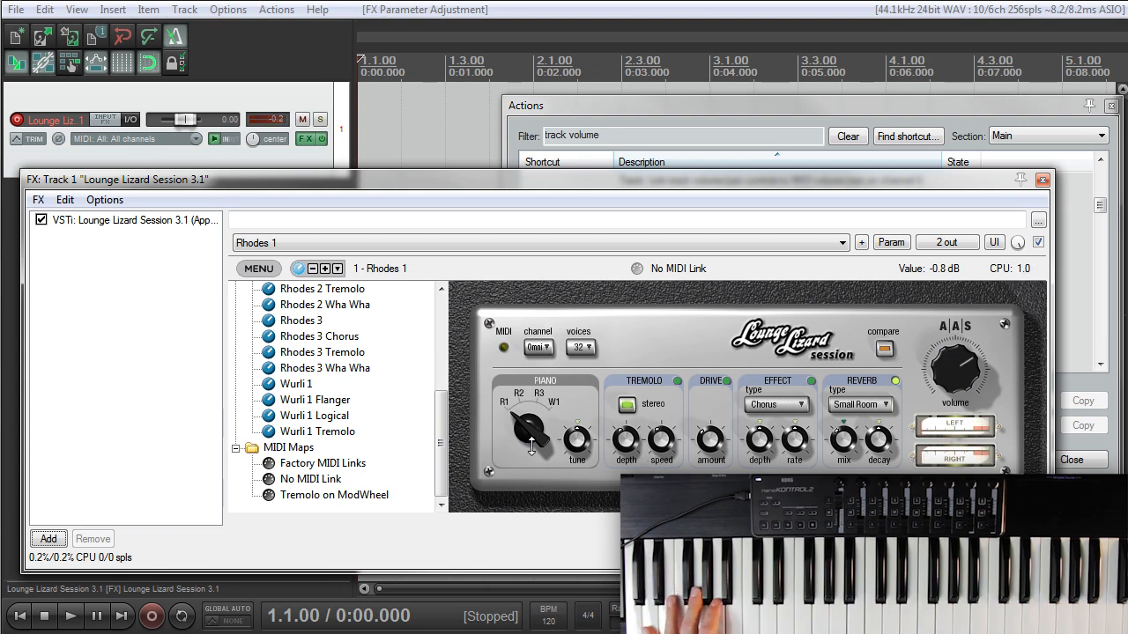
- Link the tremolo on/off switch and the tremolo speed knob to hardware controls with Learn MIDI Link
left_click(627, 405)
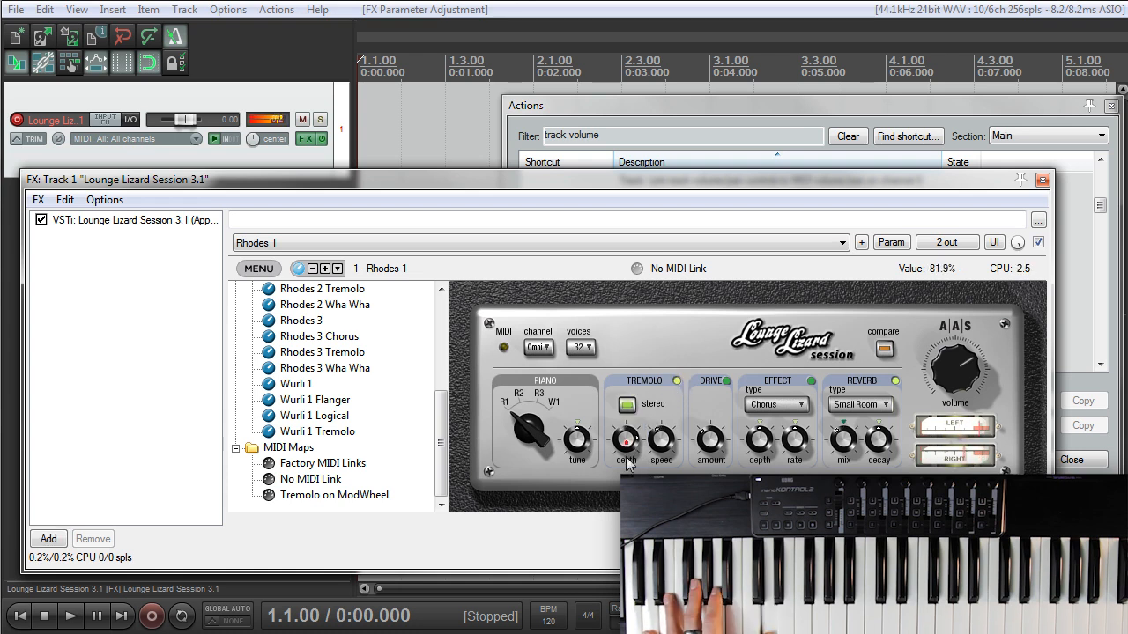
right_click(677, 382)
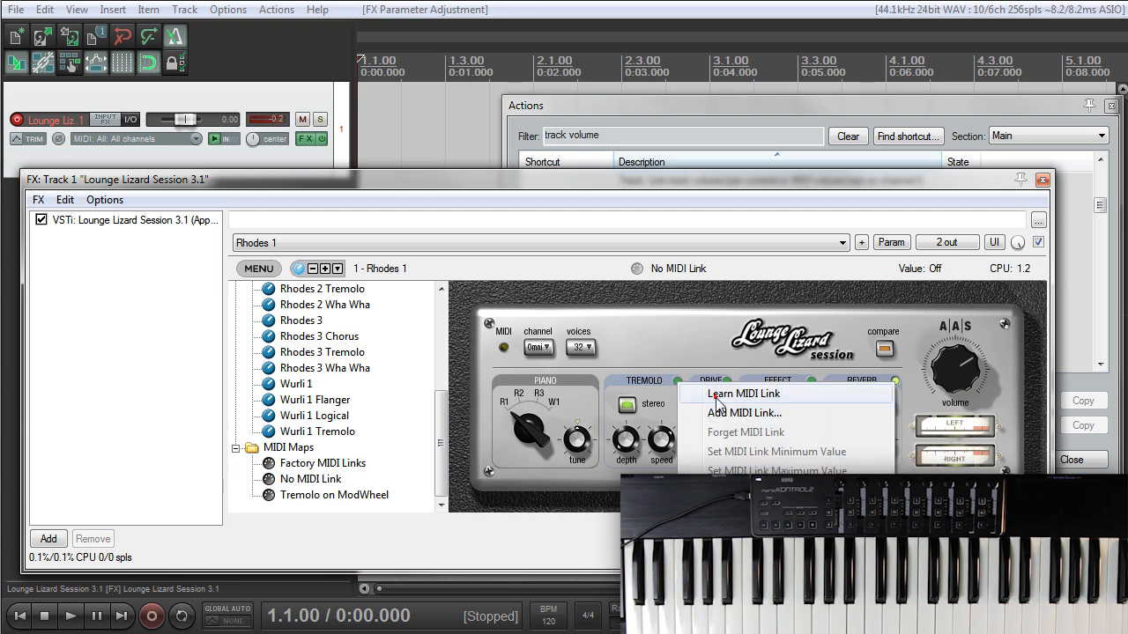
left_click(716, 397)
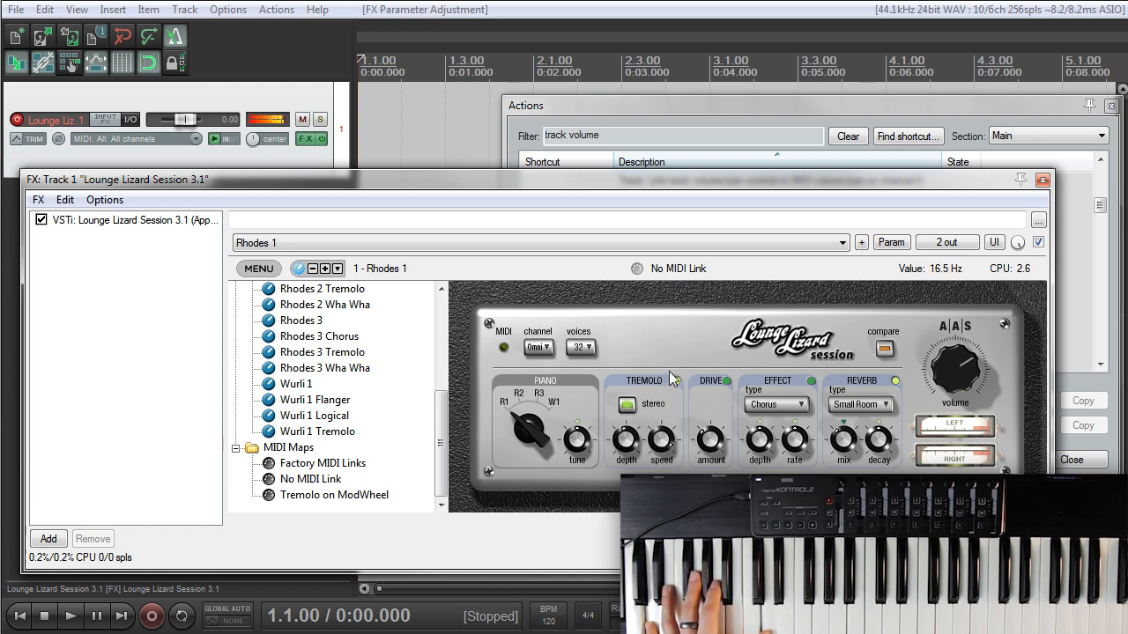
right_click(661, 440)
left_click(678, 455)
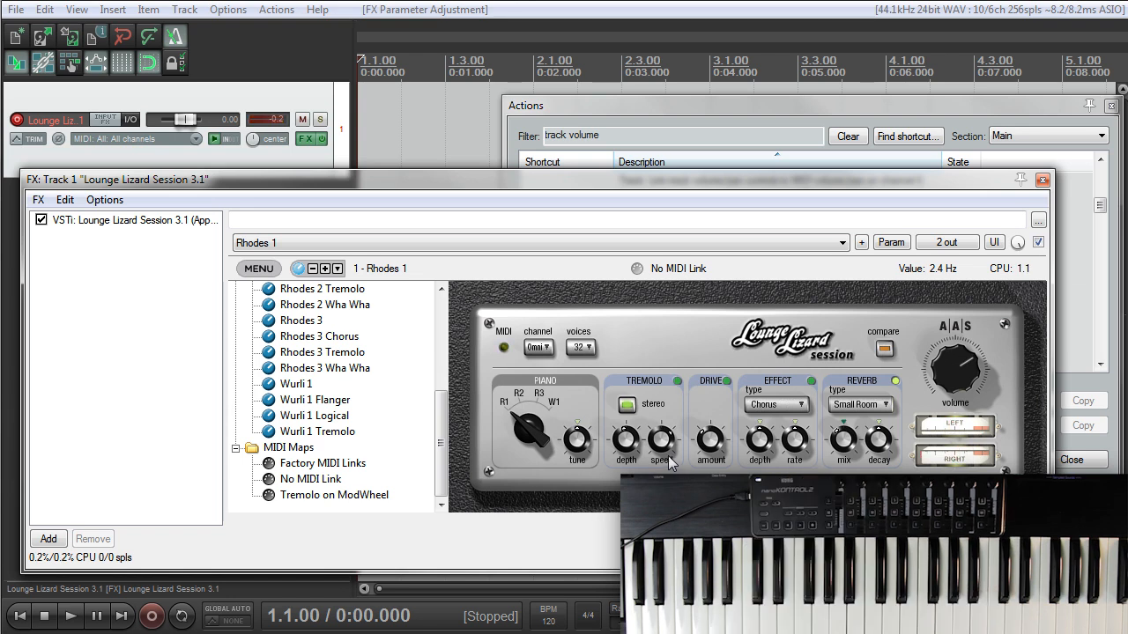
- Add the ReaDelay (Cockos) effect after Lounge Lizard in the track's FX chain
right_click(125, 284)
left_click(159, 292)
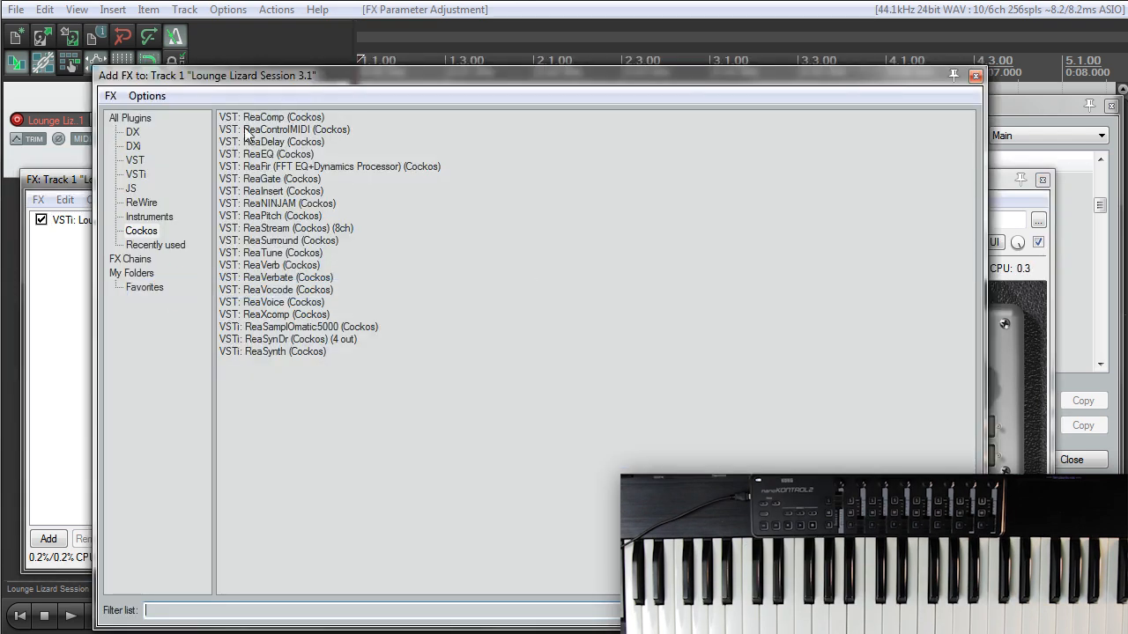
double_click(291, 141)
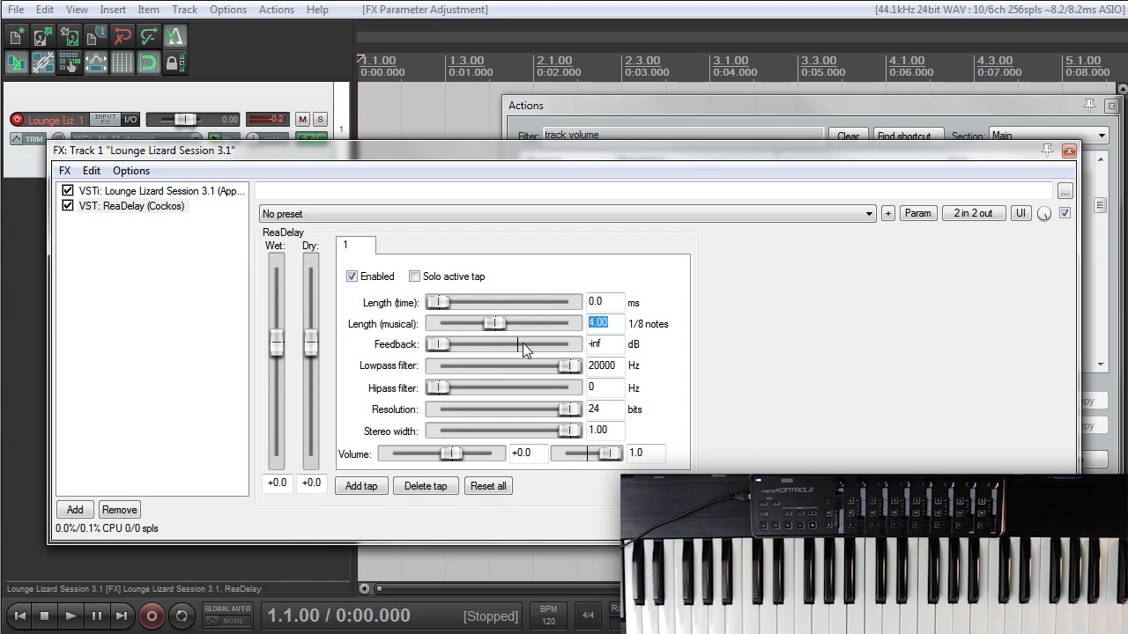
- Set ReaDelay's first tap to a musical length of 1.5 eighth notes and add a second tap of 2 eighth notes
type("1.5")
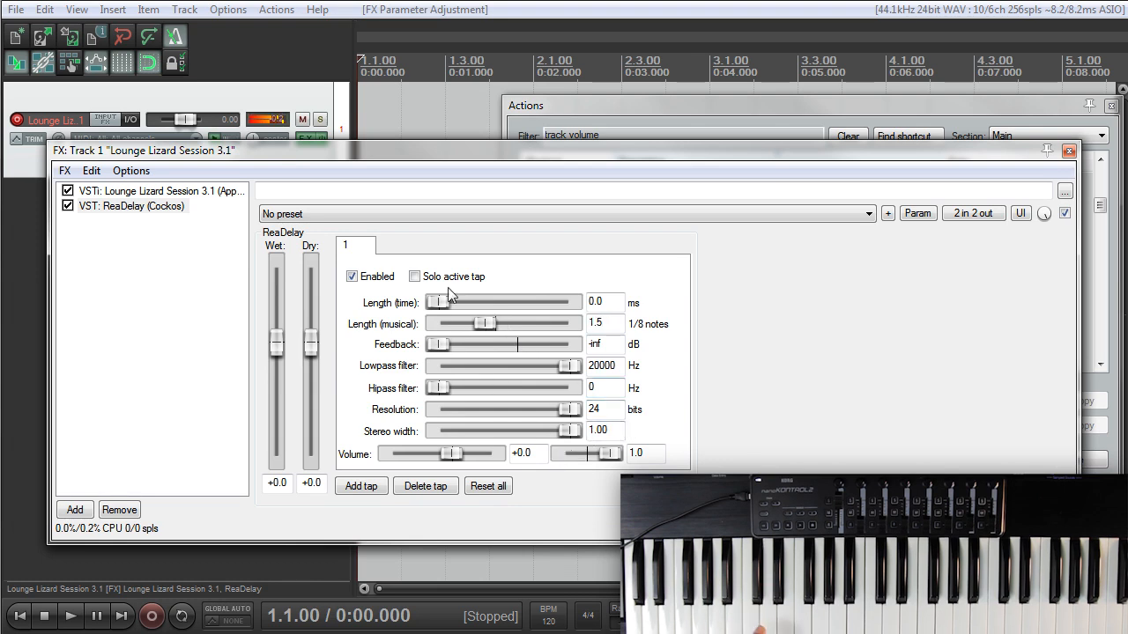
left_click(368, 486)
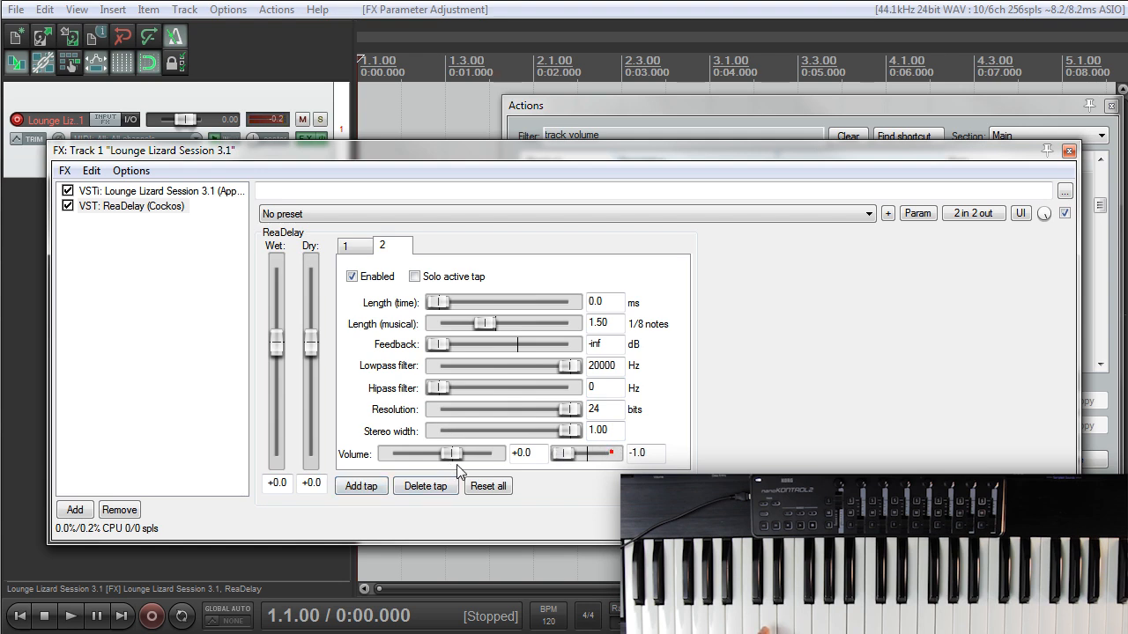
type("2")
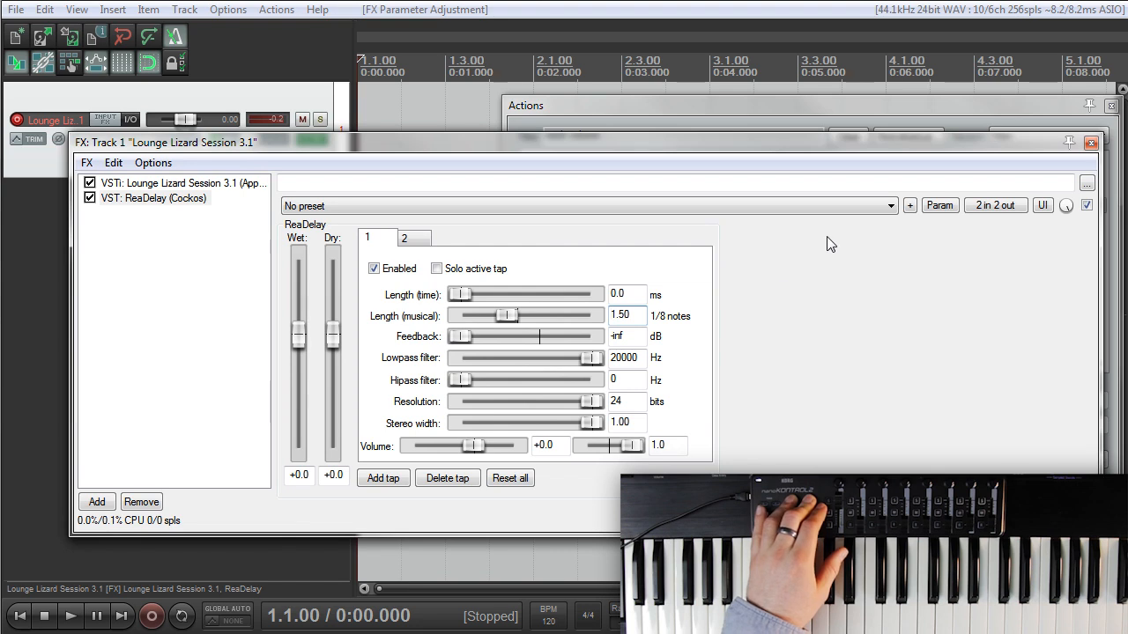
- Assign the Enabled switch of ReaDelay tap 1 to a hardware button with MIDI/OSC Learn
right_click(147, 199)
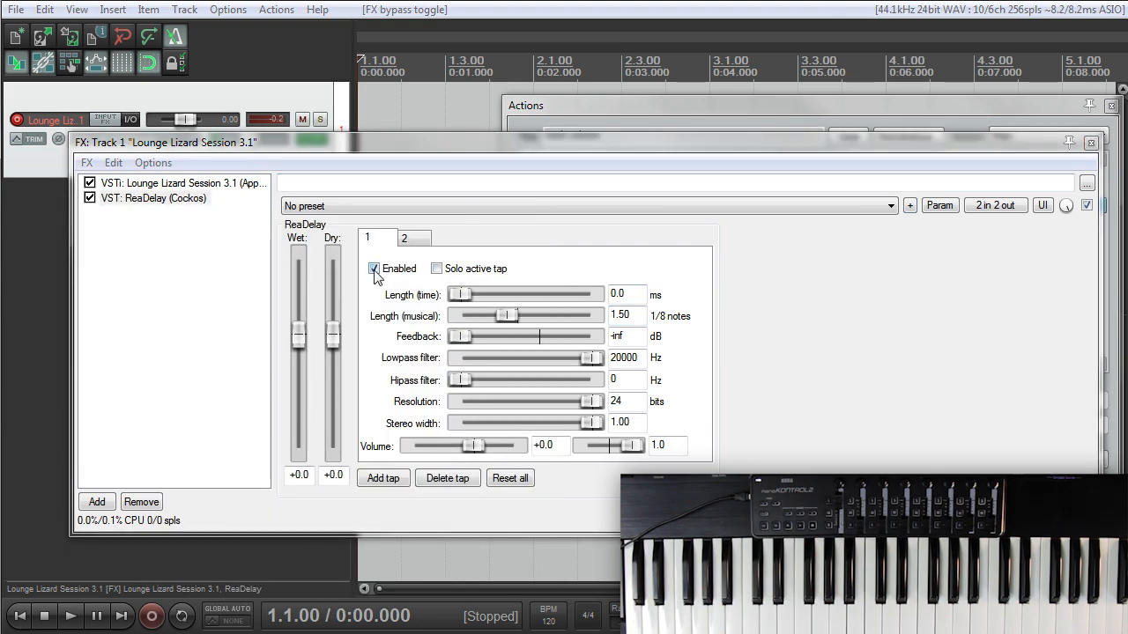
left_click(373, 271)
left_click(374, 270)
left_click(939, 205)
left_click(971, 300)
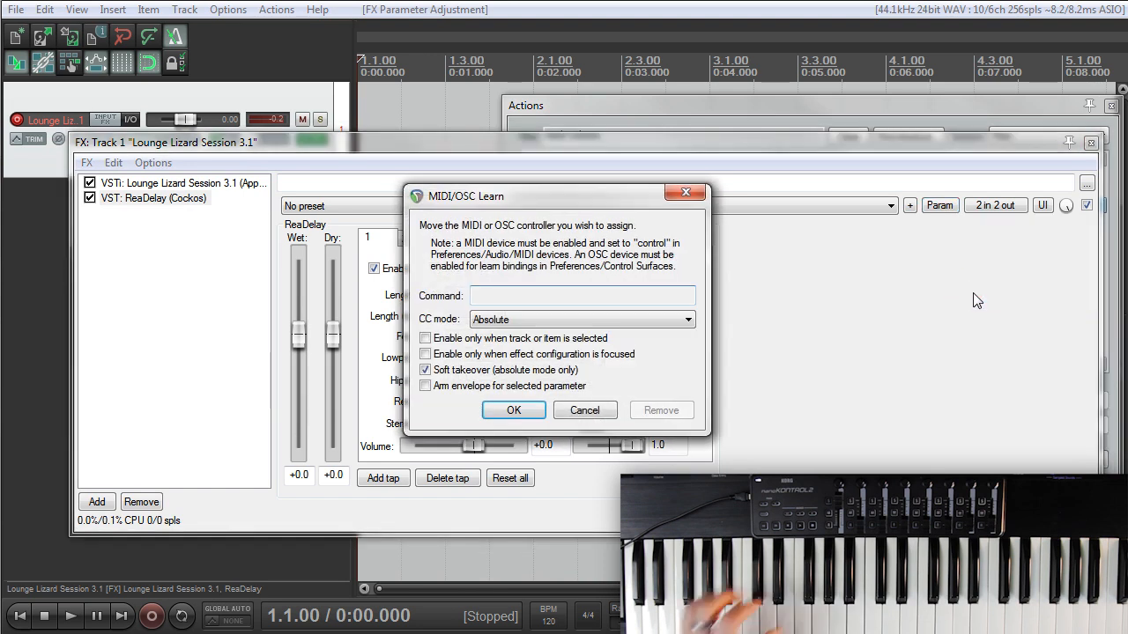
left_click(514, 410)
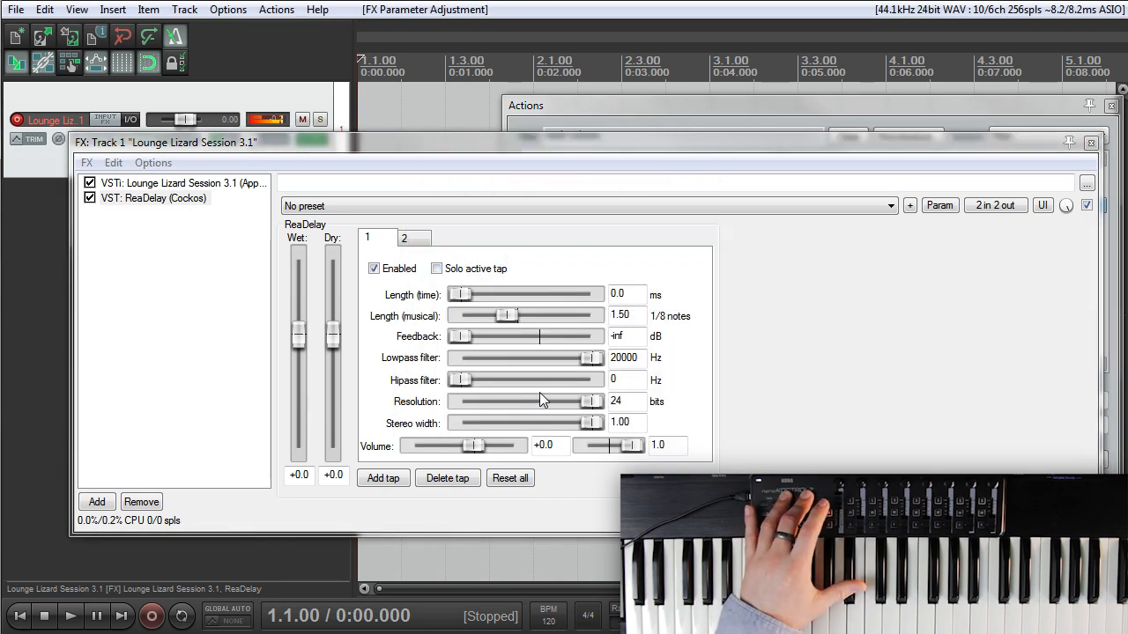
- Assign the Enabled switch of ReaDelay tap 2 to another hardware button with MIDI/OSC Learn and review both taps
left_click(407, 239)
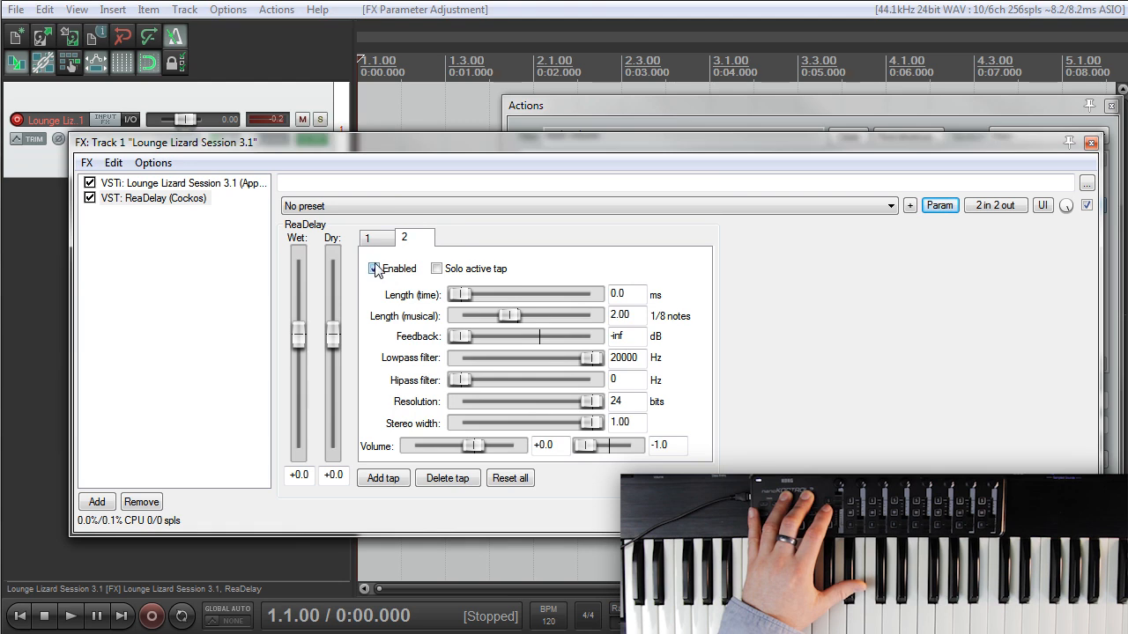
left_click(374, 268)
left_click(938, 205)
left_click(976, 303)
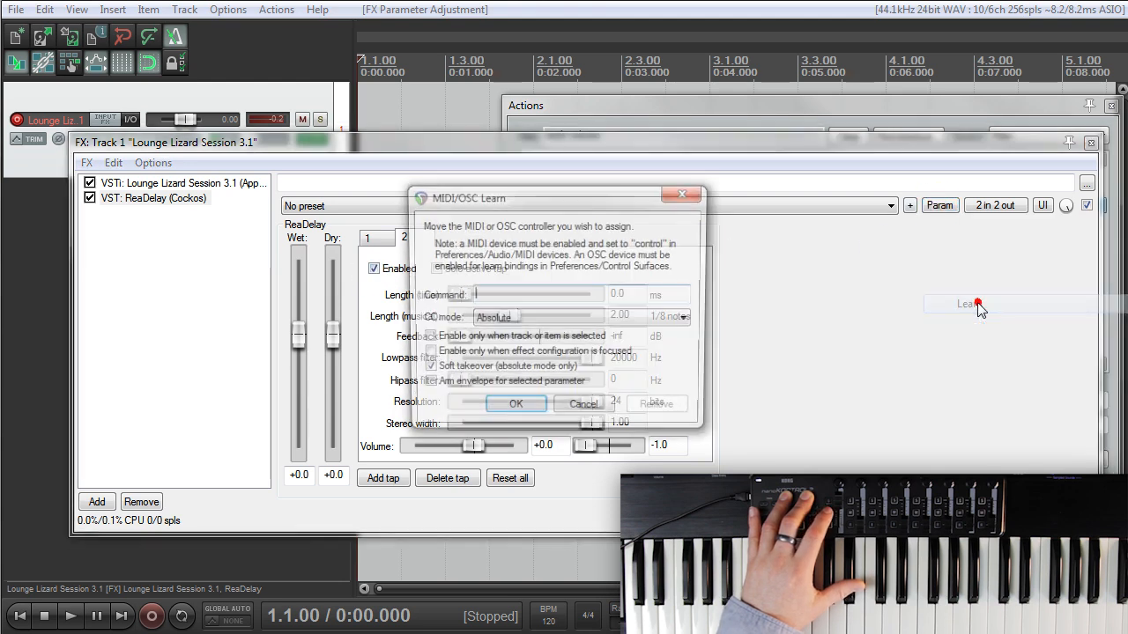
left_click(500, 411)
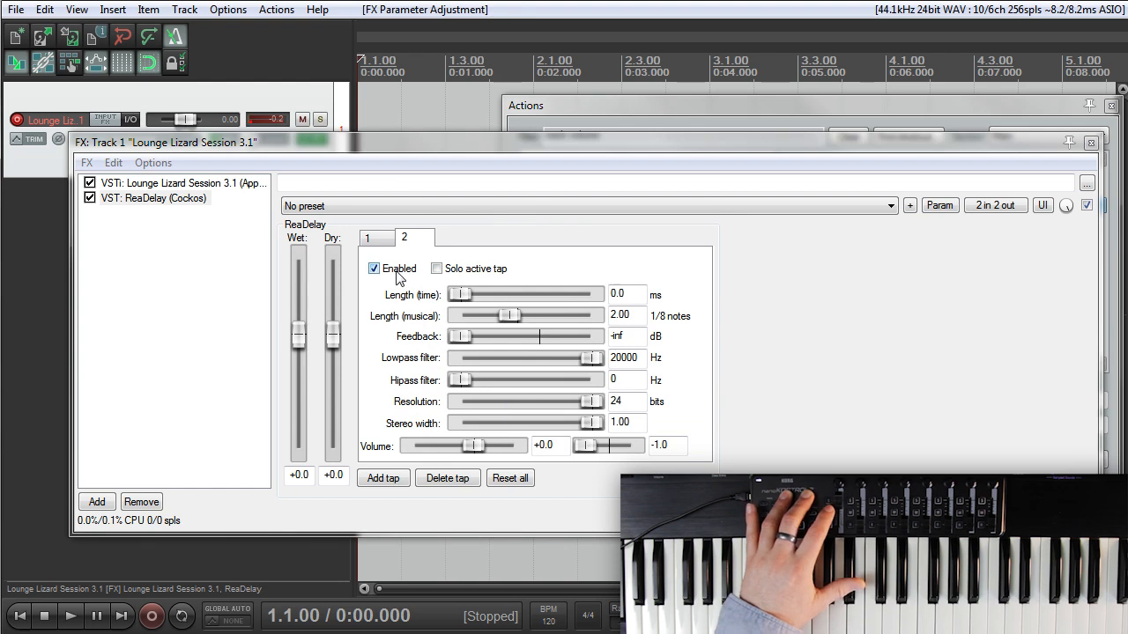
left_click(381, 239)
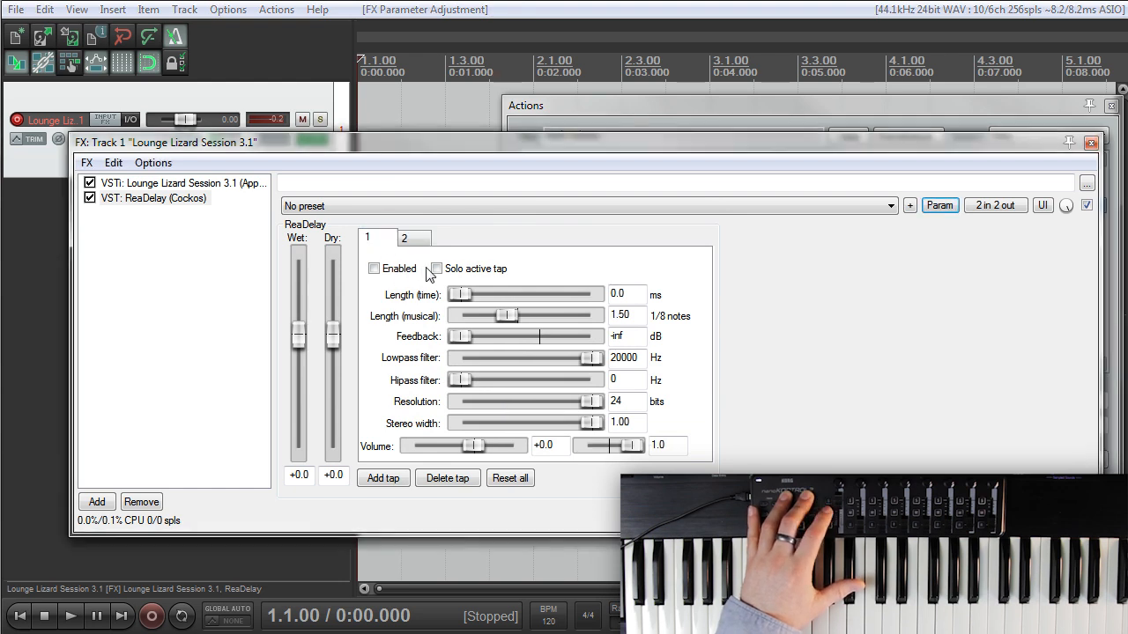
left_click(411, 240)
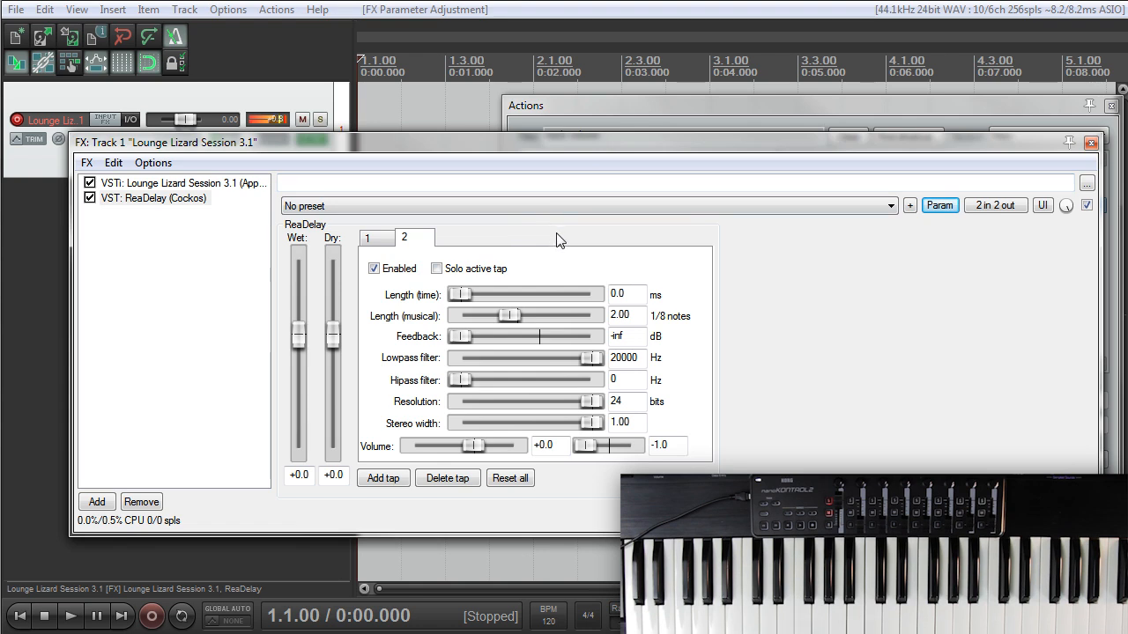
- Reset the track's peak meter and close the FX chain and Actions windows
left_click(280, 116)
left_click_drag(380, 145, 386, 130)
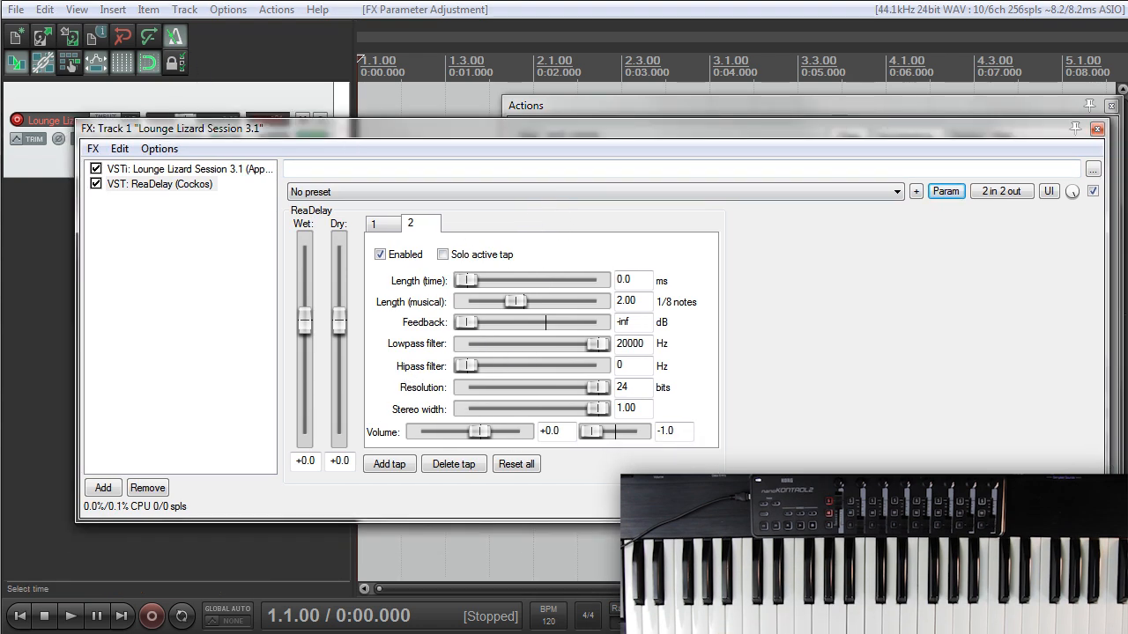
left_click(1097, 129)
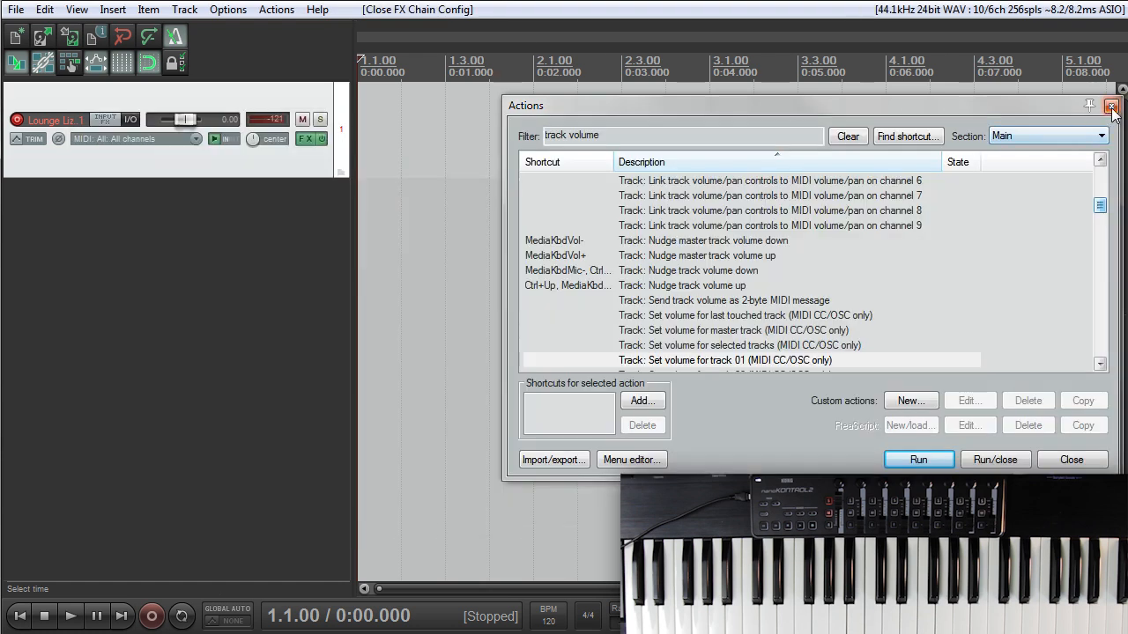
left_click(1111, 106)
left_click(221, 465)
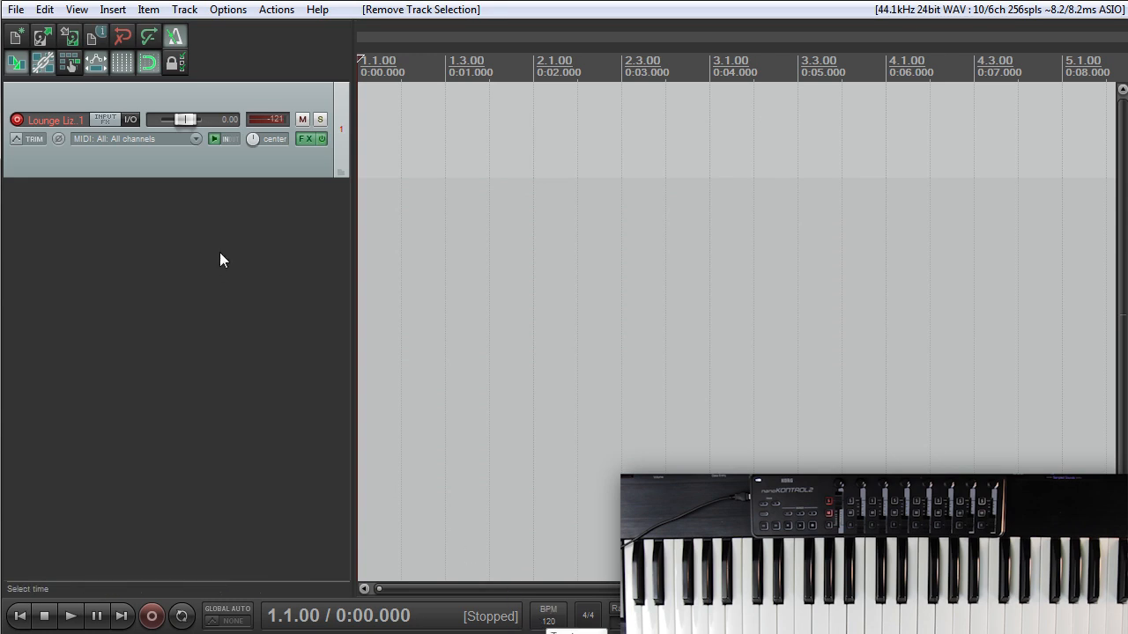
- Filter the action list for "tempo" and assign MIDI Chan 1 CC 56 to Transport: Tap tempo
left_click(278, 10)
left_click(295, 31)
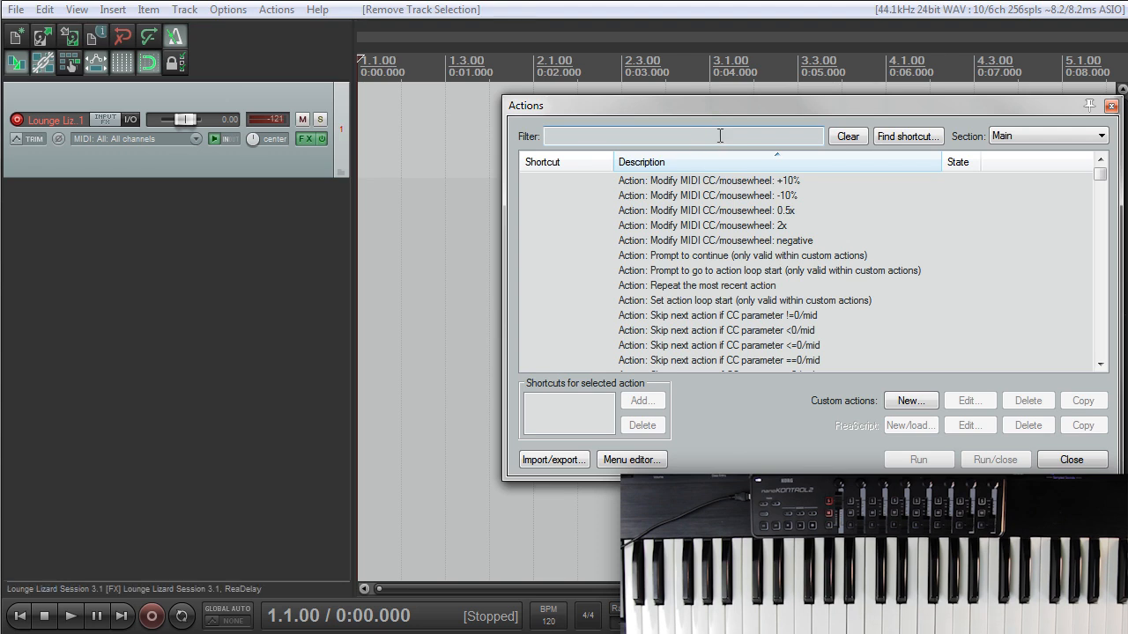
type("tempo")
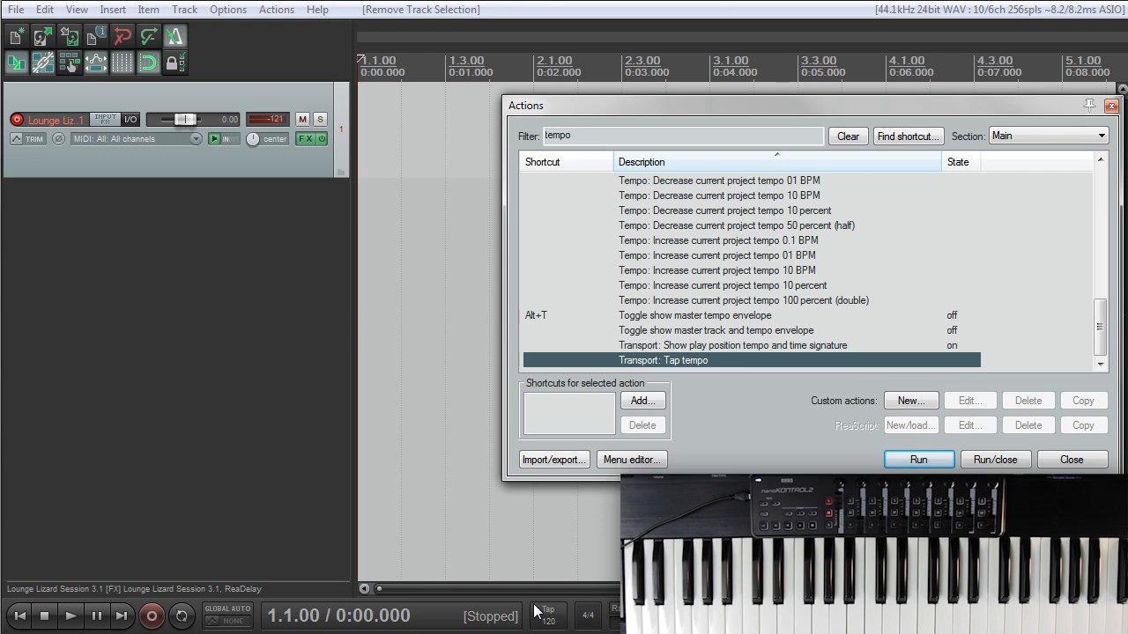
left_click(640, 401)
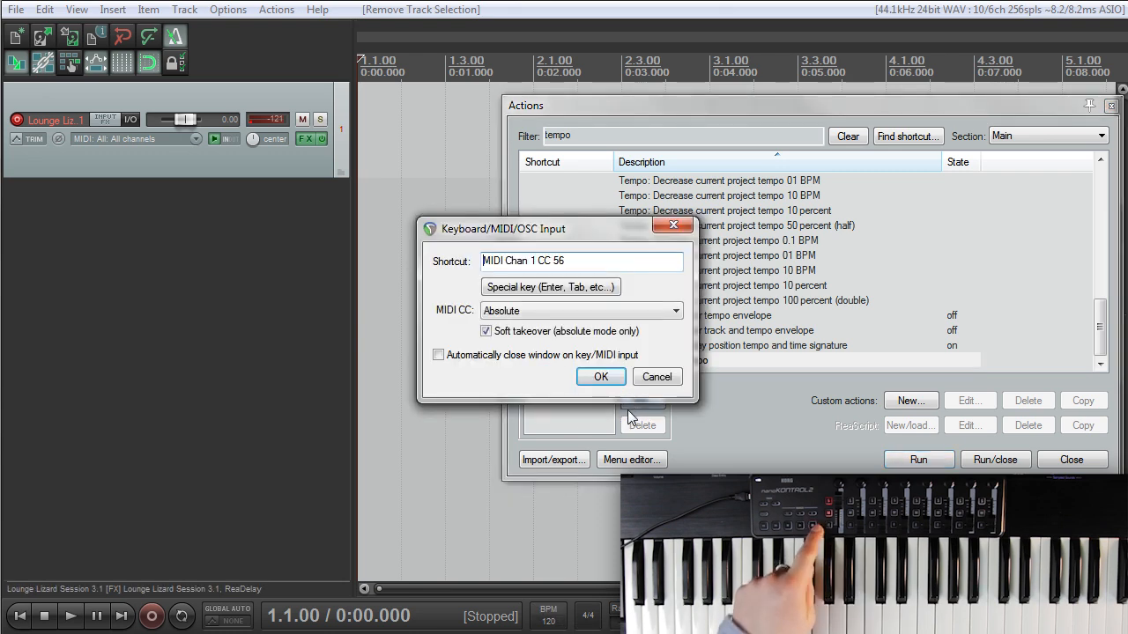
left_click(600, 377)
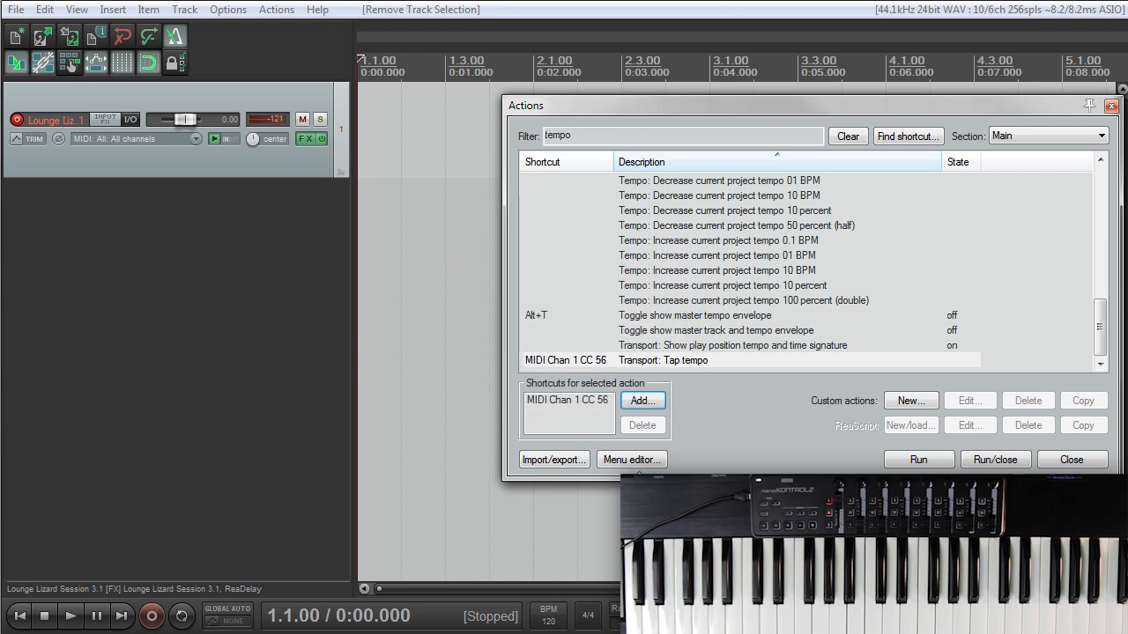
left_click(1052, 461)
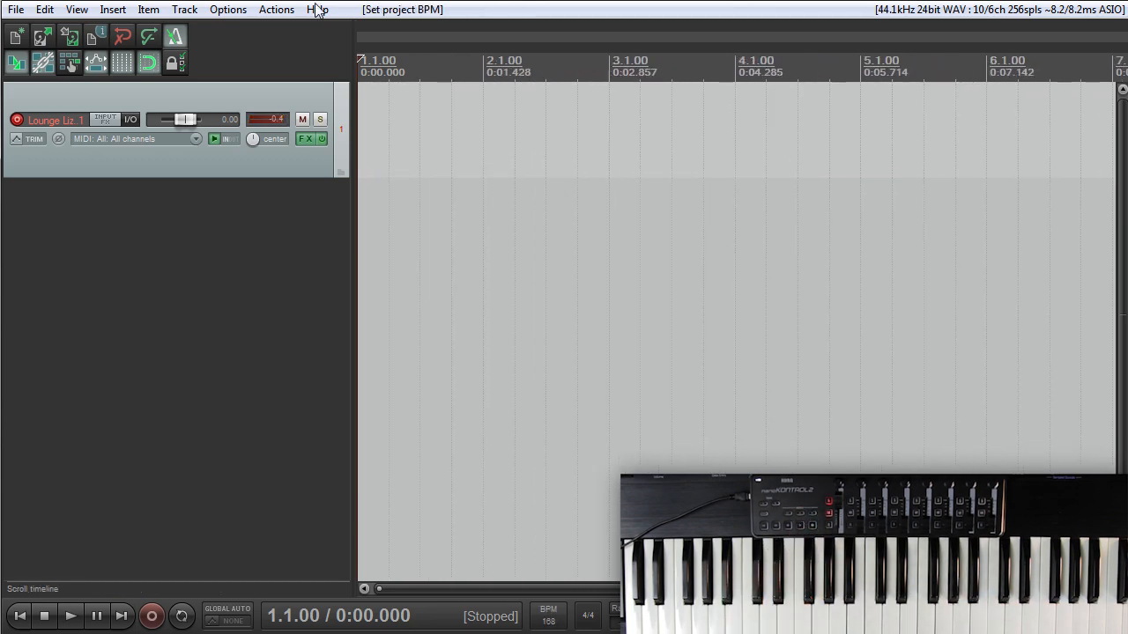
- Change the MIDI CC mode of the Tap tempo shortcut to Relative 1 (127=-1, 1=+1)
left_click(282, 10)
left_click(358, 29)
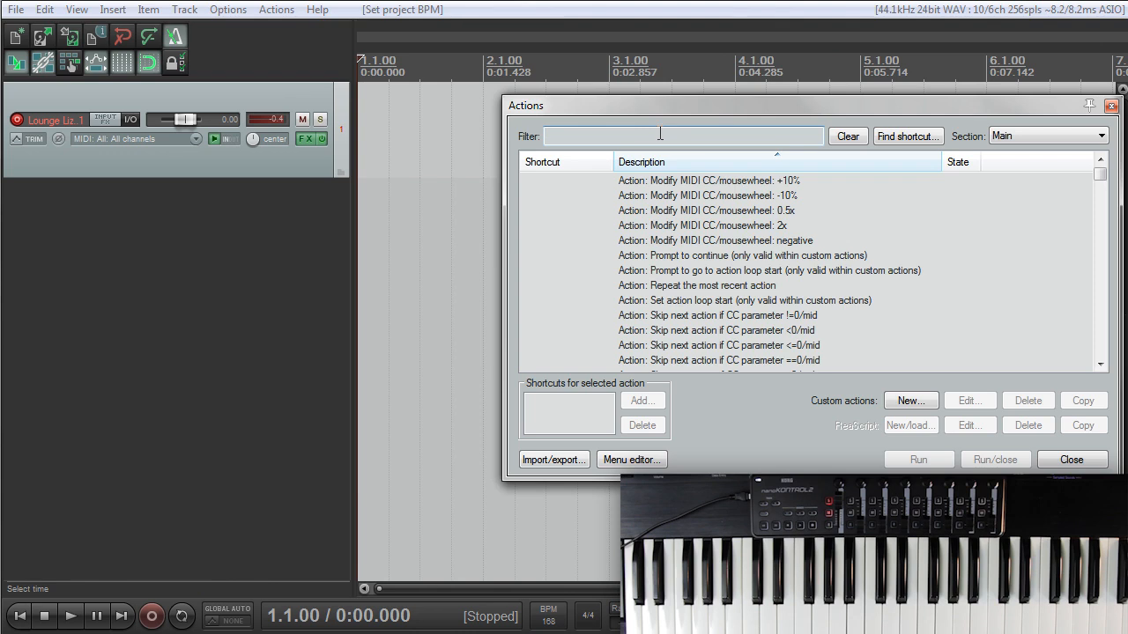
type("tap")
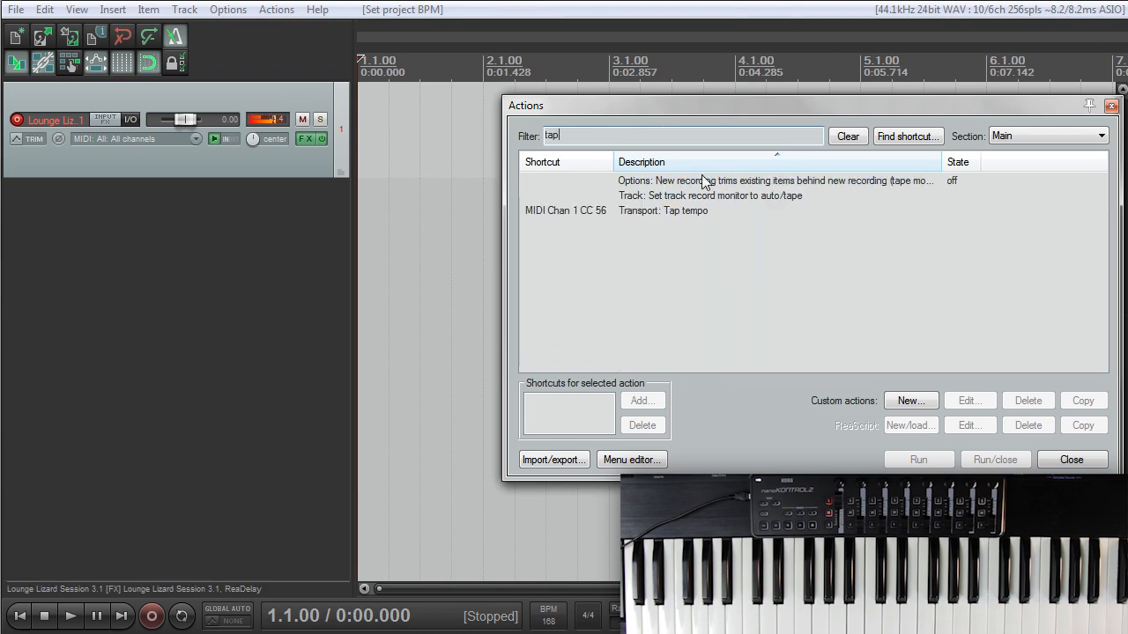
left_click(683, 213)
left_click(590, 400)
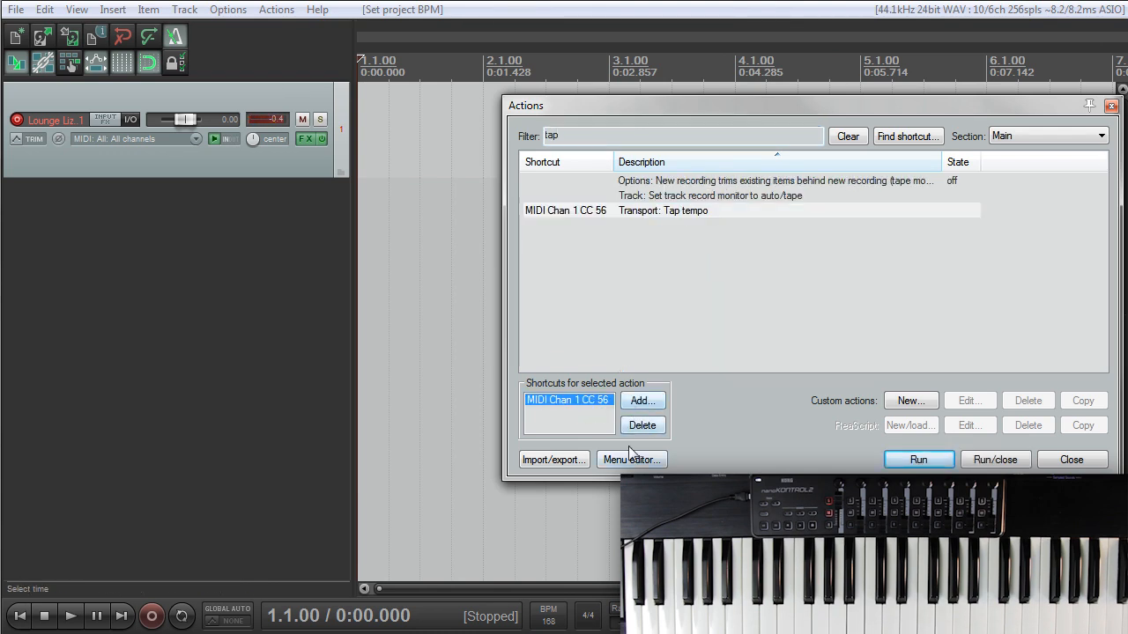
double_click(583, 399)
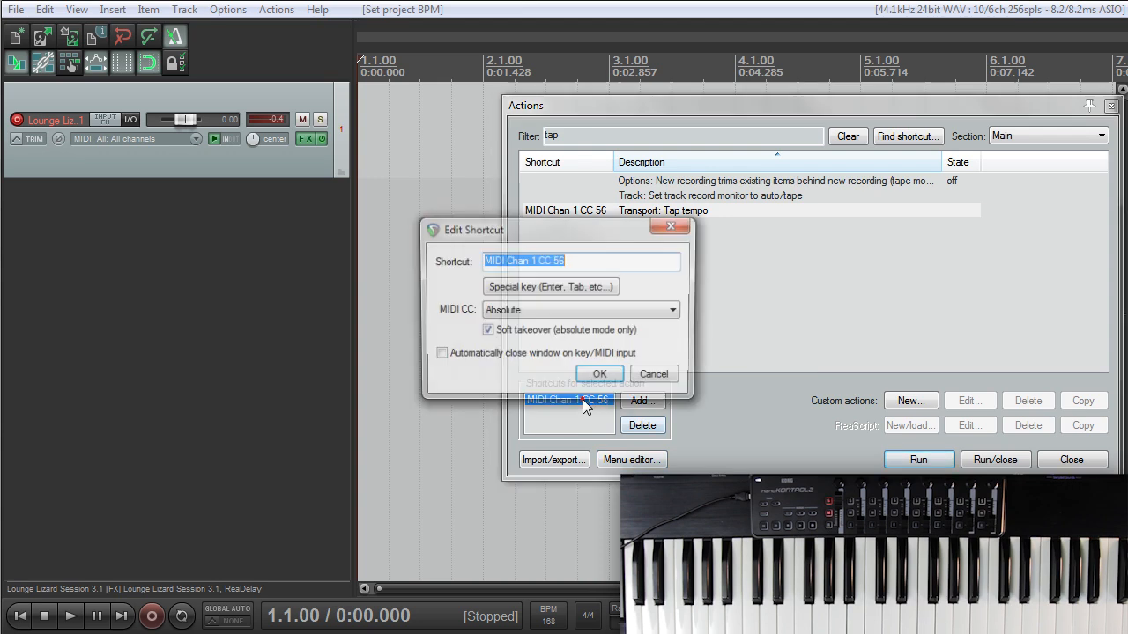
left_click(548, 313)
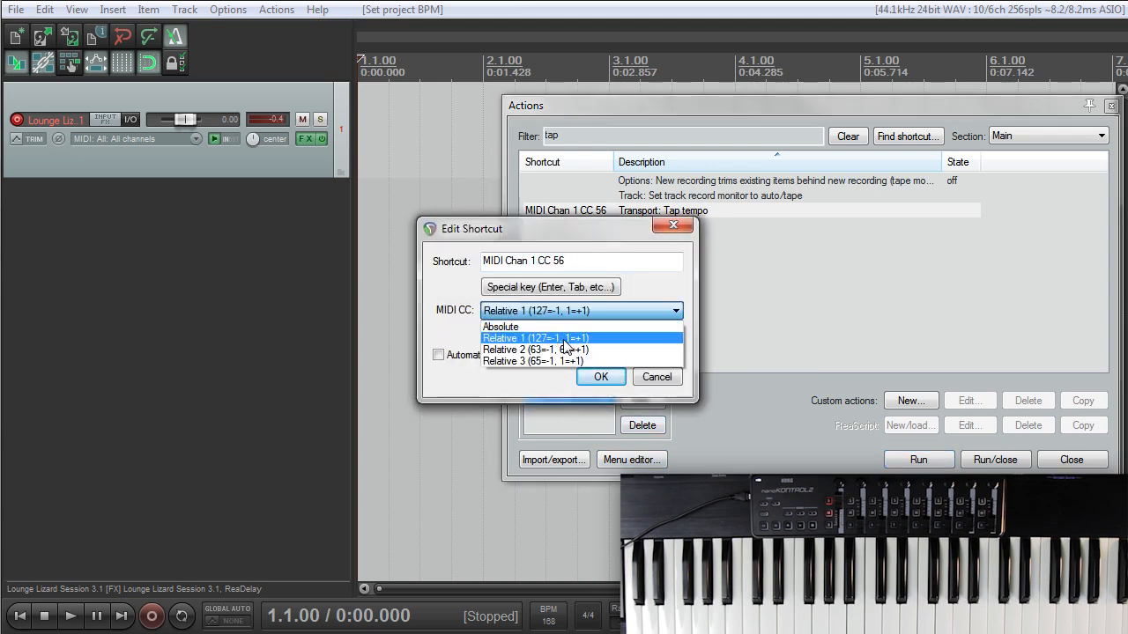
left_click(565, 340)
left_click(599, 376)
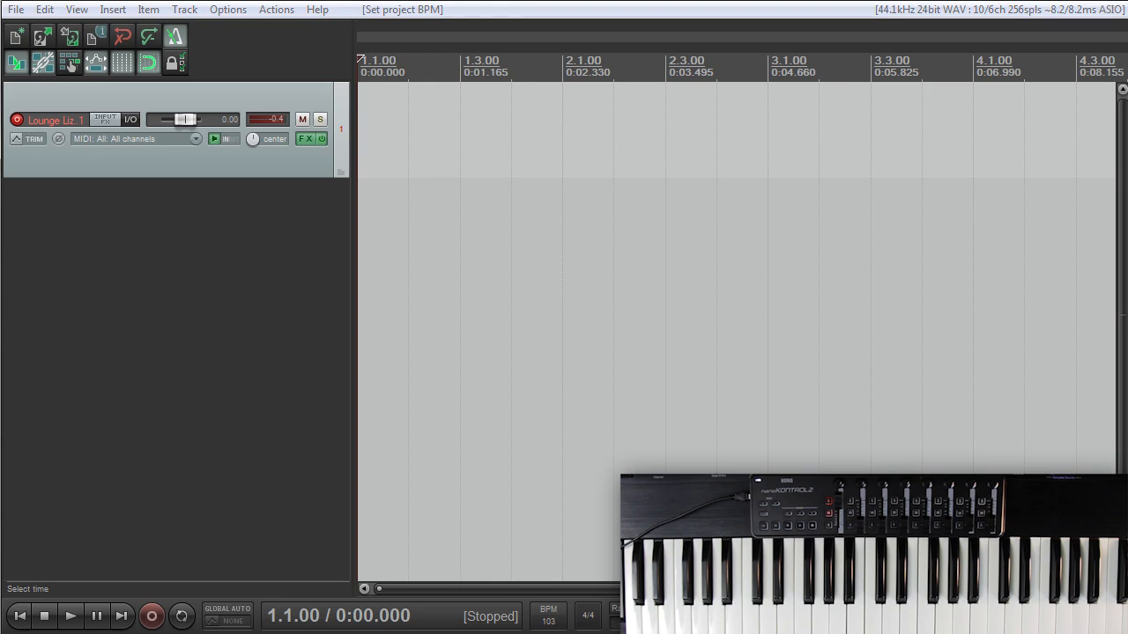
left_click(341, 254)
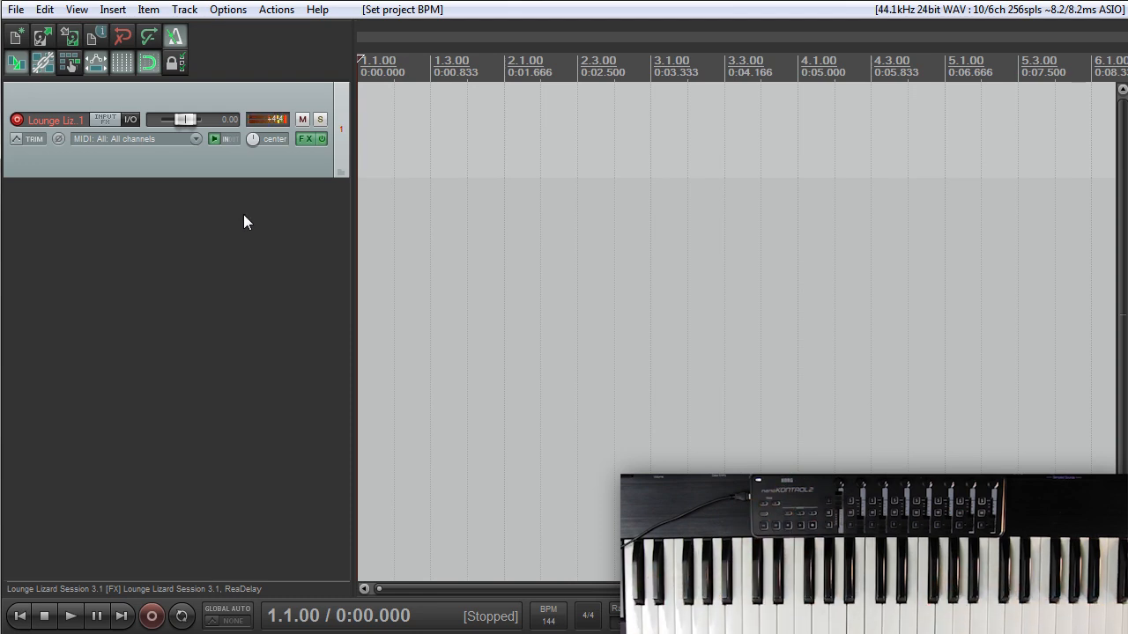
left_click(284, 119)
right_click(66, 252)
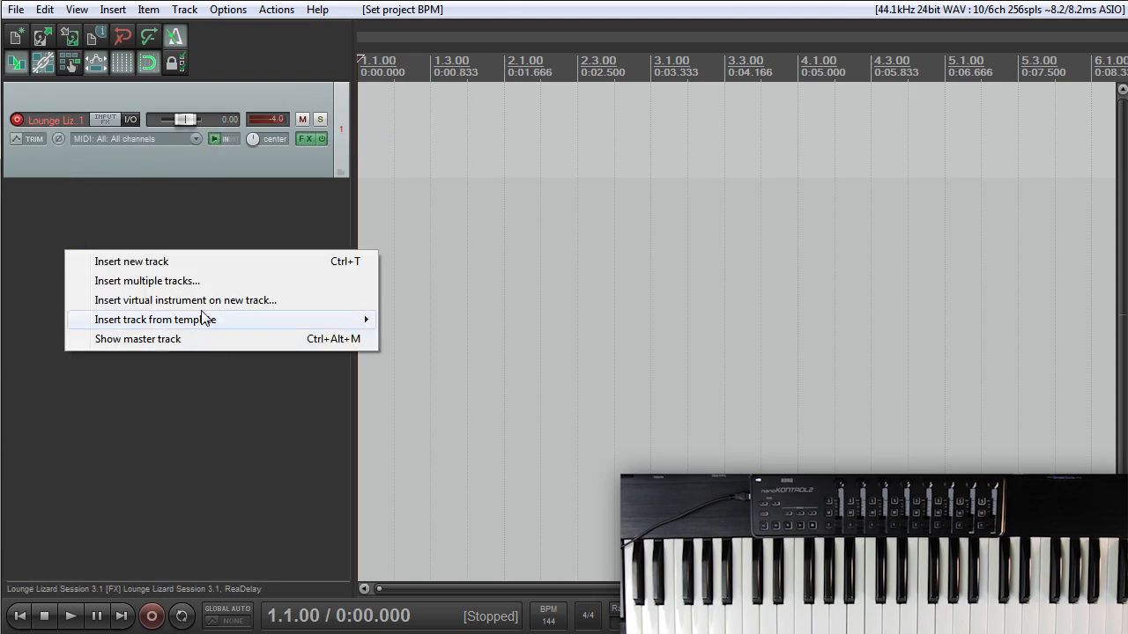
left_click(73, 402)
right_click(83, 379)
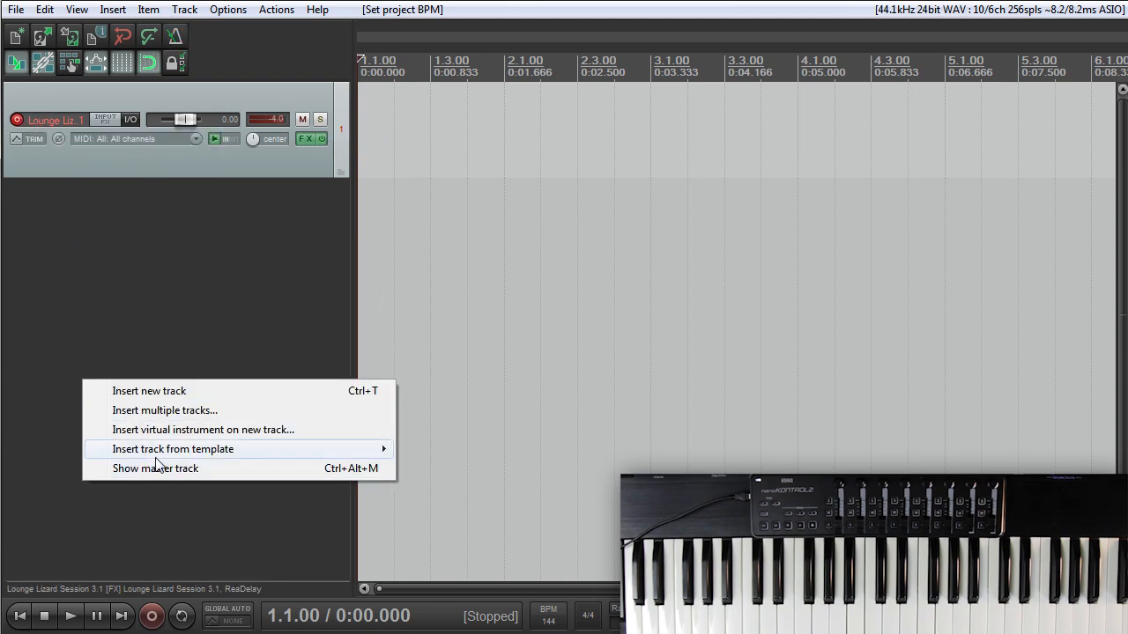
mouse_move(157, 456)
left_click(204, 430)
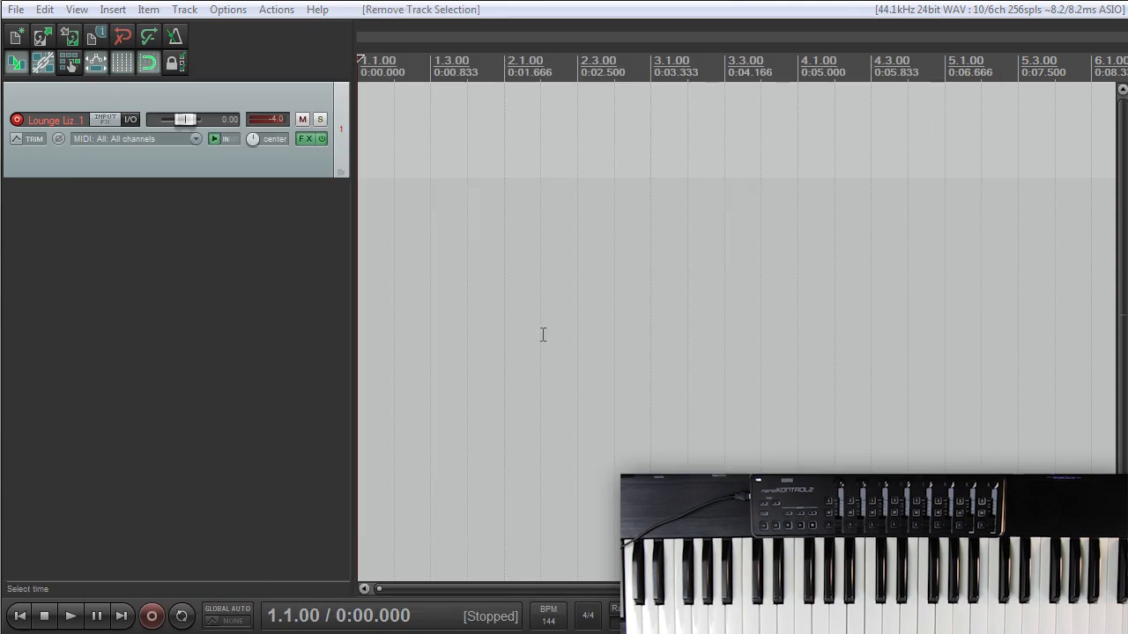
- Insert the Ultra Analog Session 1.1 virtual instrument on a new track, filtering the plugin list by "ses"
right_click(223, 344)
left_click(363, 394)
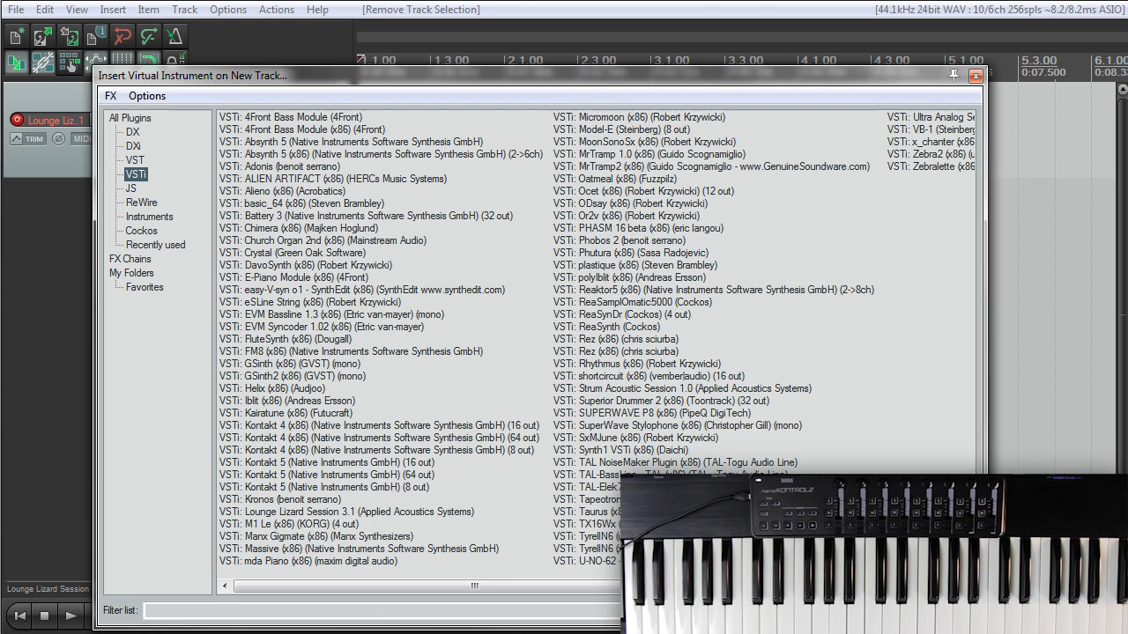
type("ses")
double_click(349, 141)
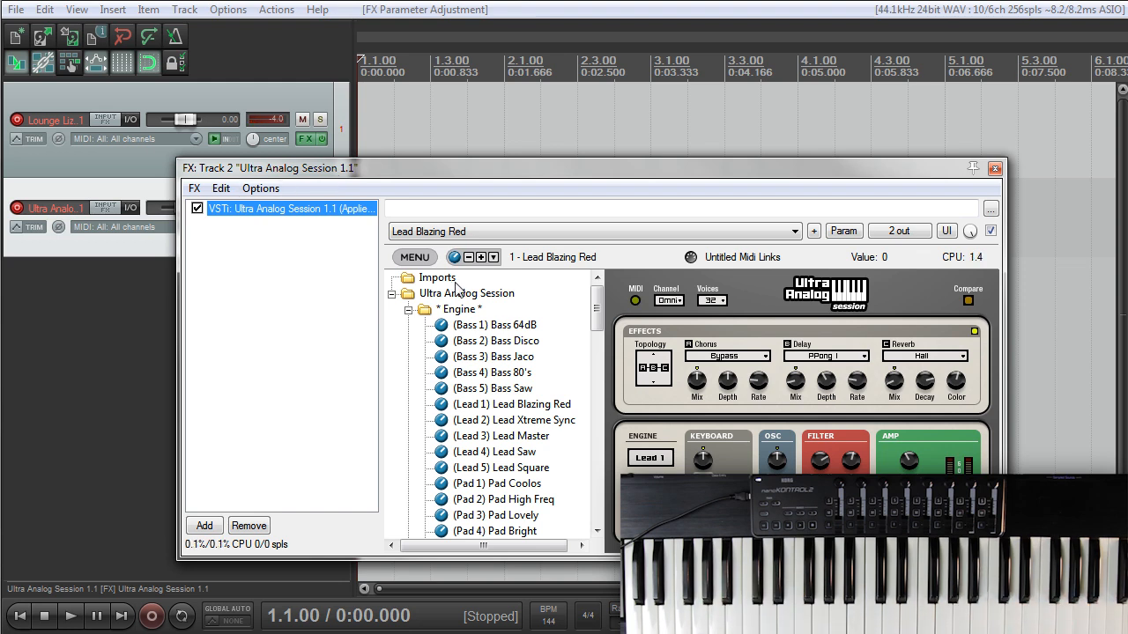
- Move the Ultra Analog FX window higher up and load the (Pad 3) Pad Lovely preset
left_click_drag(599, 175, 599, 95)
left_click_drag(596, 231, 617, 395)
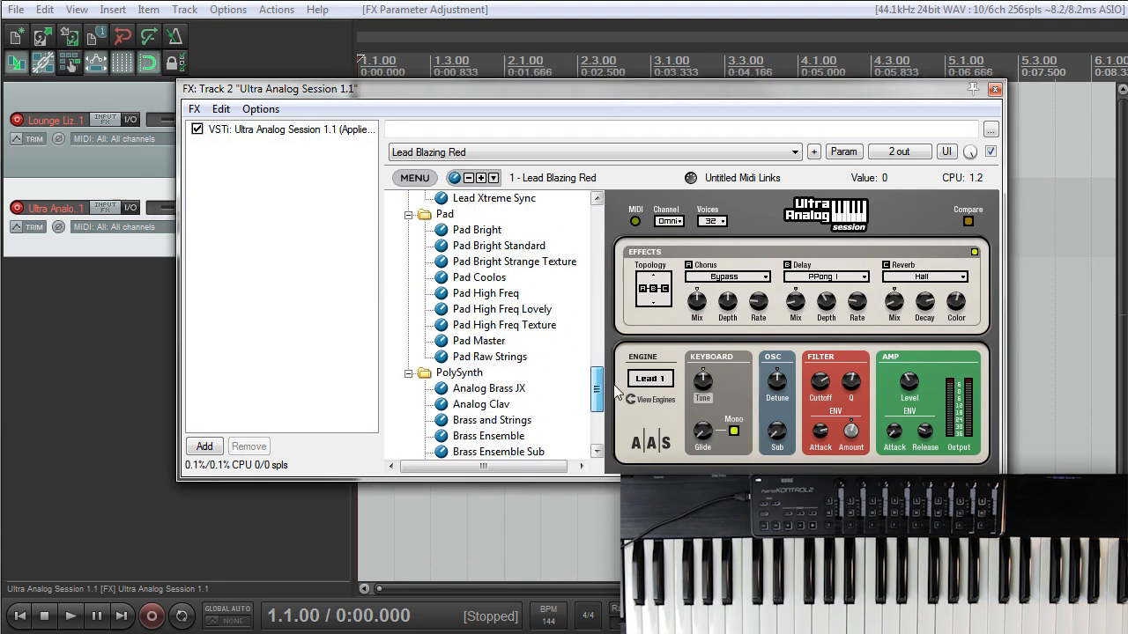
left_click(520, 342)
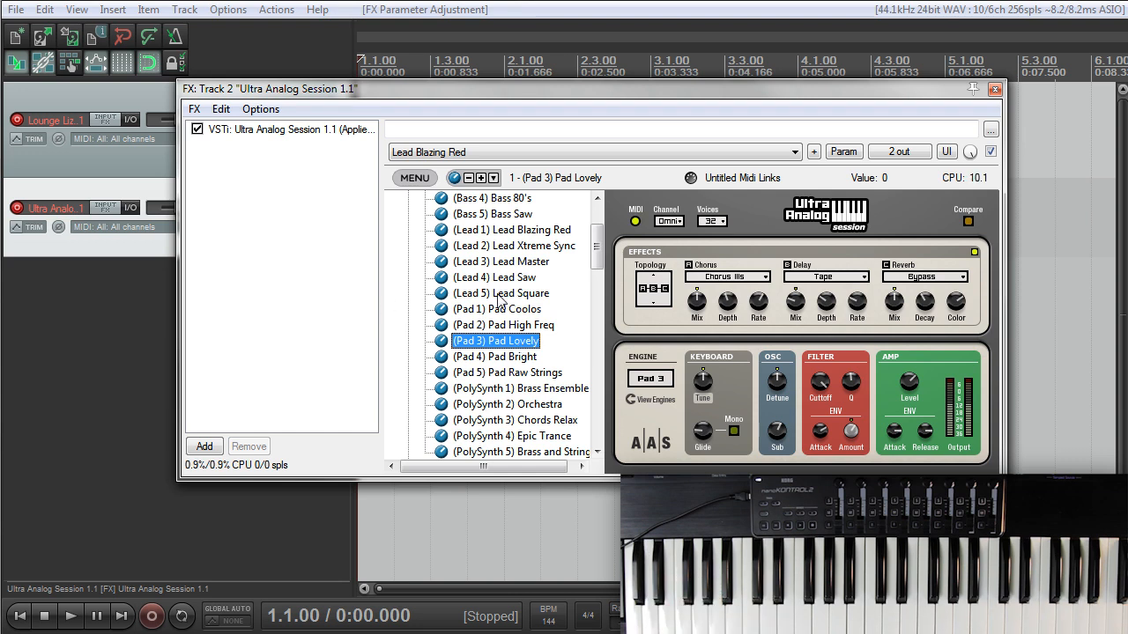
- Link the Ultra Analog Amp Level knob to controller 21 on channel 1 and limit the link's maximum value to 0.0 dB
left_click(898, 381)
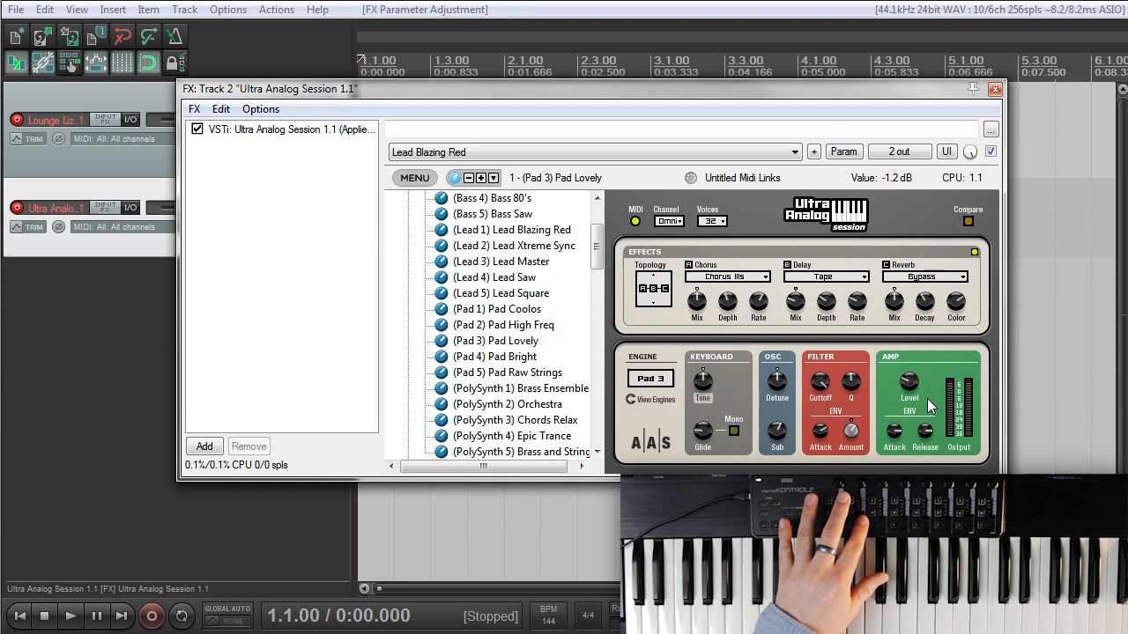
right_click(906, 379)
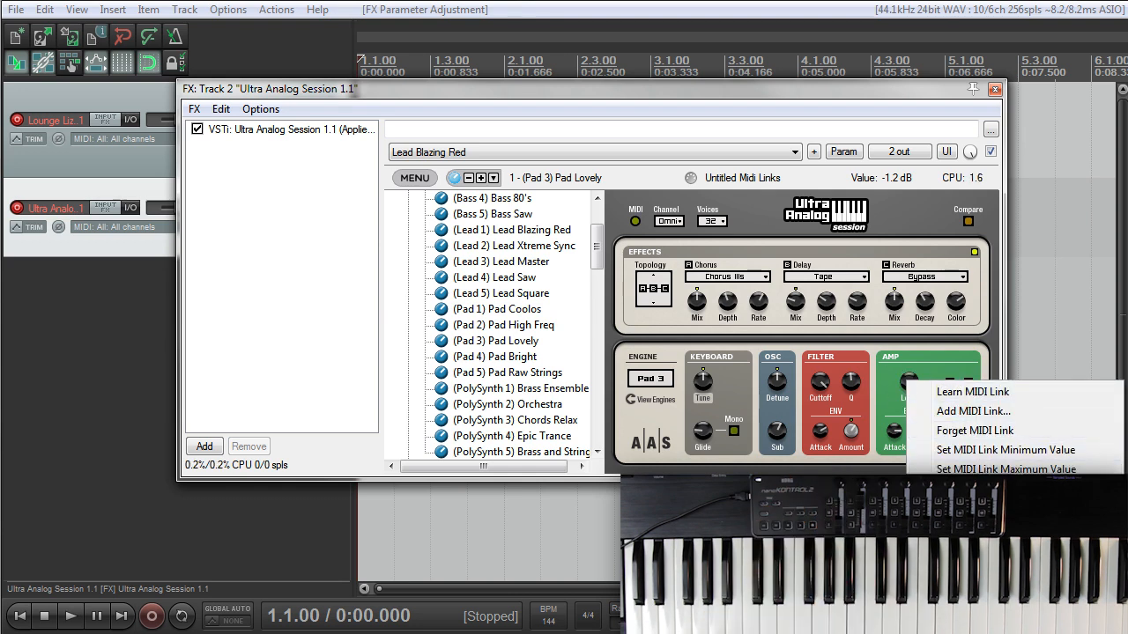
left_click(952, 476)
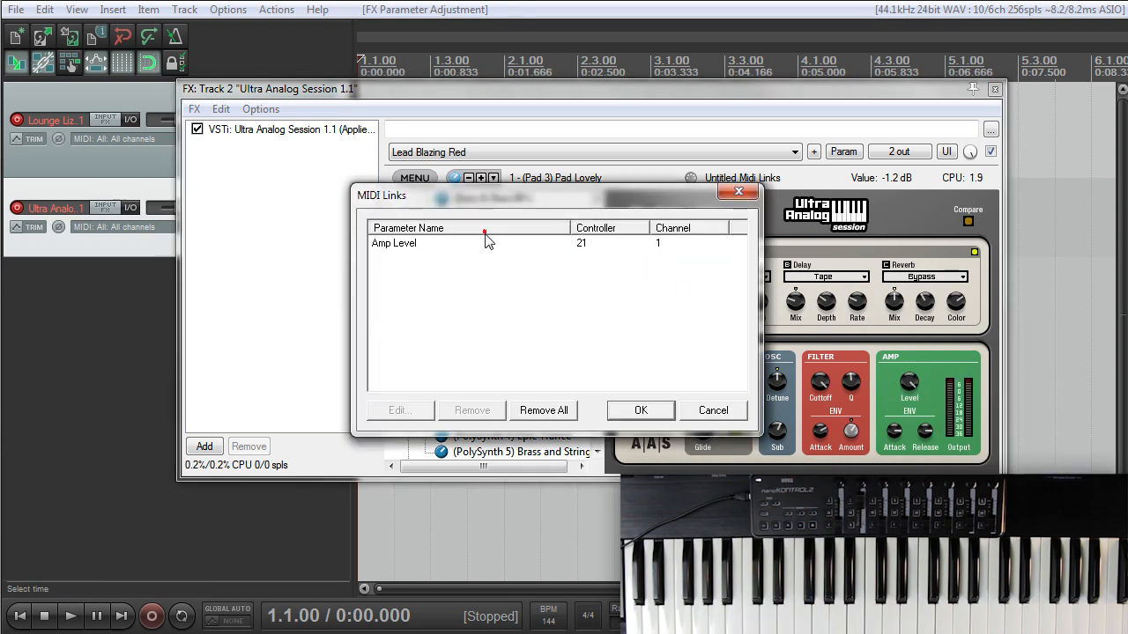
left_click(484, 241)
left_click(402, 409)
left_click(648, 361)
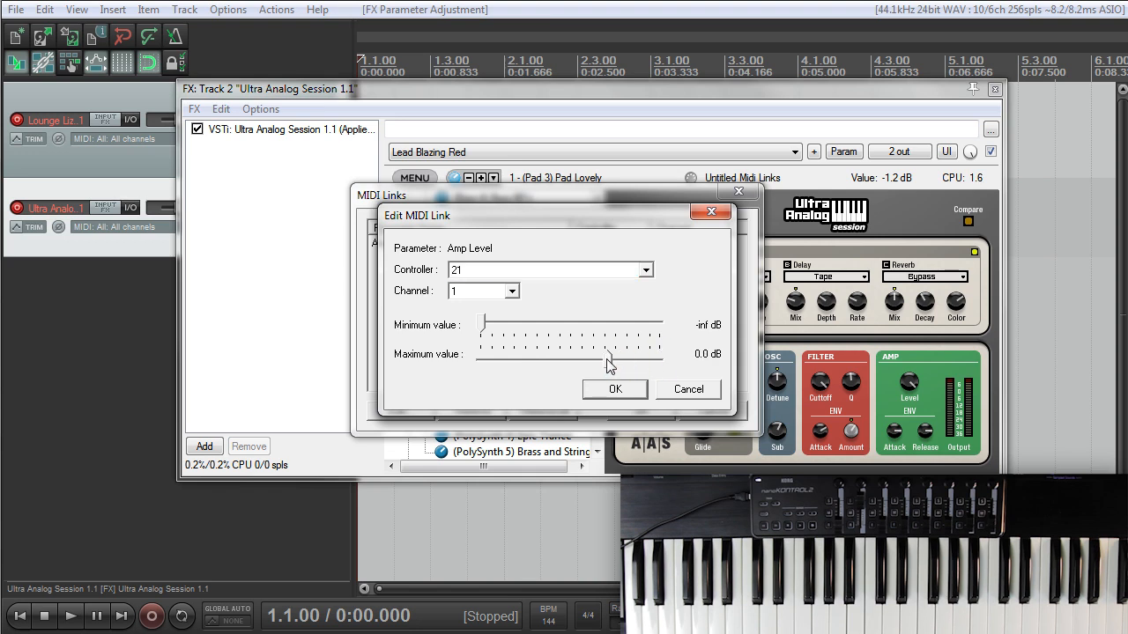
left_click(616, 389)
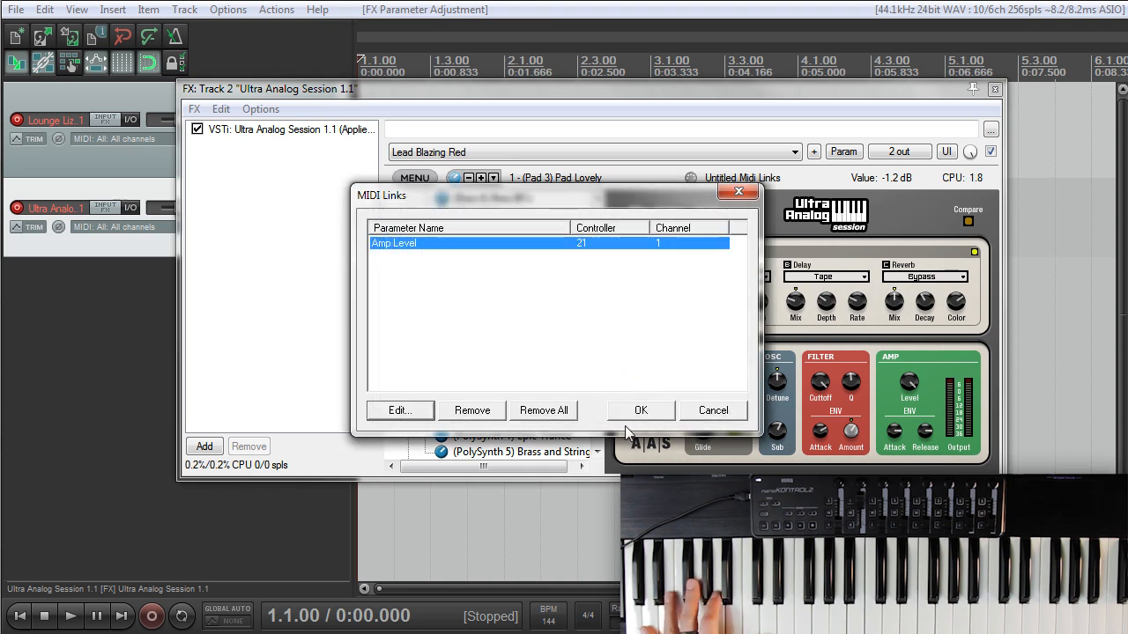
left_click(638, 407)
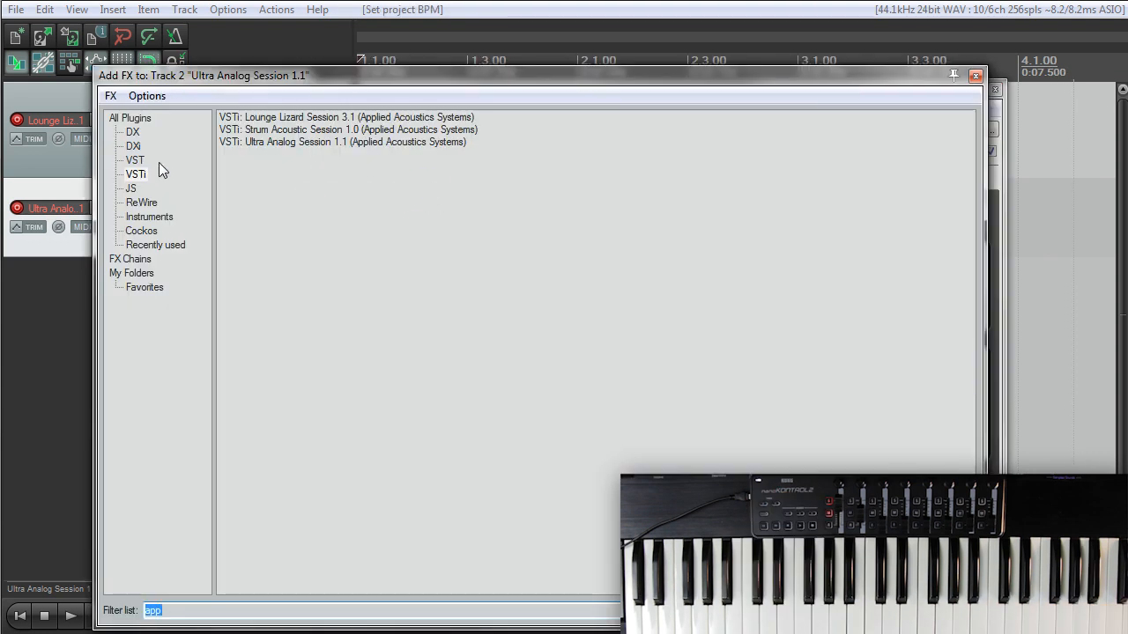
- Add the VST Ambience (x86) reverb to the Ultra Analog track from the unfiltered plugin list and set its wet level to about -1.5 dB
key("BackSpace")
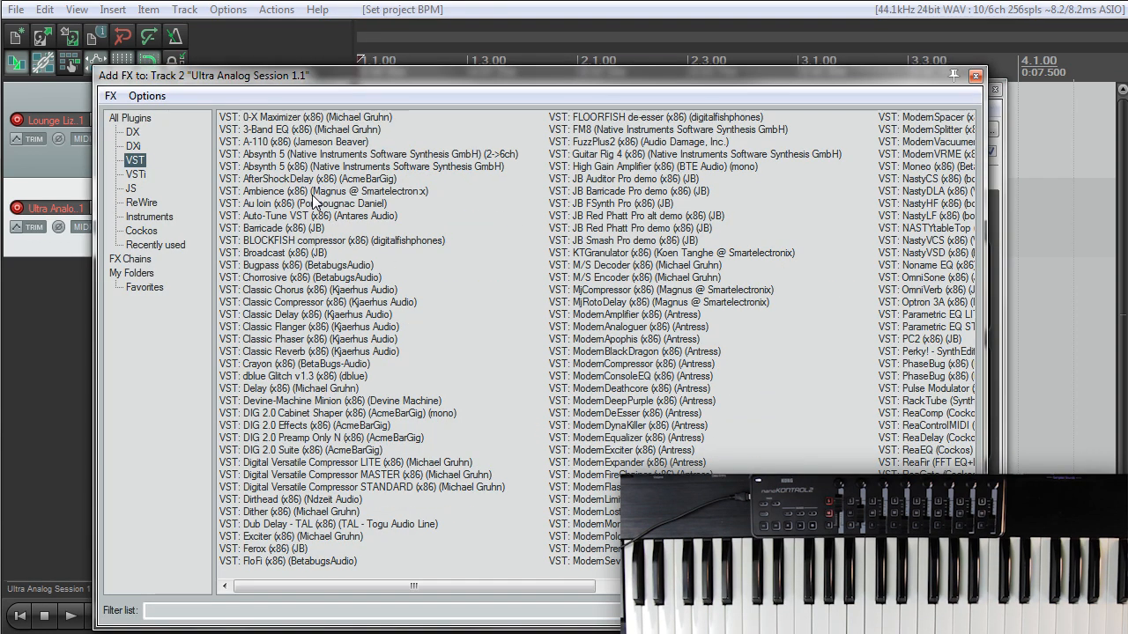
double_click(313, 194)
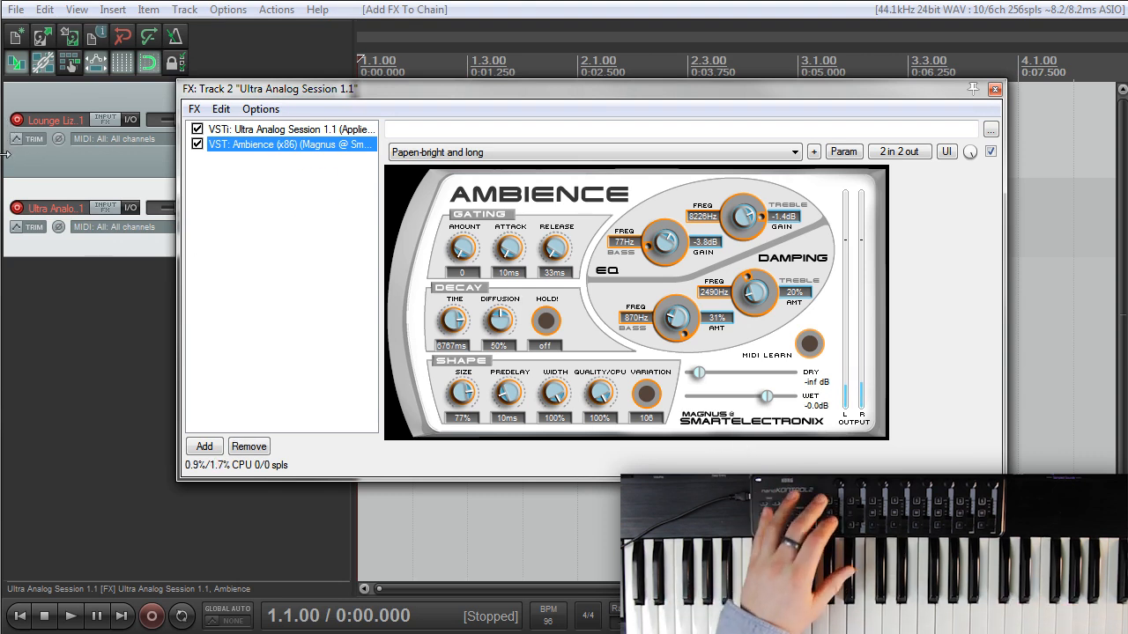
left_click_drag(755, 397, 733, 397)
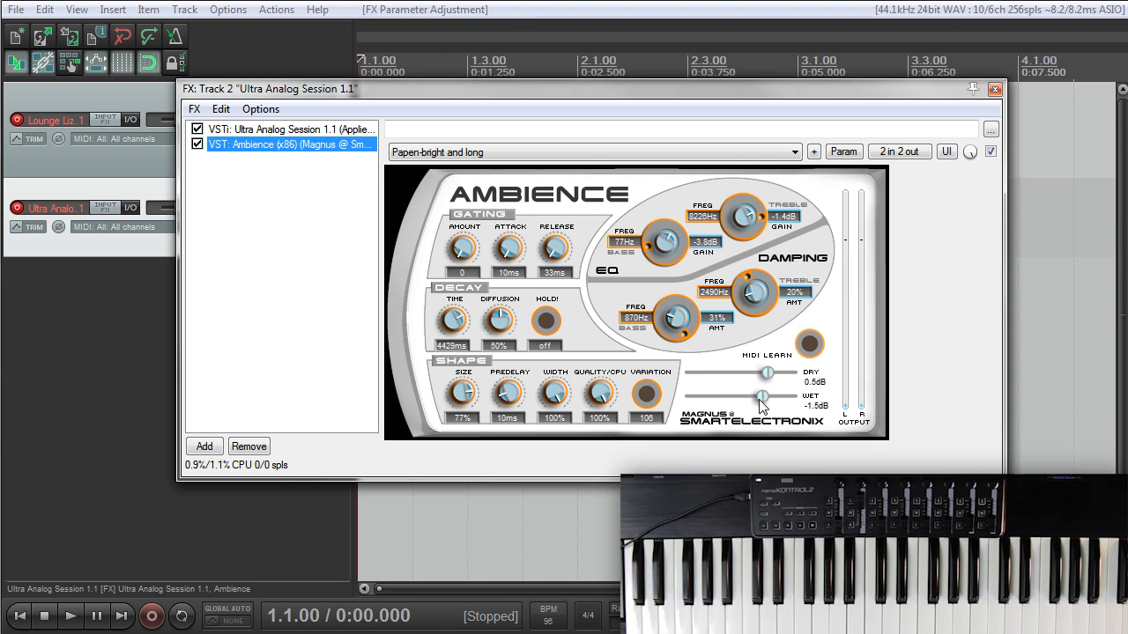
- Map the Ambience Wet Gain parameter to MIDI Chan 1 CC 13 with the CC mode set to Absolute
left_click(843, 151)
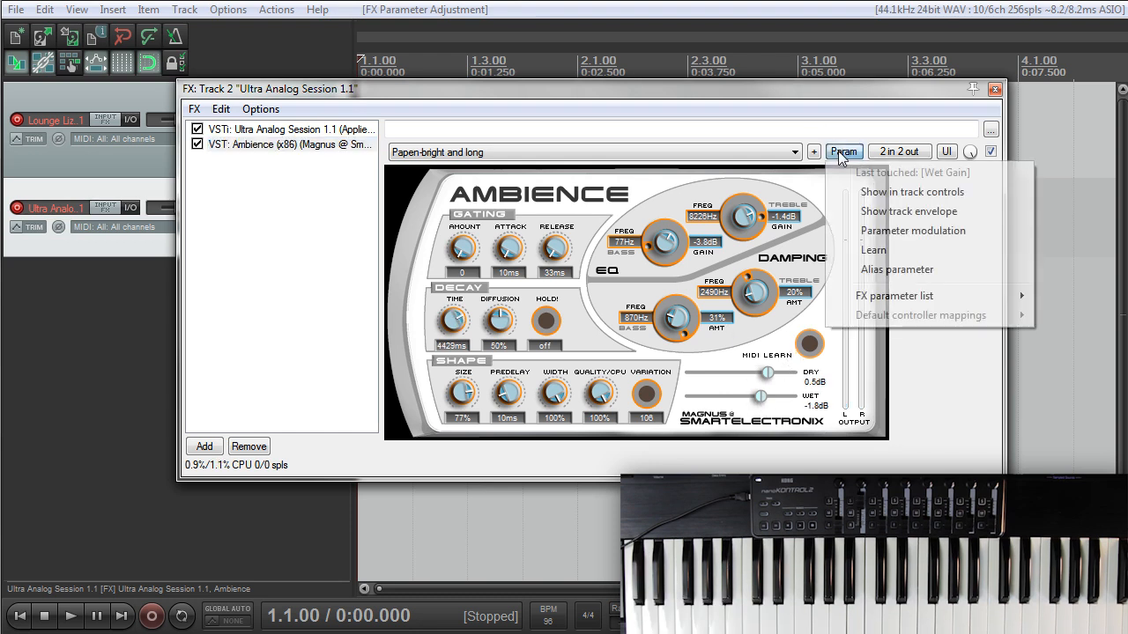
left_click(881, 250)
left_click(581, 318)
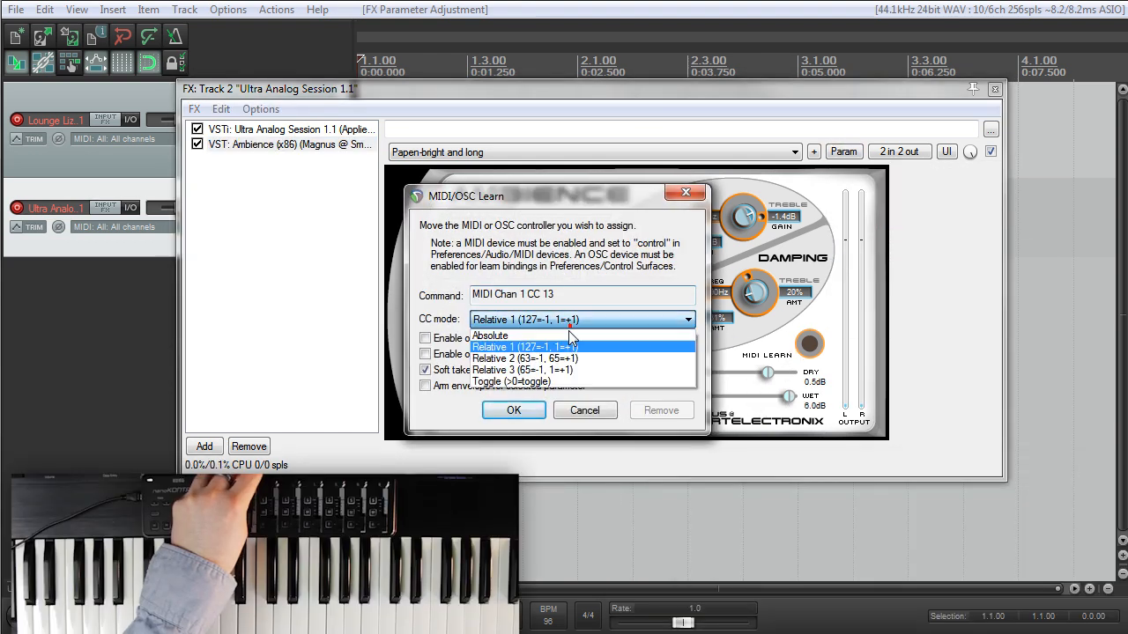
left_click(569, 332)
left_click(539, 409)
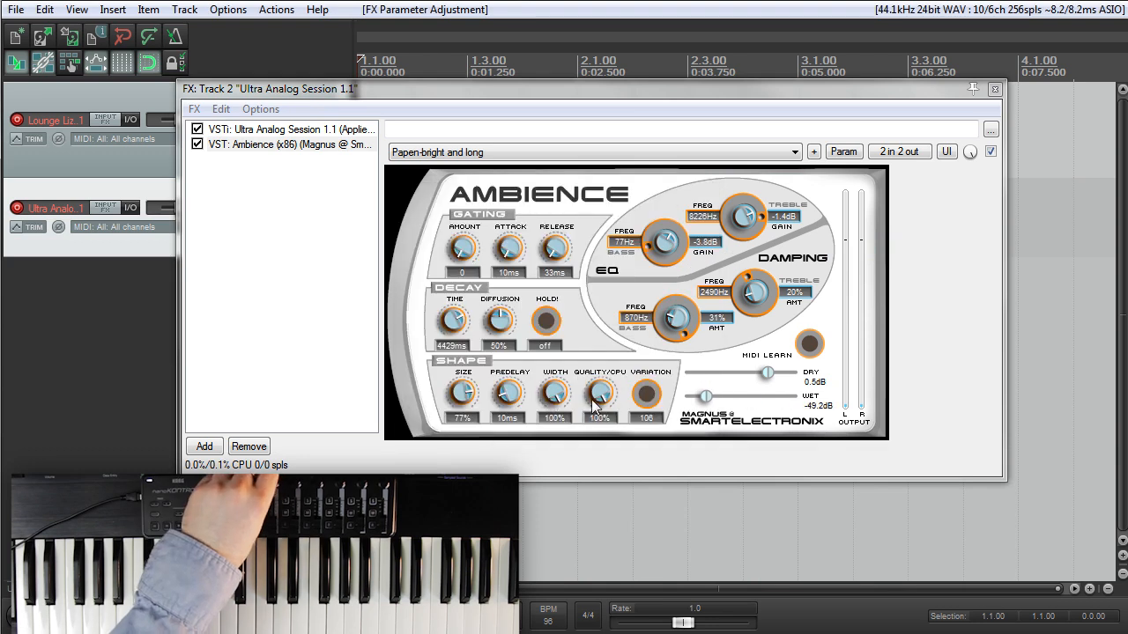
left_click(843, 152)
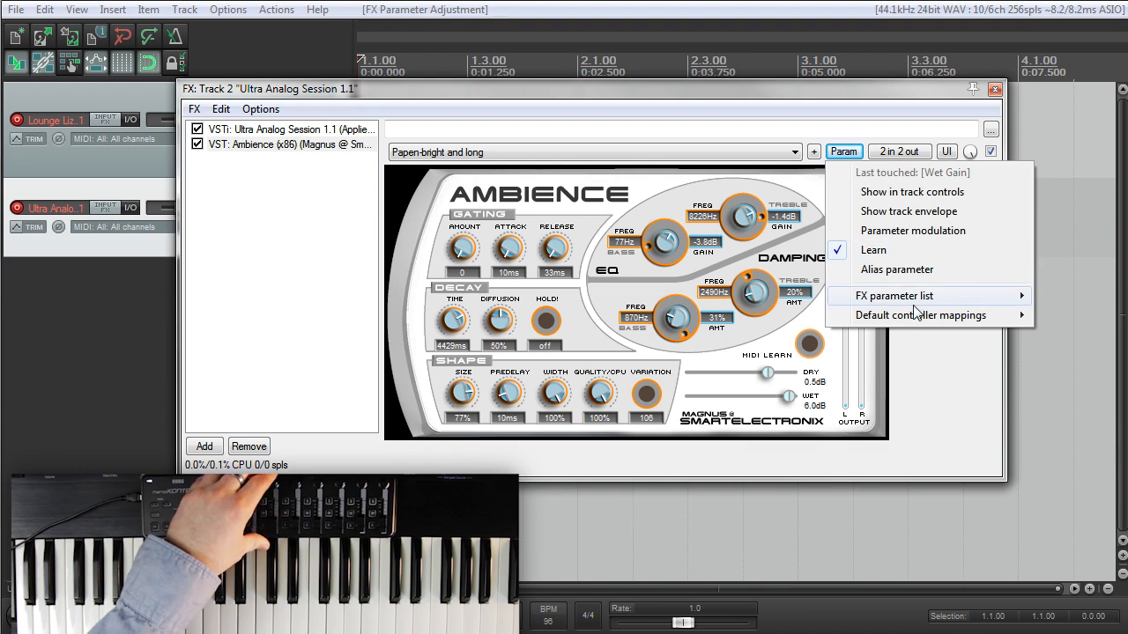
mouse_move(930, 302)
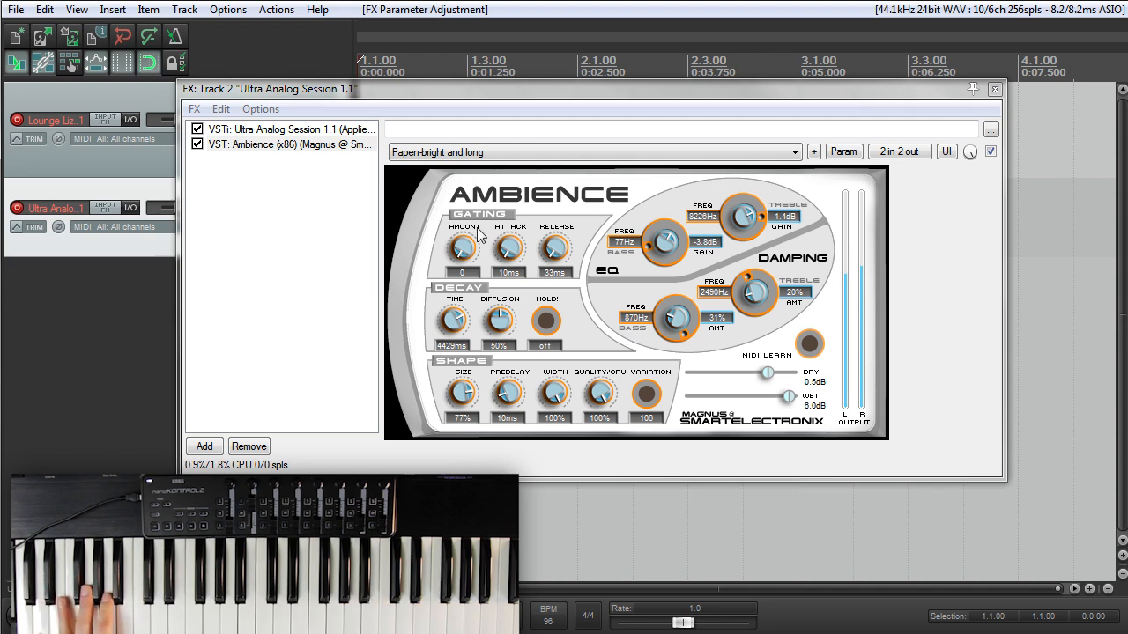
- Move the Track 2 FX window off the track controls, select the Ambience effect and close the window
left_click_drag(493, 90, 705, 166)
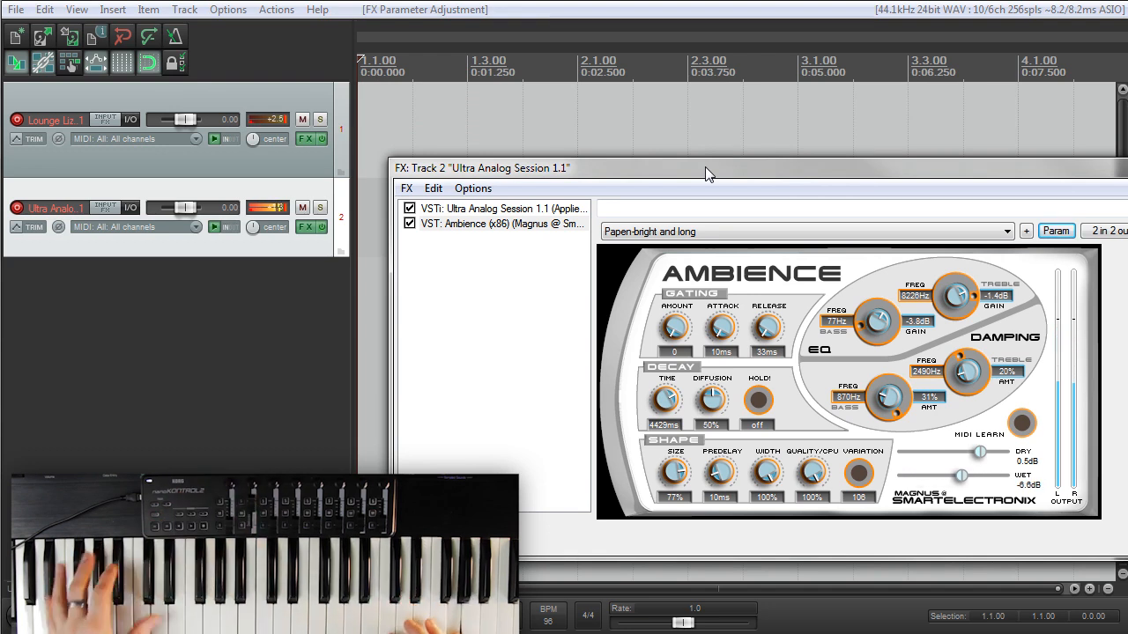
left_click(531, 224)
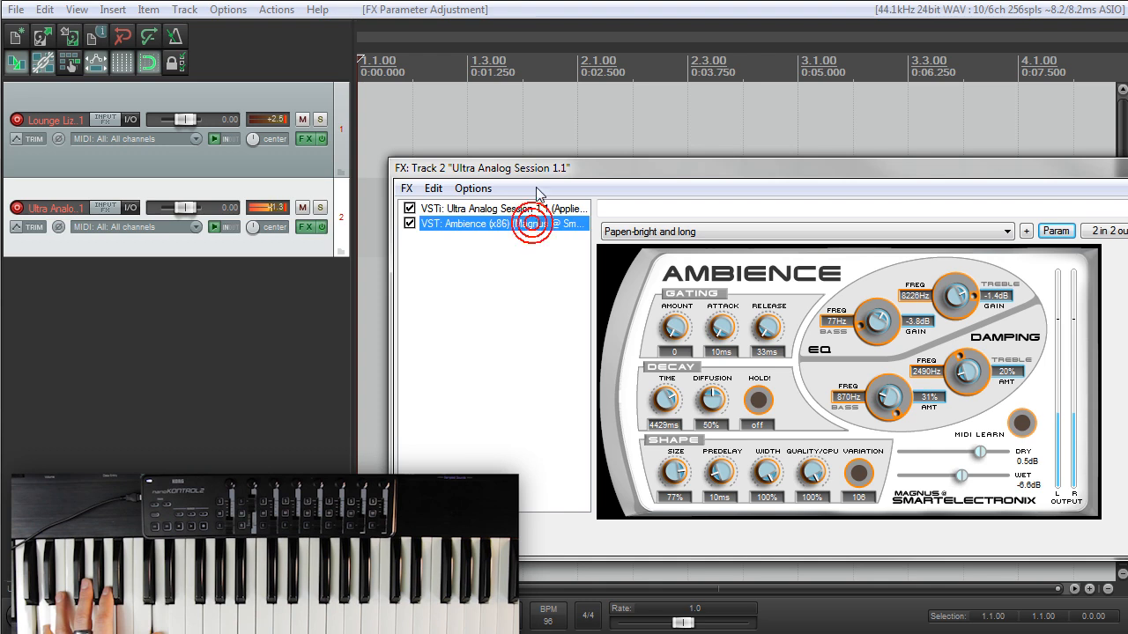
key("Escape")
- Insert the TAL NoiseMaker Plugin (x86) virtual instrument on a new track and move its FX window higher up
right_click(49, 311)
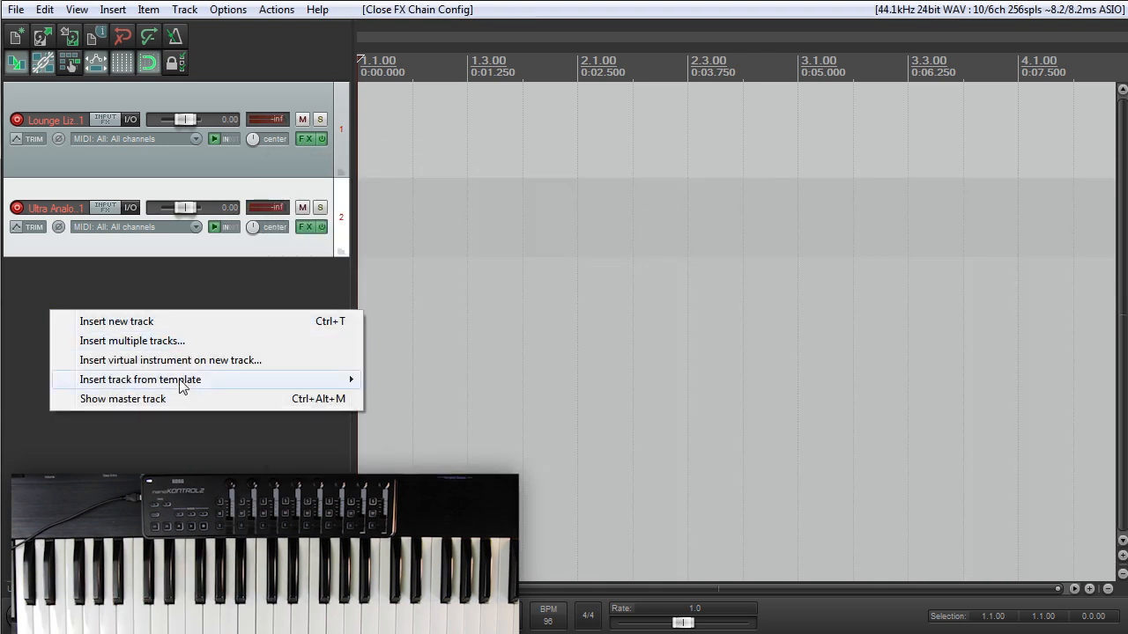
left_click(183, 361)
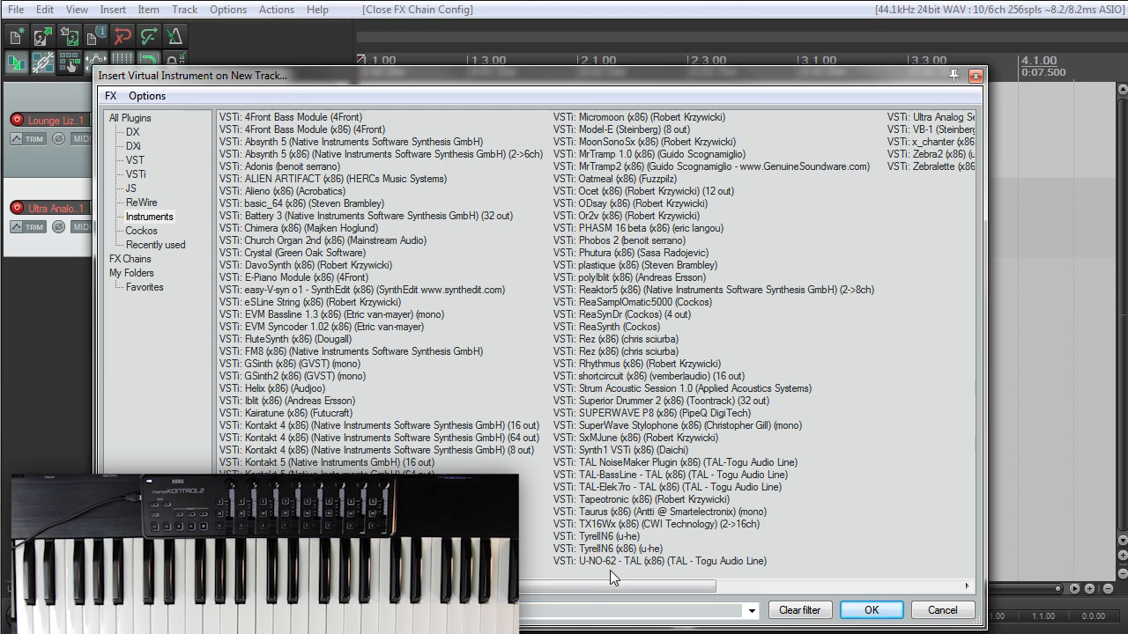
double_click(617, 464)
left_click_drag(511, 37, 654, 0)
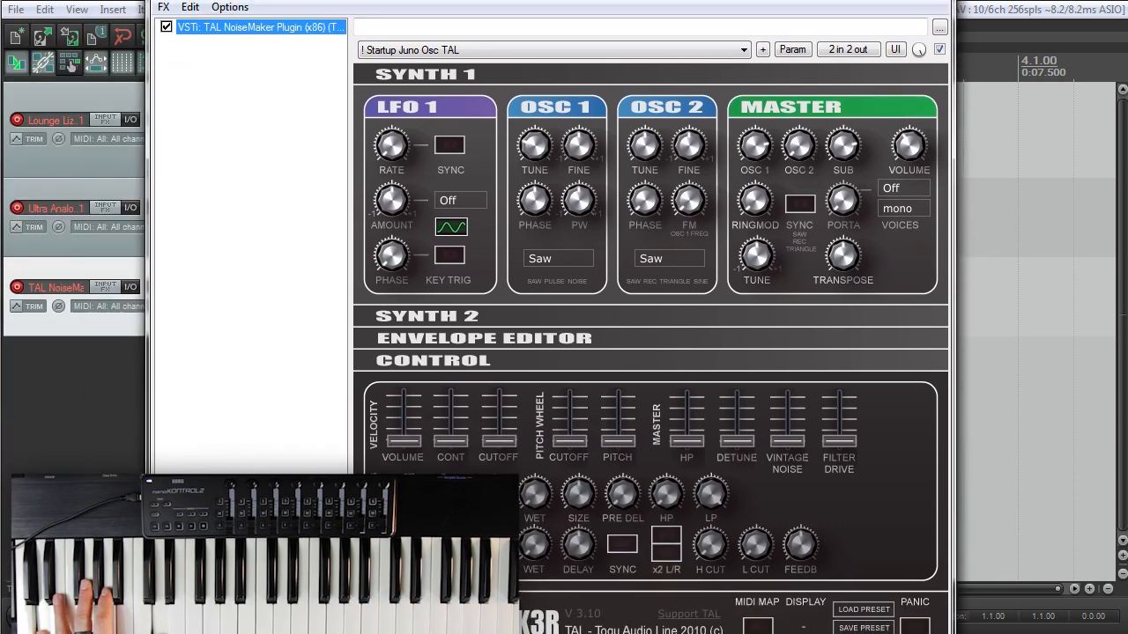
- Load the TAL NoiseMaker Noise4U bank.fxb bank and go through its lead presets from LD Ambient valley 2 to LD Popcorn special
left_click(654, 50)
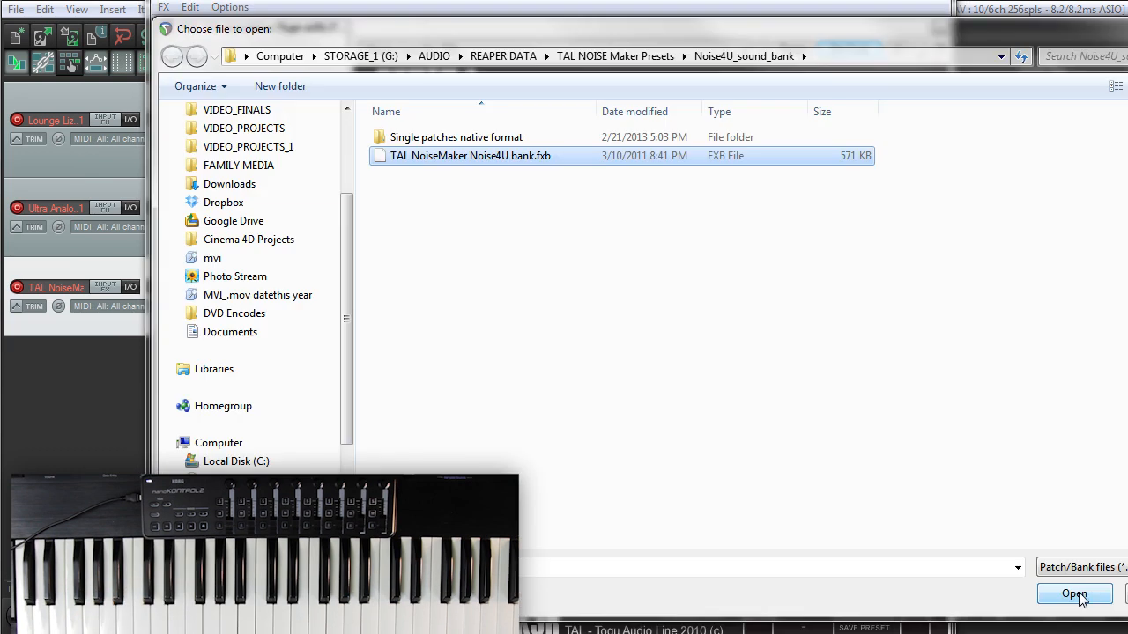
left_click(1075, 595)
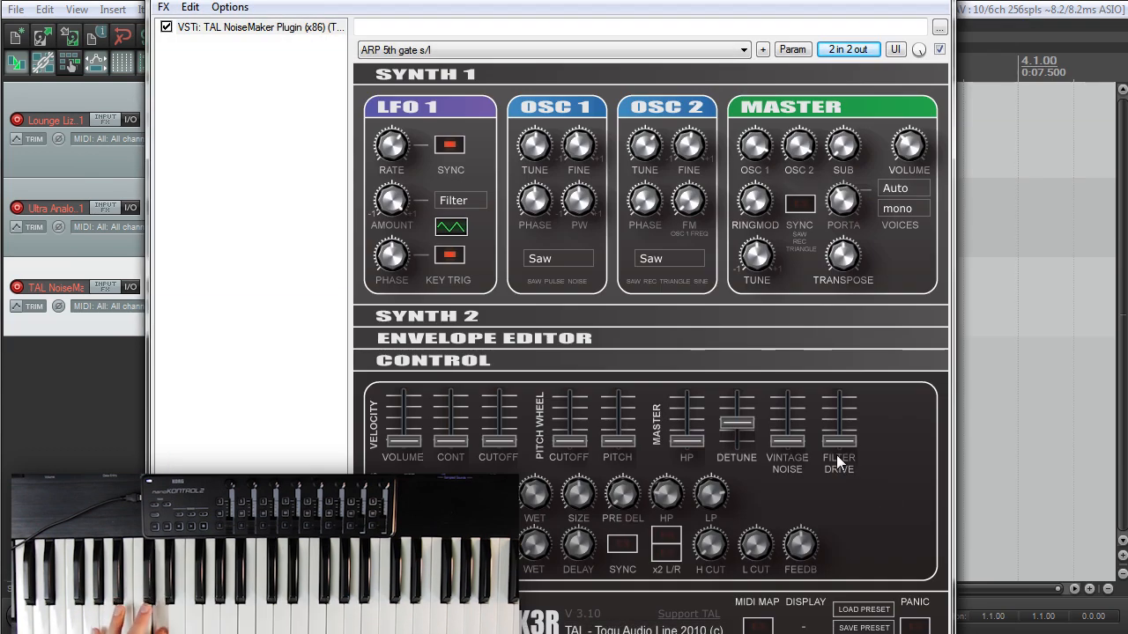
left_click(661, 50)
scroll(661, 185, "up", 2)
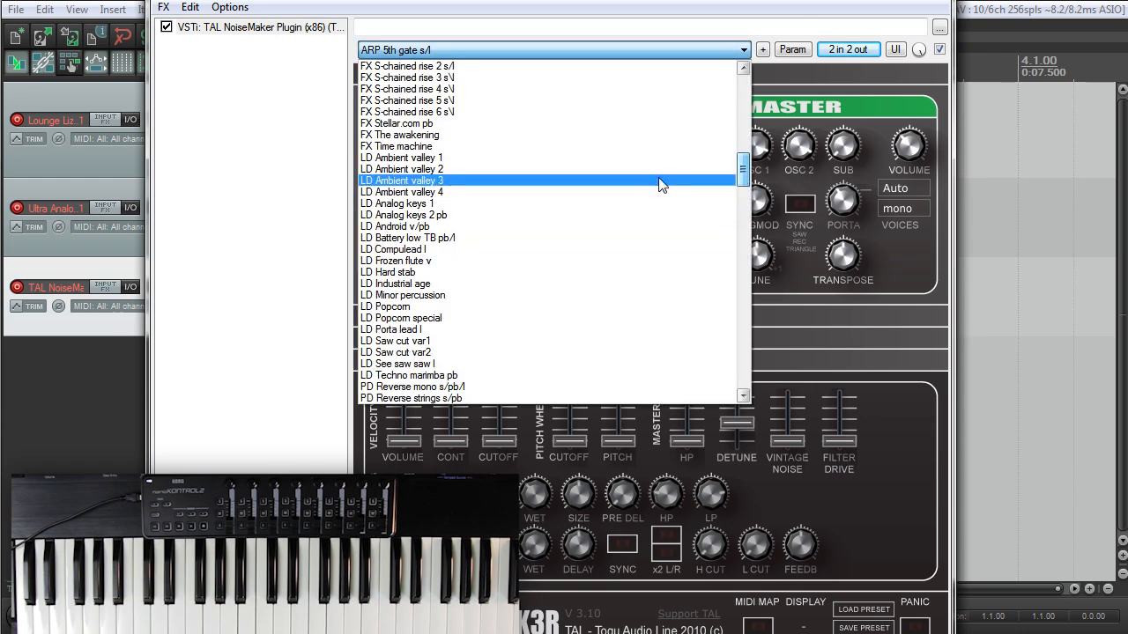
left_click(497, 168)
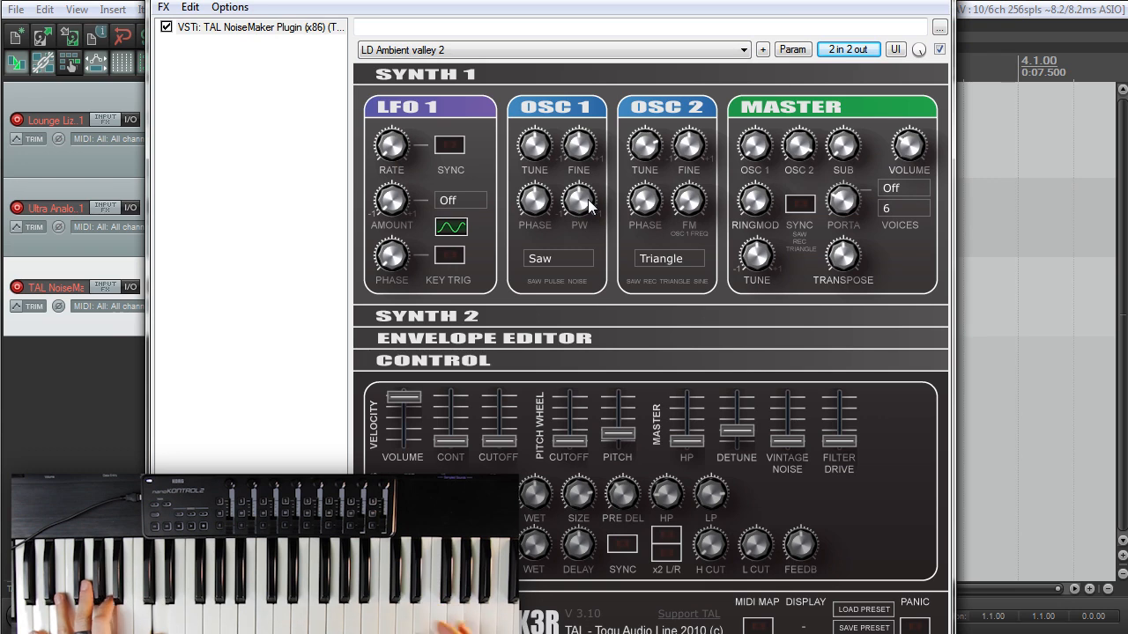
scroll(716, 53, "down", 1)
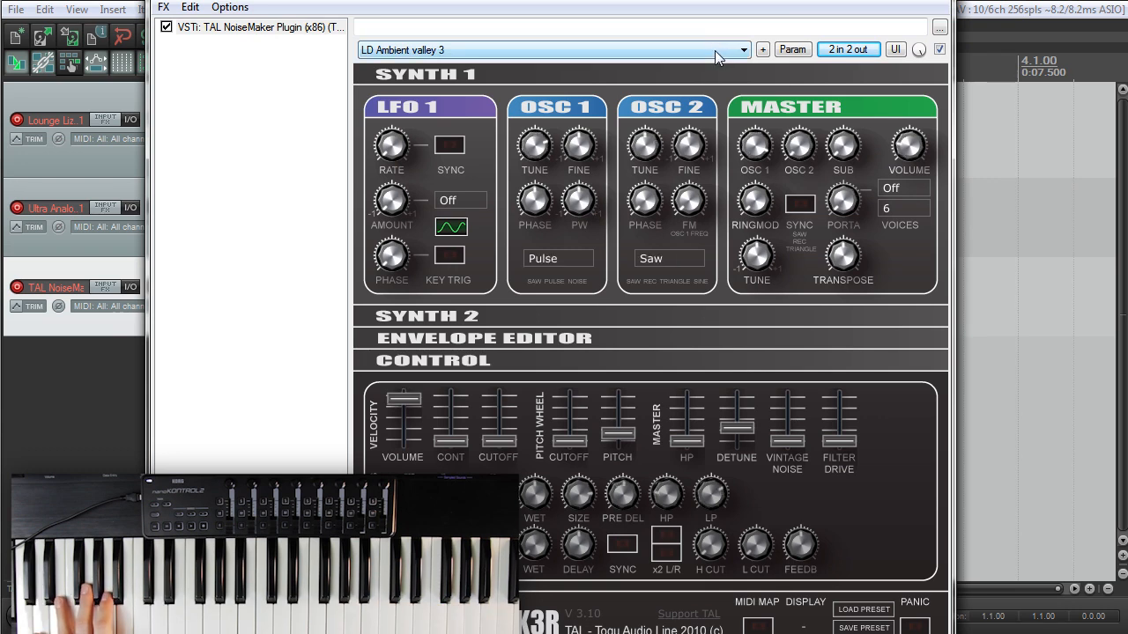
scroll(715, 57, "down", 1)
scroll(713, 53, "down", 1)
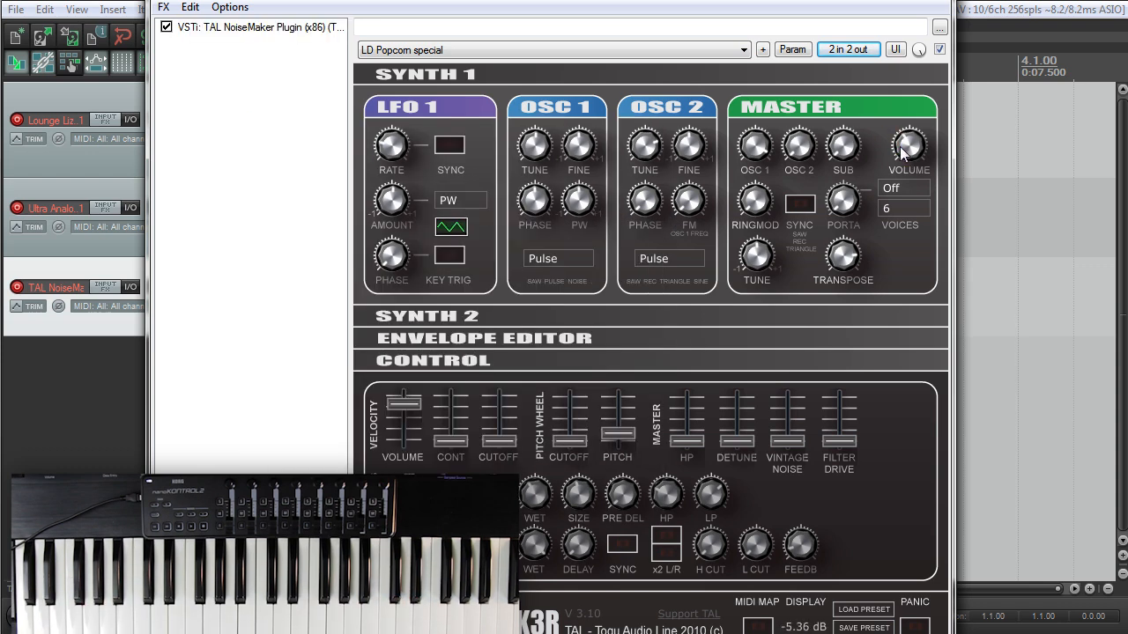
- Try mapping the TAL NoiseMaker volume parameter to MIDI Chan 1 CC 22 in Absolute mode with soft takeover
left_click(792, 49)
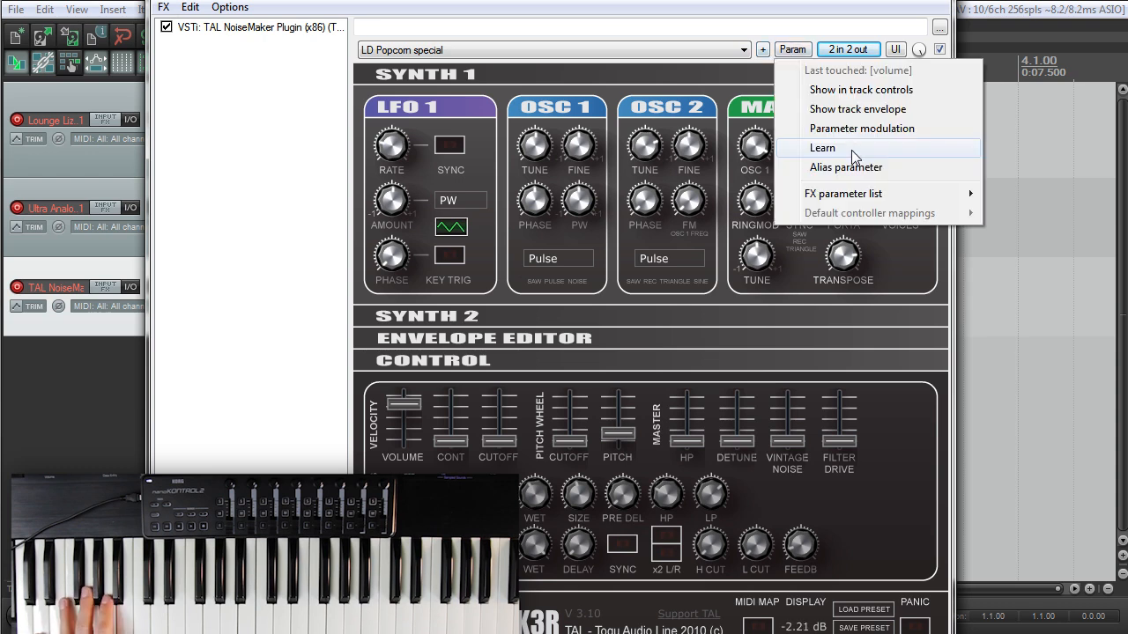
left_click(822, 148)
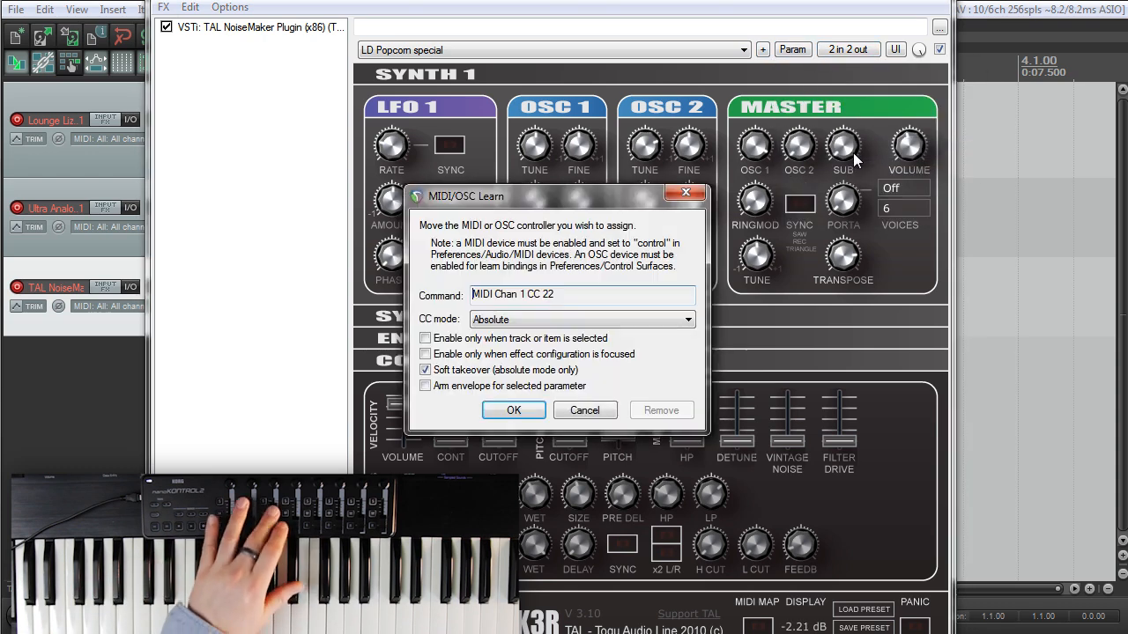
left_click(513, 412)
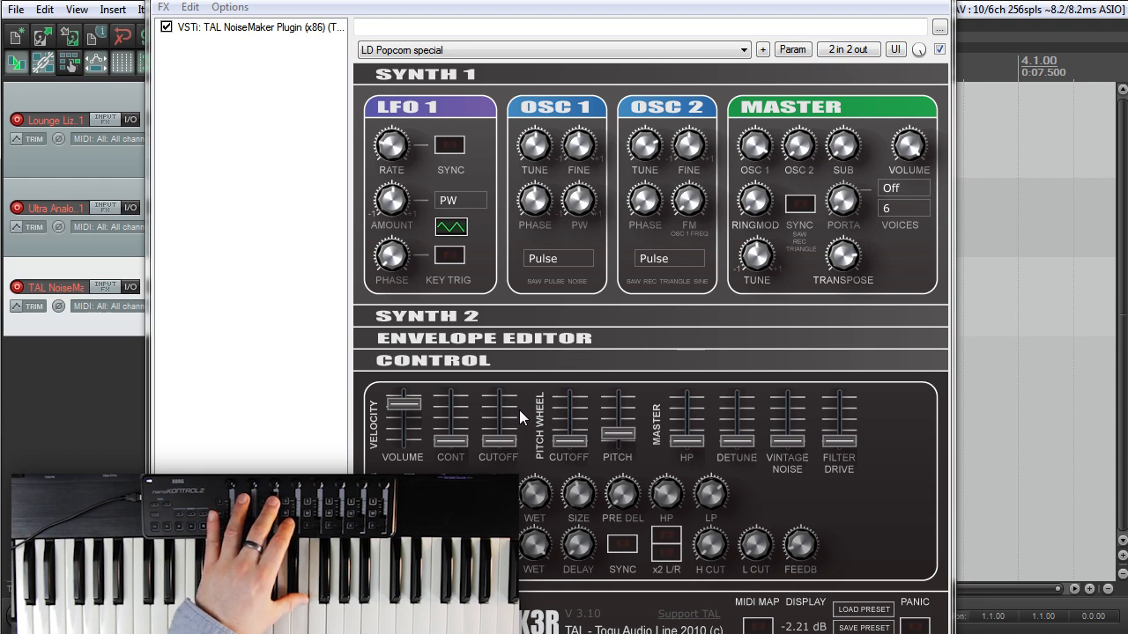
- Move the TAL NoiseMaker window off the track controls, unmute track 3 and change the synth's master volume to 11.78 dB
left_click_drag(391, 1, 610, 2)
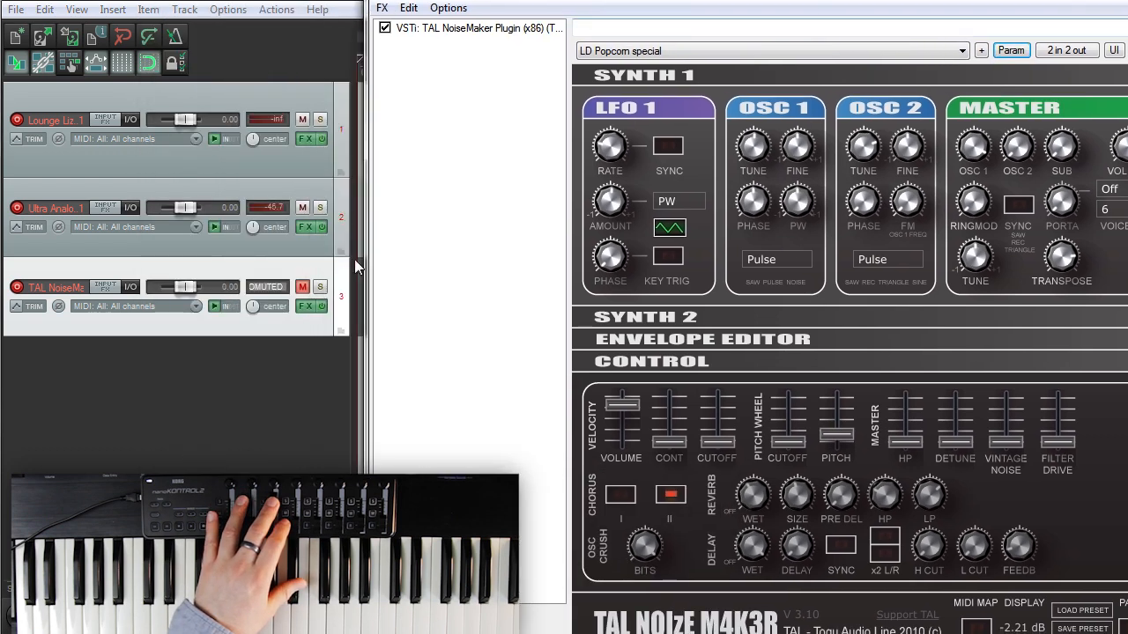
left_click(302, 289)
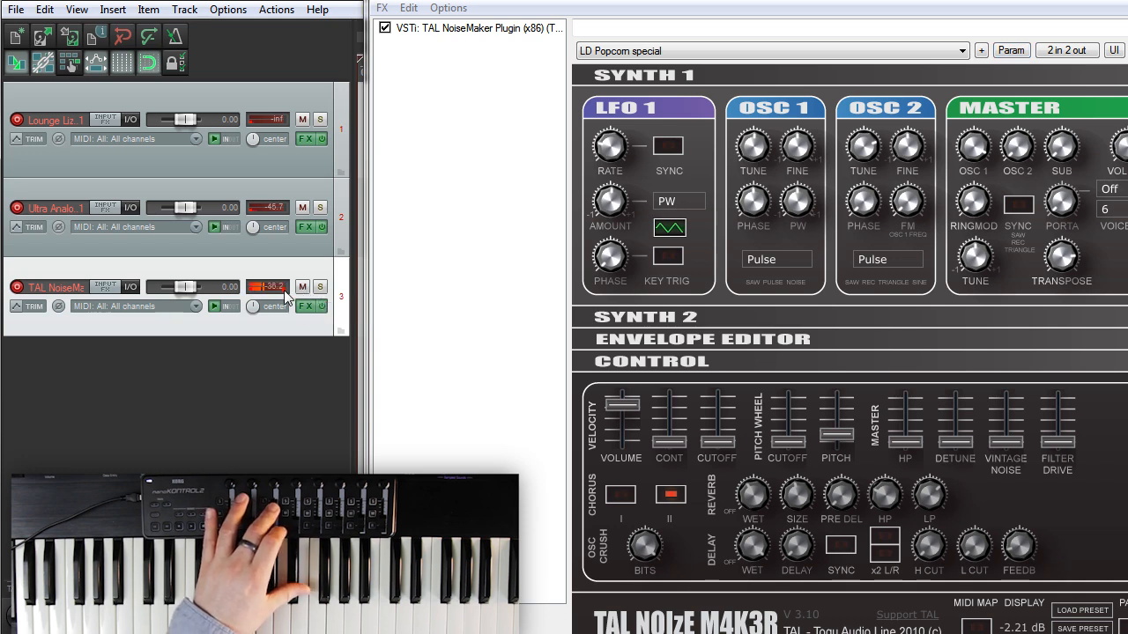
left_click(1121, 148)
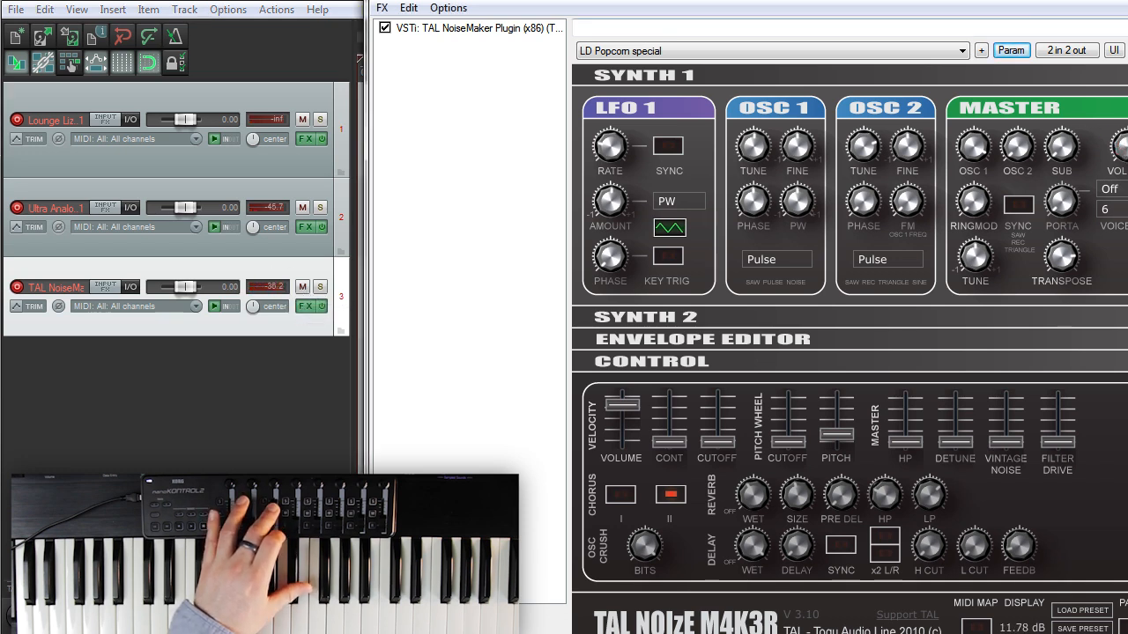
- Move the TAL NoiseMaker window back over the tracks and remove the MIDI Chan 1 CC 22 assignment from the volume parameter
left_click_drag(969, 0, 738, 0)
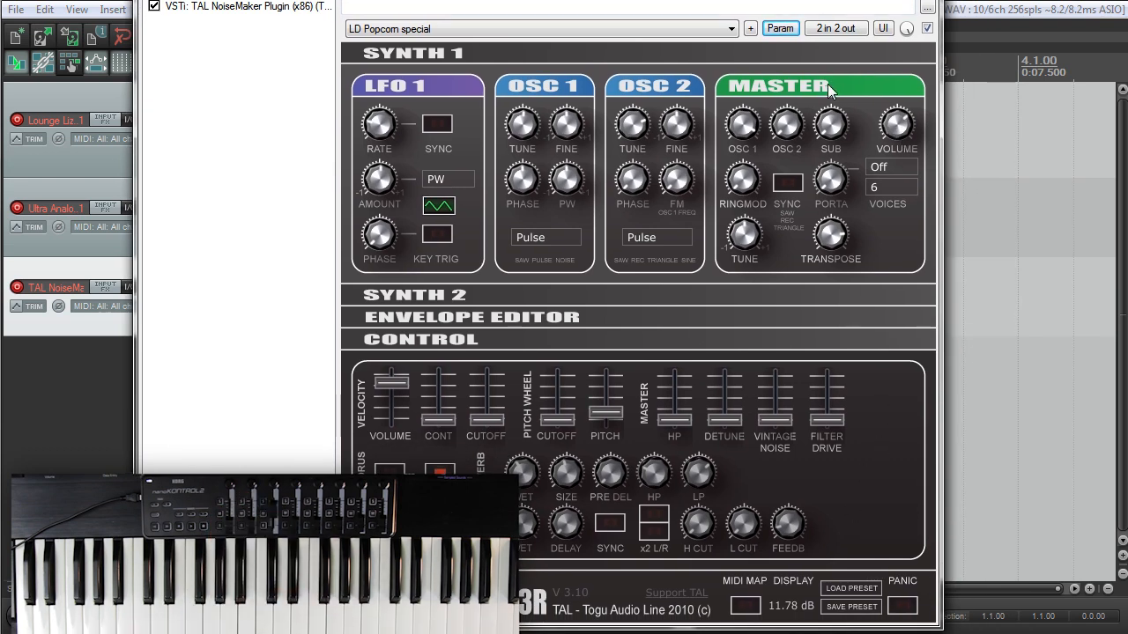
left_click(789, 34)
mouse_move(869, 172)
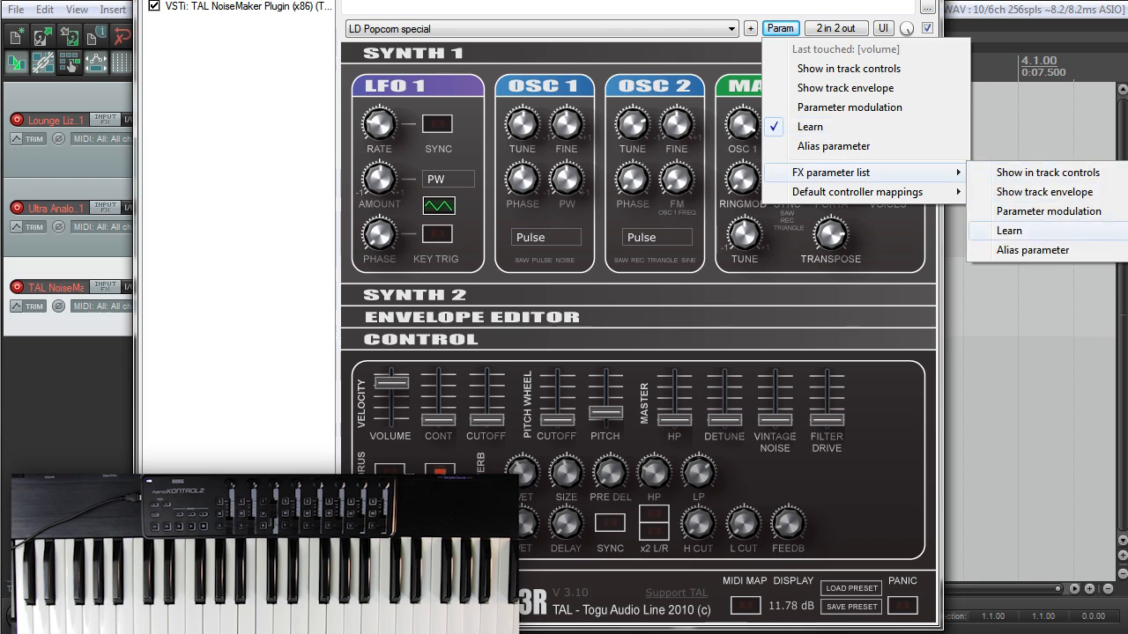
left_click(1008, 230)
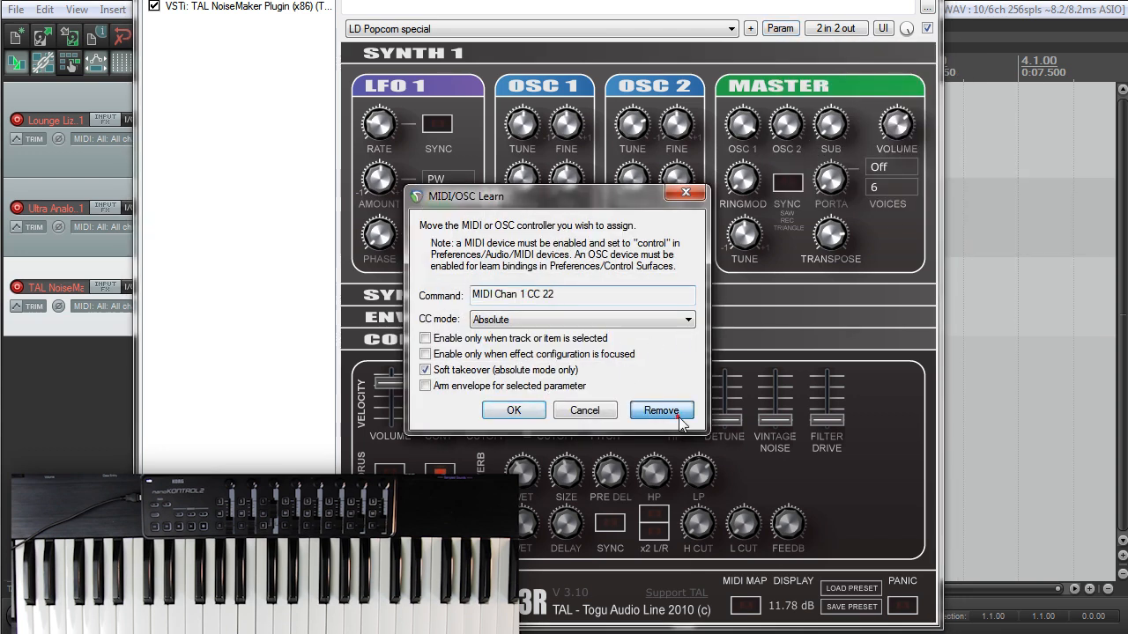
left_click(679, 414)
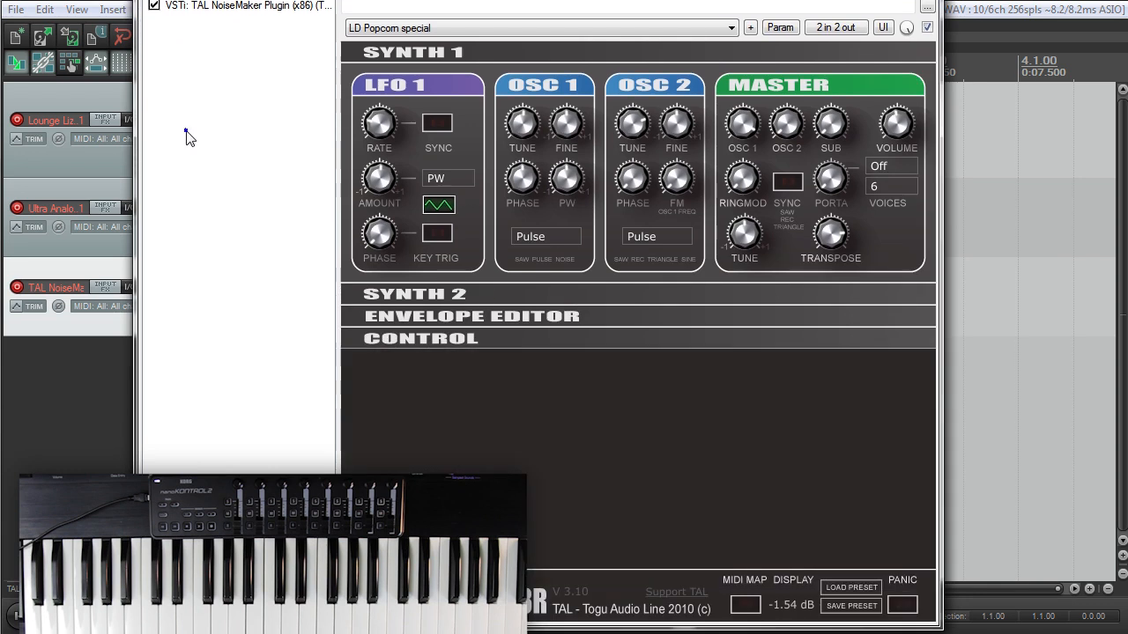
- Add ReaDelay after TAL NoiseMaker on track 3, disable its delay tap and move the FX window fully into view
right_click(184, 133)
left_click(229, 142)
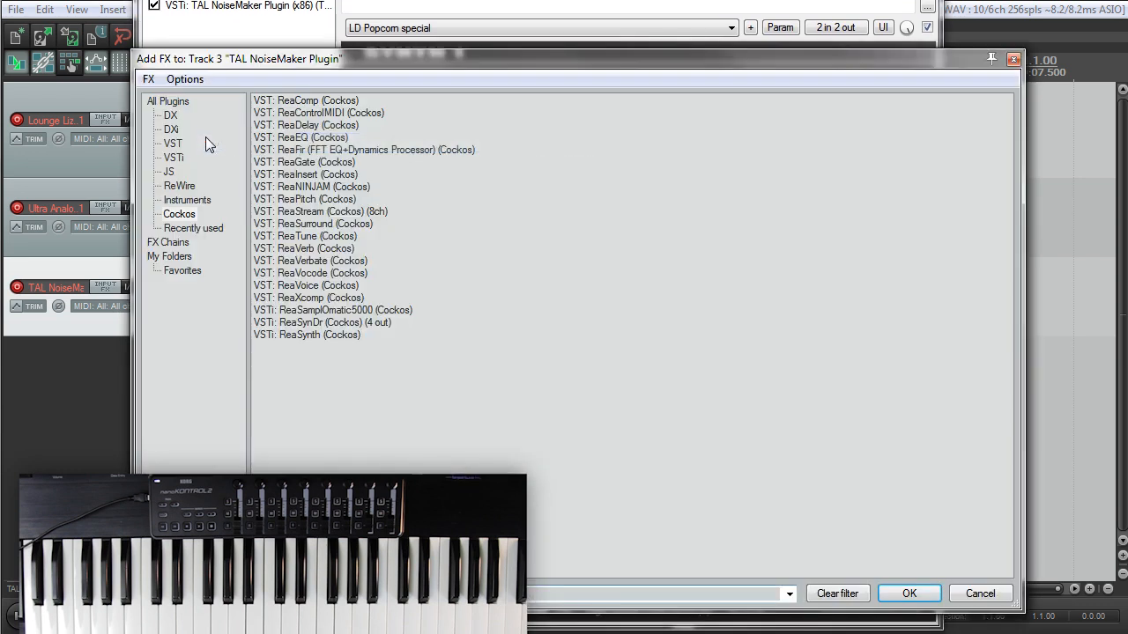
double_click(332, 127)
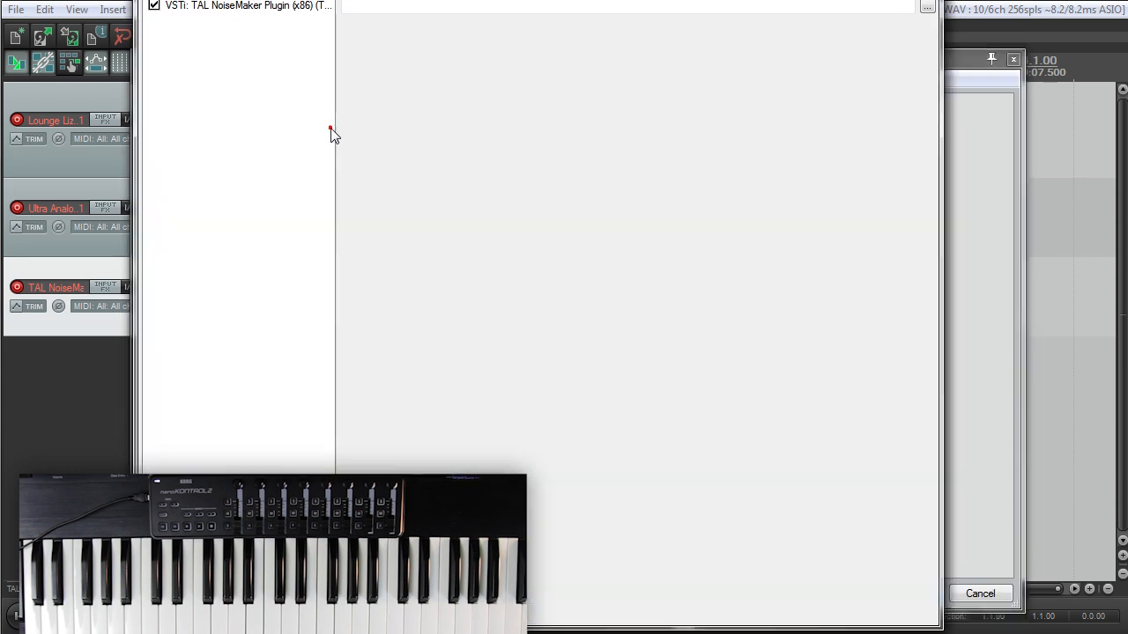
left_click_drag(360, 156, 380, 363)
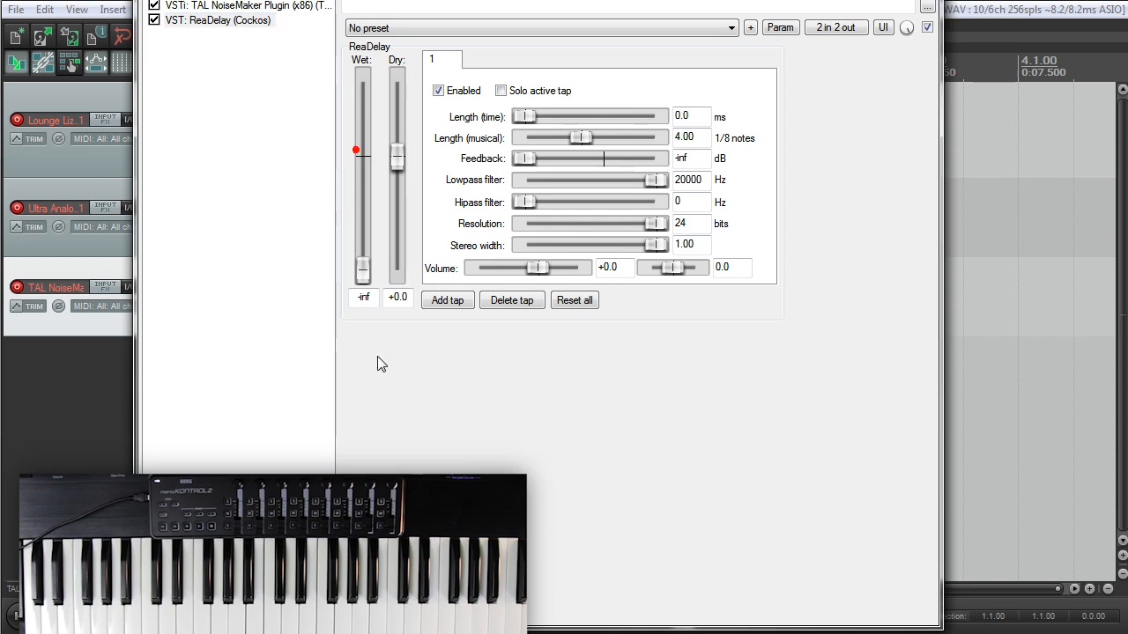
left_click_drag(401, 0, 401, 33)
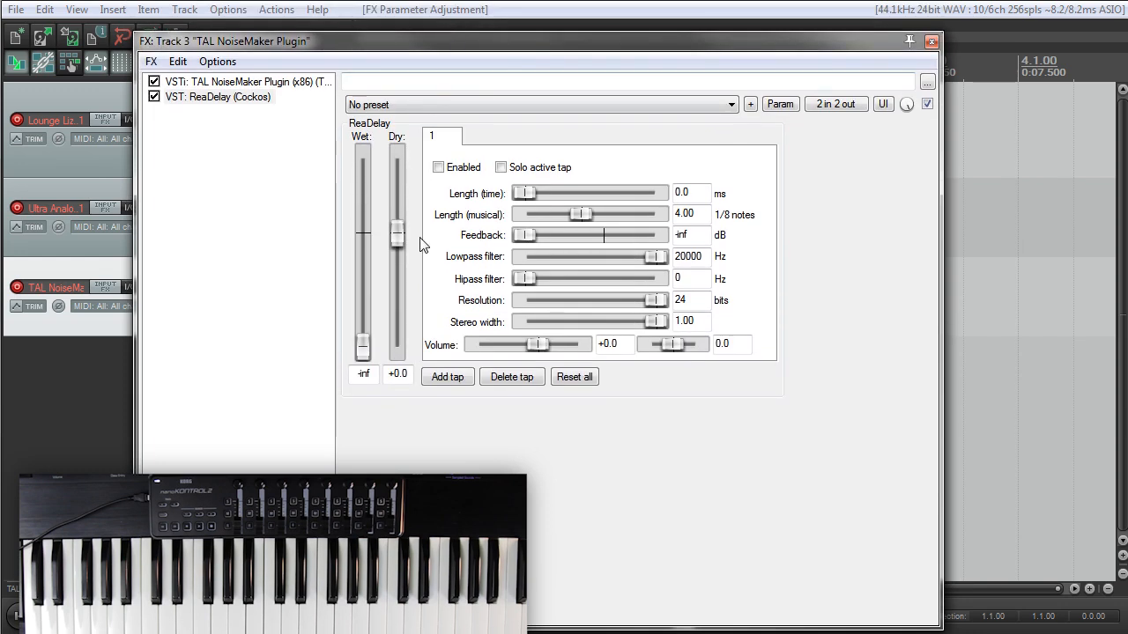
- Map ReaDelay's dry level to MIDI Chan 1 CC 22 in Absolute mode with soft takeover
left_click_drag(401, 251, 404, 236)
left_click(749, 104)
left_click(780, 104)
left_click(841, 207)
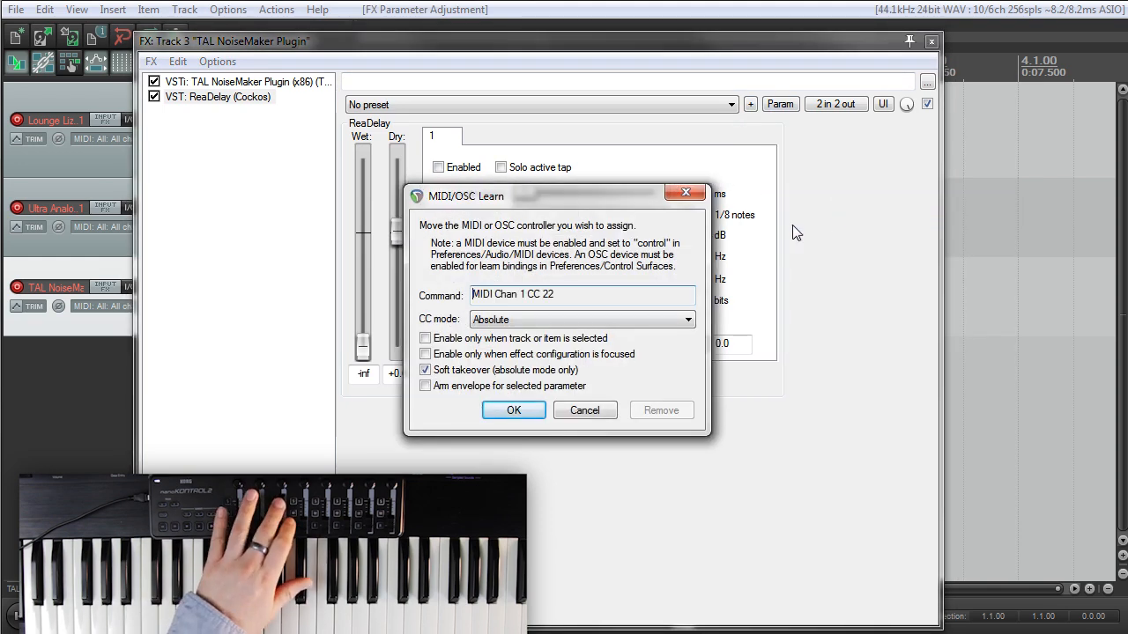
left_click(518, 410)
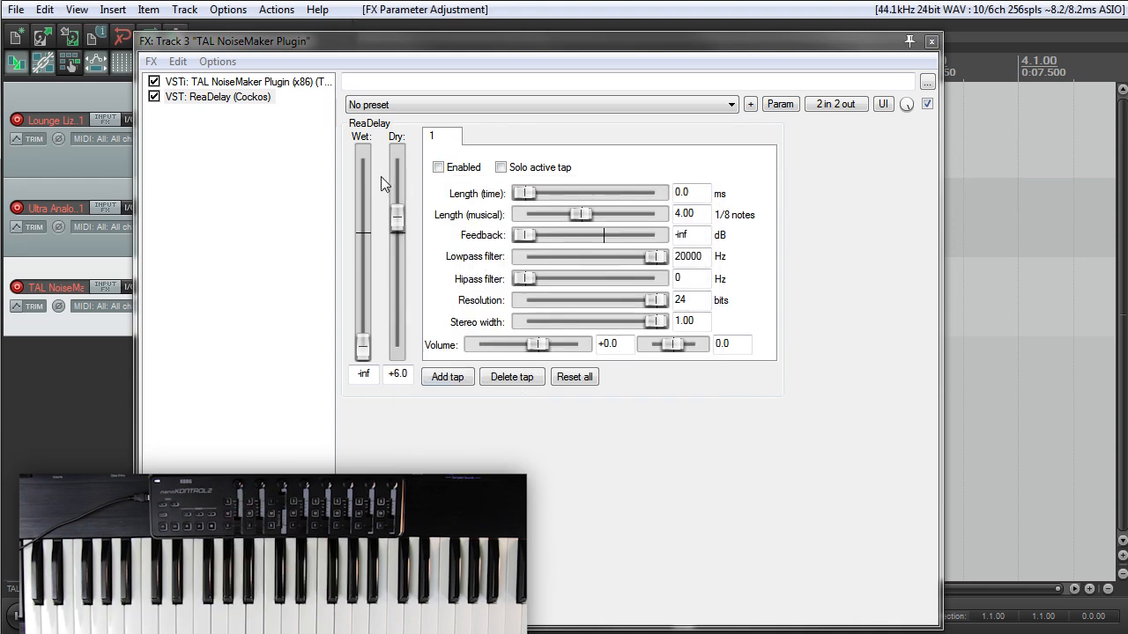
- Compare the TAL NoiseMaker volume with ReaDelay's dry level, and uncover track 3's meter to check and reset its peak
left_click(264, 82)
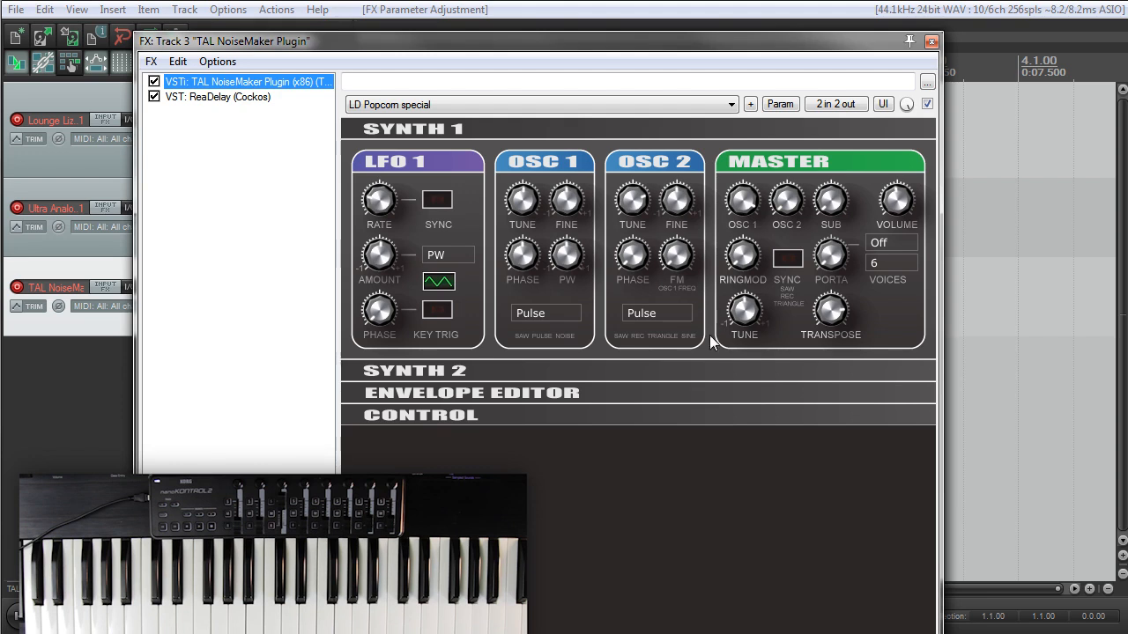
left_click_drag(900, 202, 898, 214)
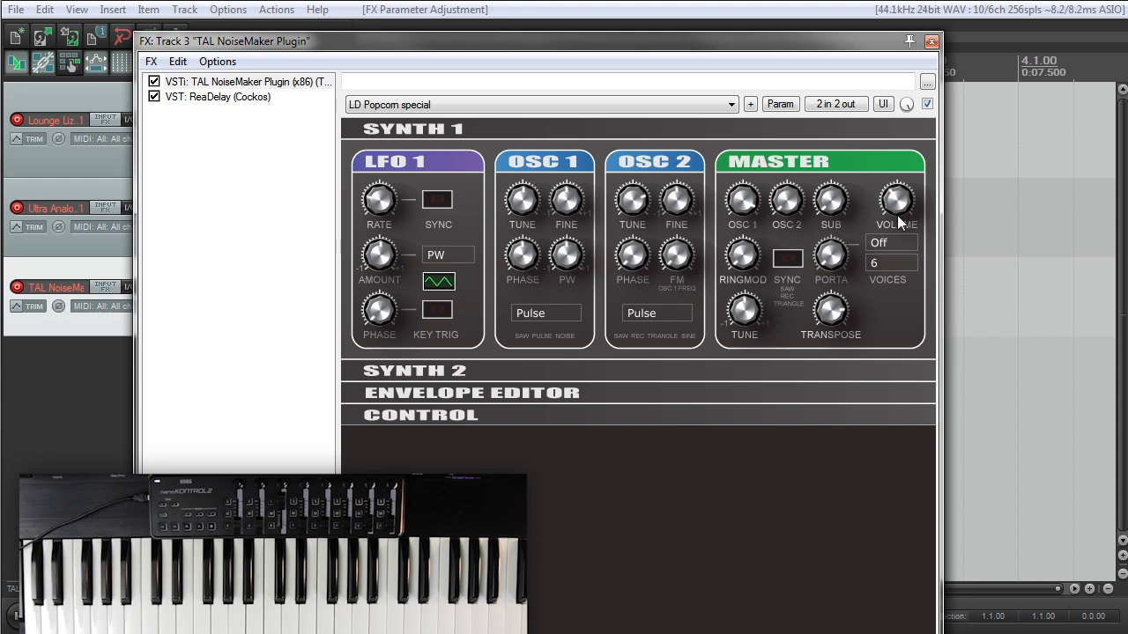
left_click(238, 99)
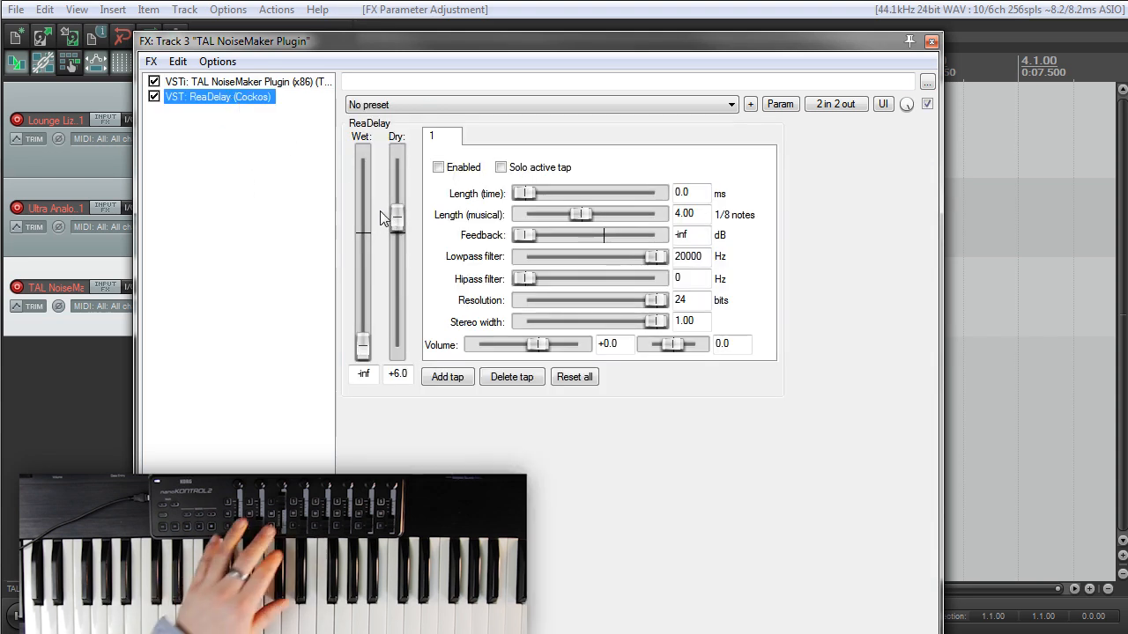
left_click_drag(436, 43, 607, 0)
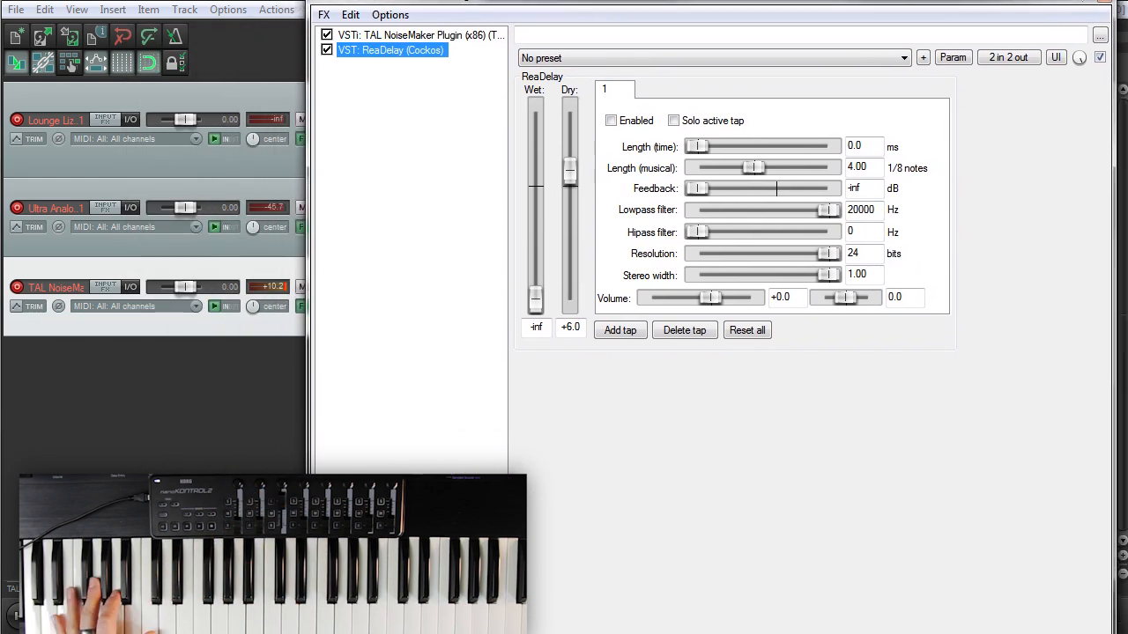
left_click(288, 292)
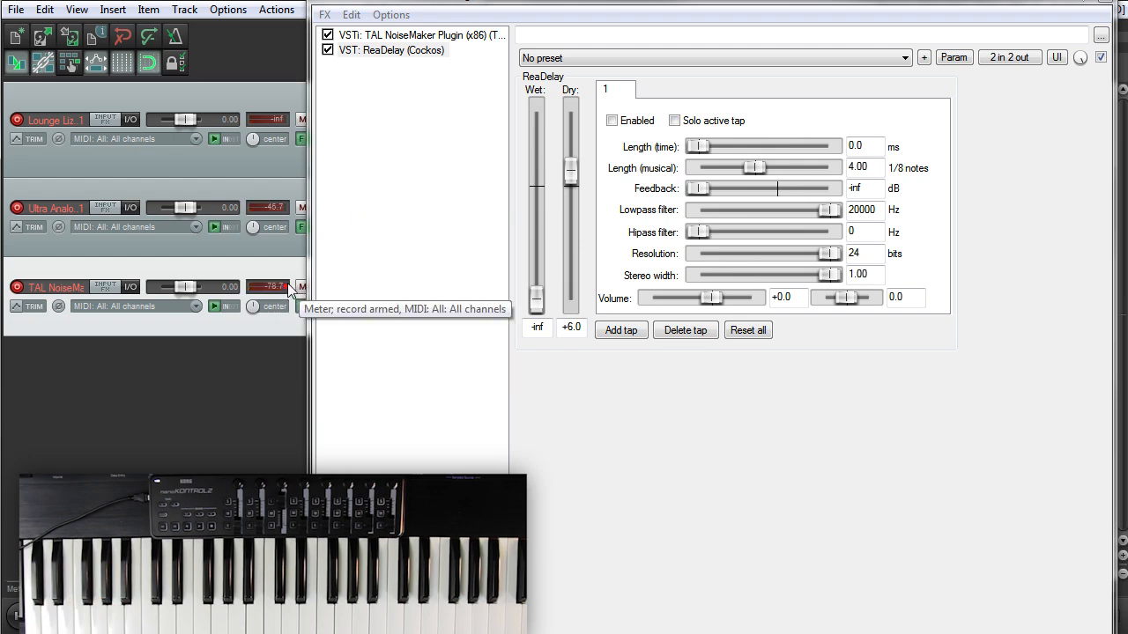
- Add ReaComp to track 3 and place it between TAL NoiseMaker and ReaDelay
double_click(392, 74)
double_click(300, 95)
left_click_drag(398, 60, 408, 51)
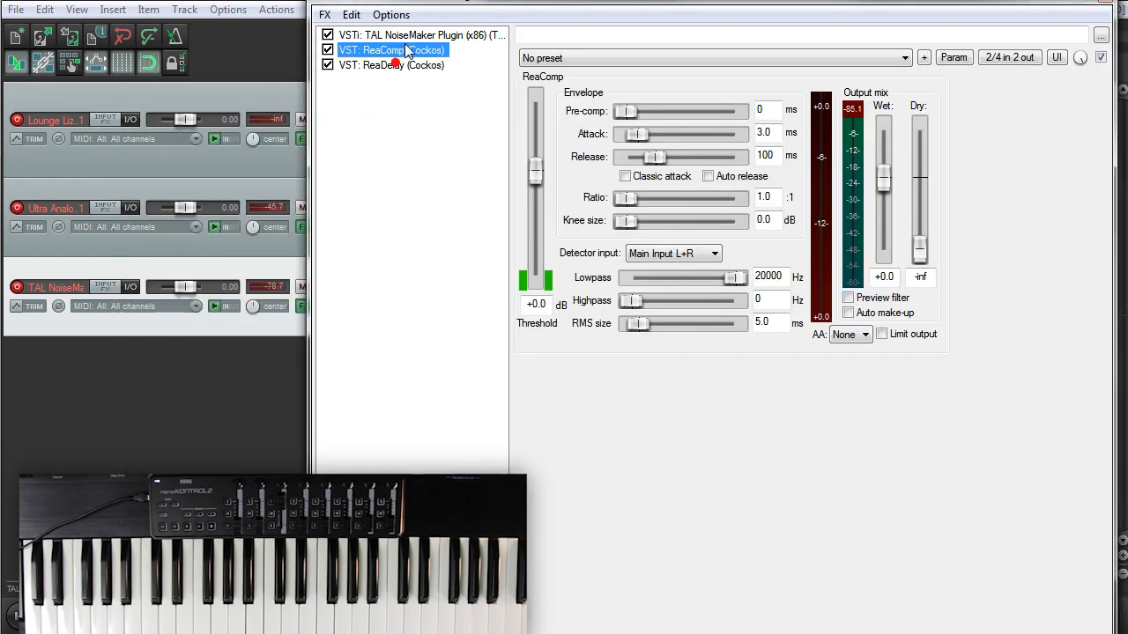
- Set ReaComp to a 1.5:1 ratio, 7.5 ms attack, 8.5 ms release and -22.3 dB threshold, and reset the track's peak meter
left_click_drag(535, 170, 535, 192)
left_click_drag(775, 197, 661, 199)
type("1.5")
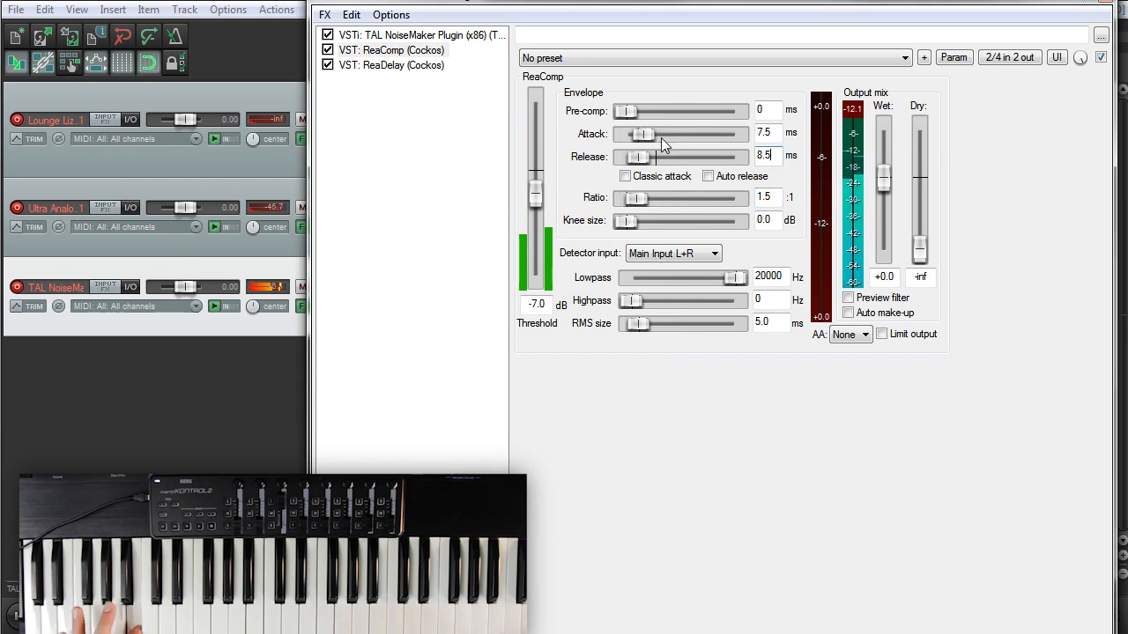
left_click_drag(538, 191, 537, 226)
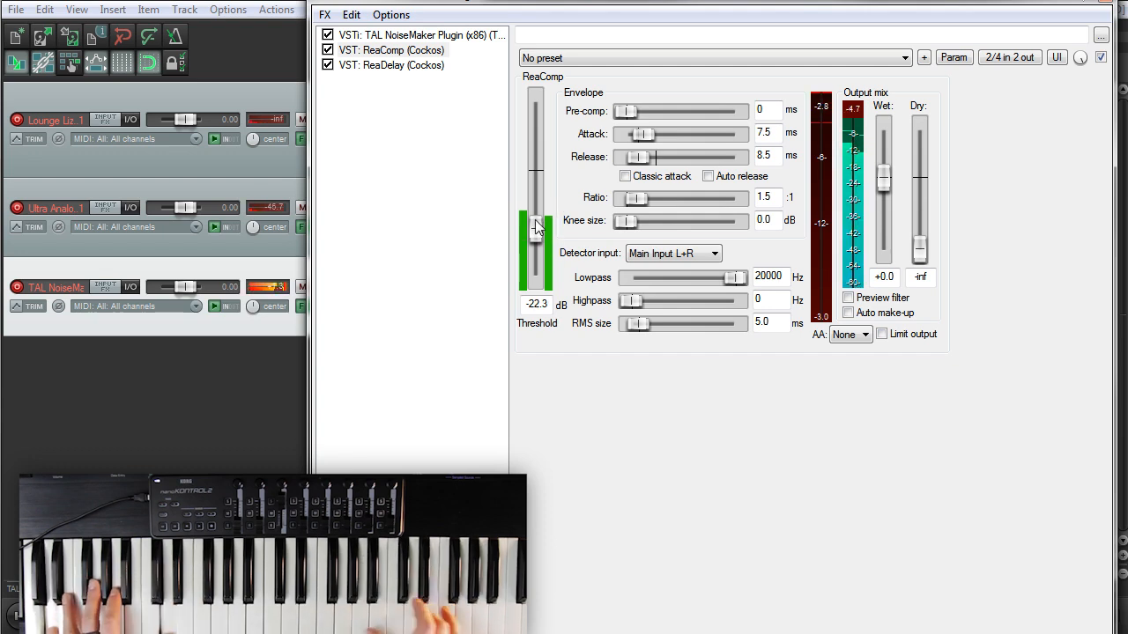
left_click(287, 289)
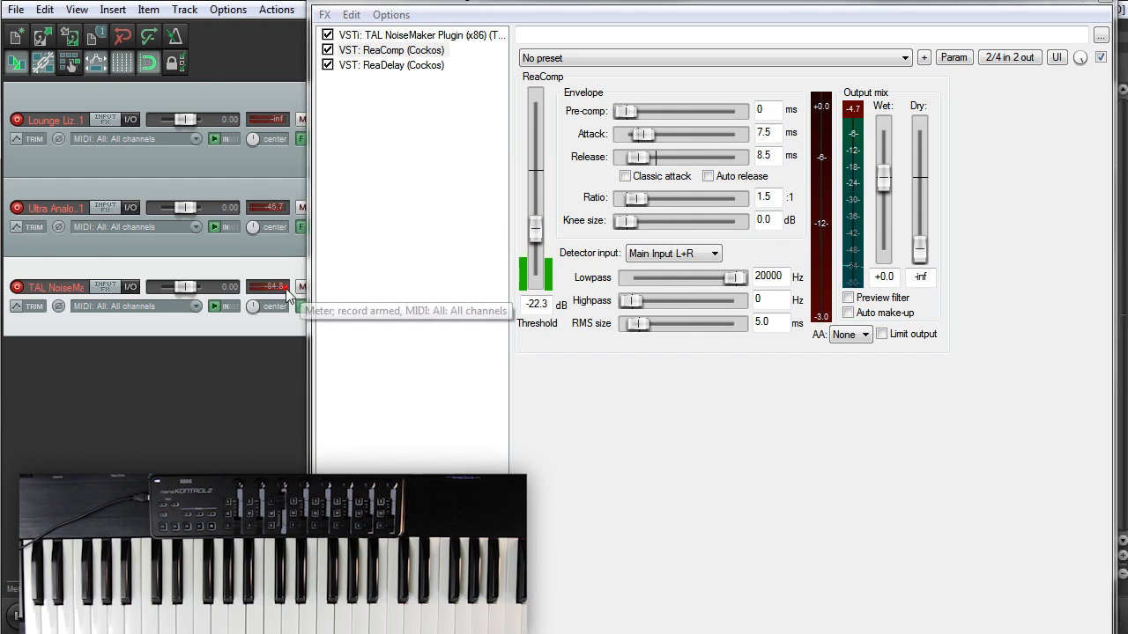
left_click(582, 387)
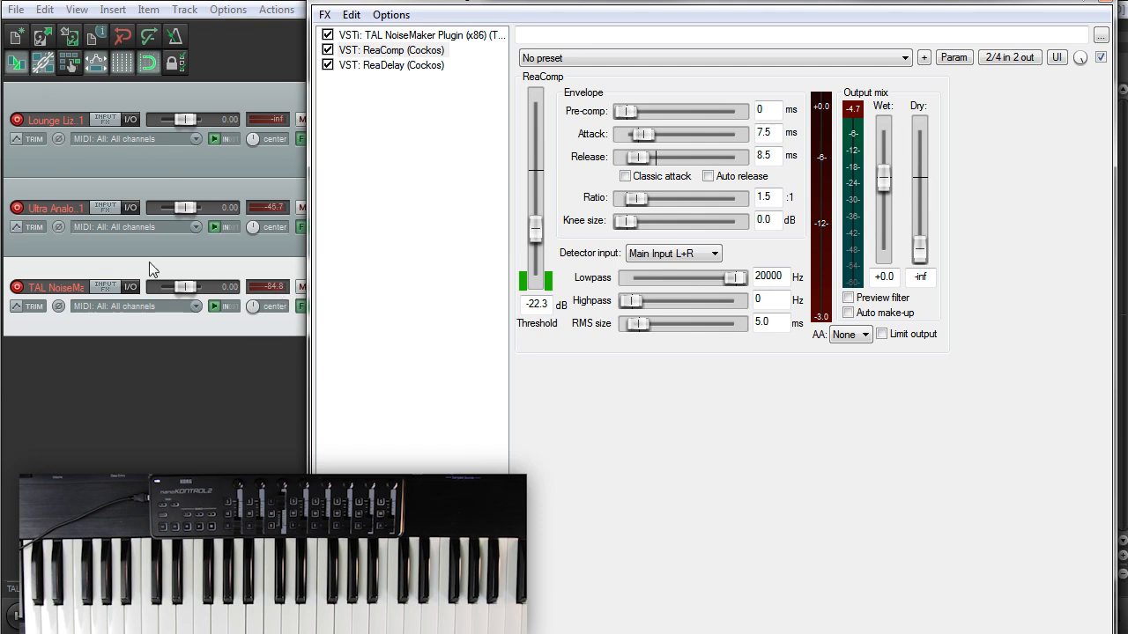
left_click(155, 252)
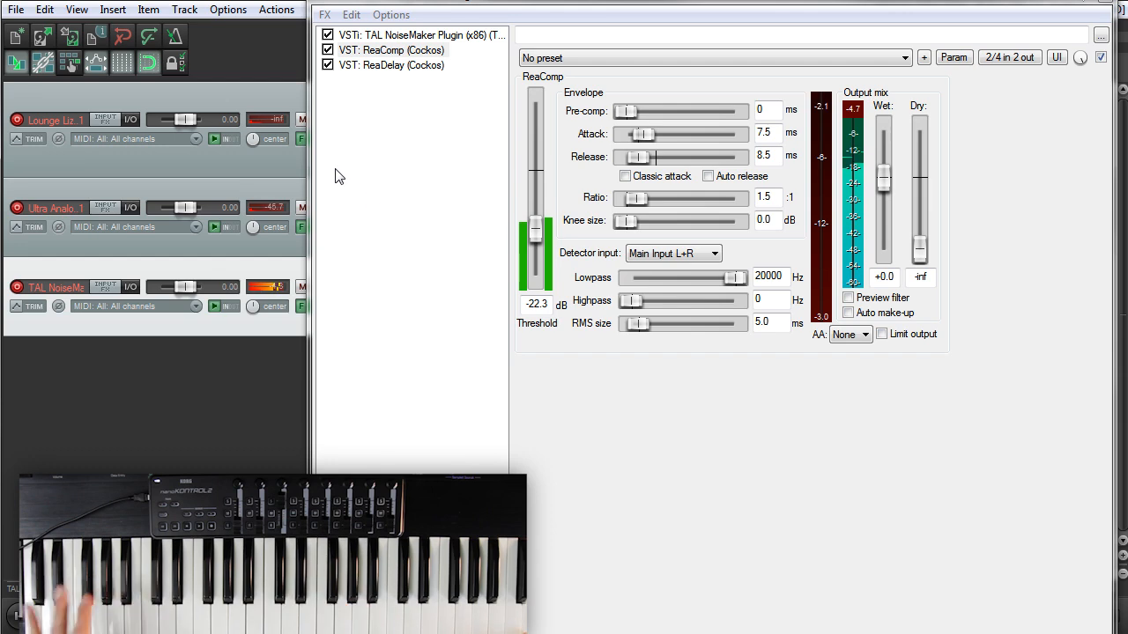
- Add a second ReaDelay to track 3 and place it before the ReaDelay that controls the track level
right_click(389, 204)
left_click(439, 216)
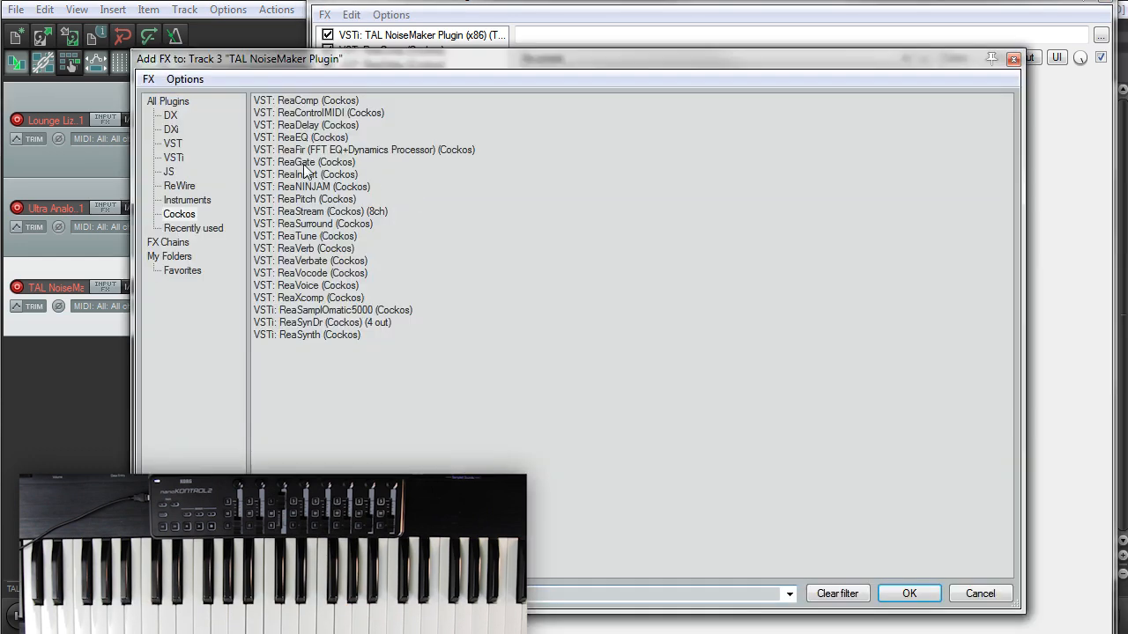
double_click(312, 130)
left_click_drag(381, 85, 379, 81)
left_click(390, 83)
- Rename the last ReaDelay instance in the chain as TRACK VOL
right_click(389, 81)
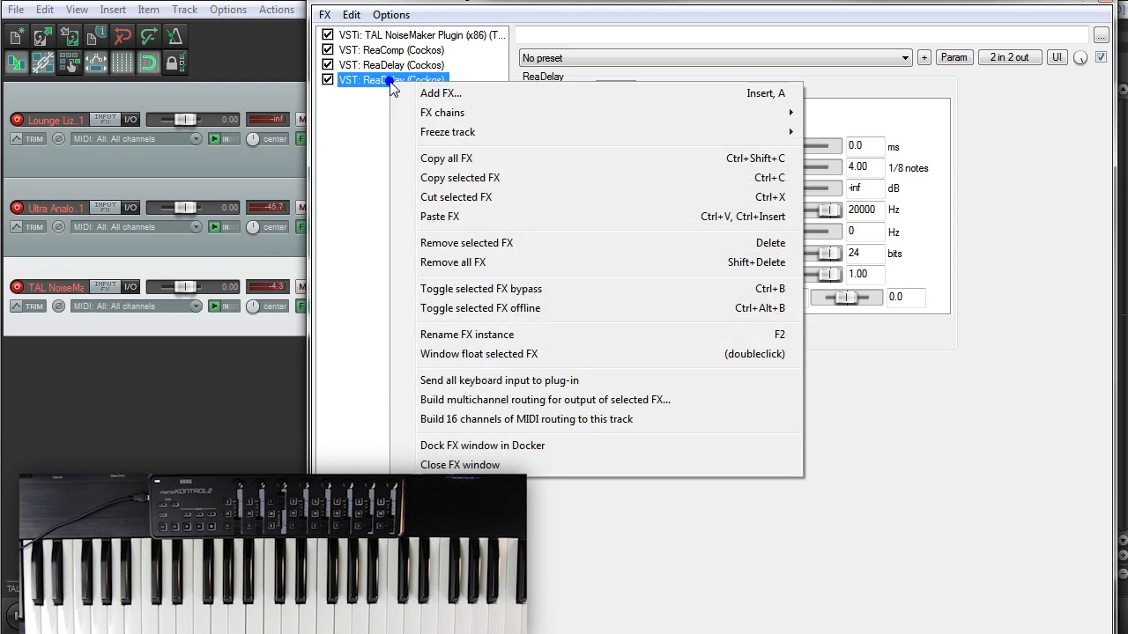
left_click(537, 340)
type("TRACK VOL")
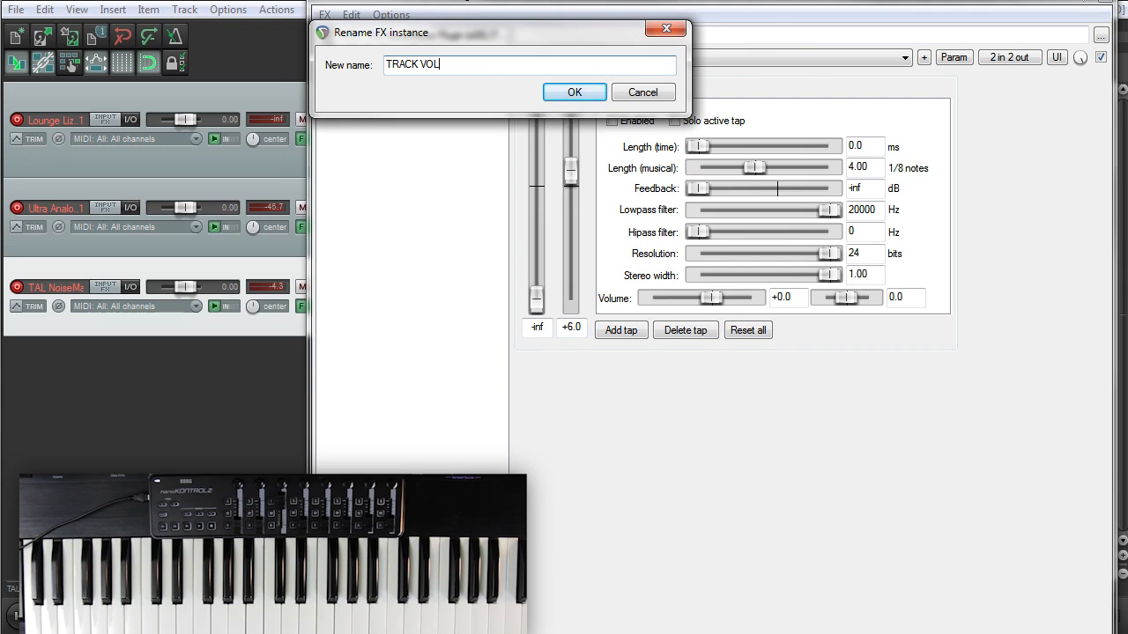
key("Return")
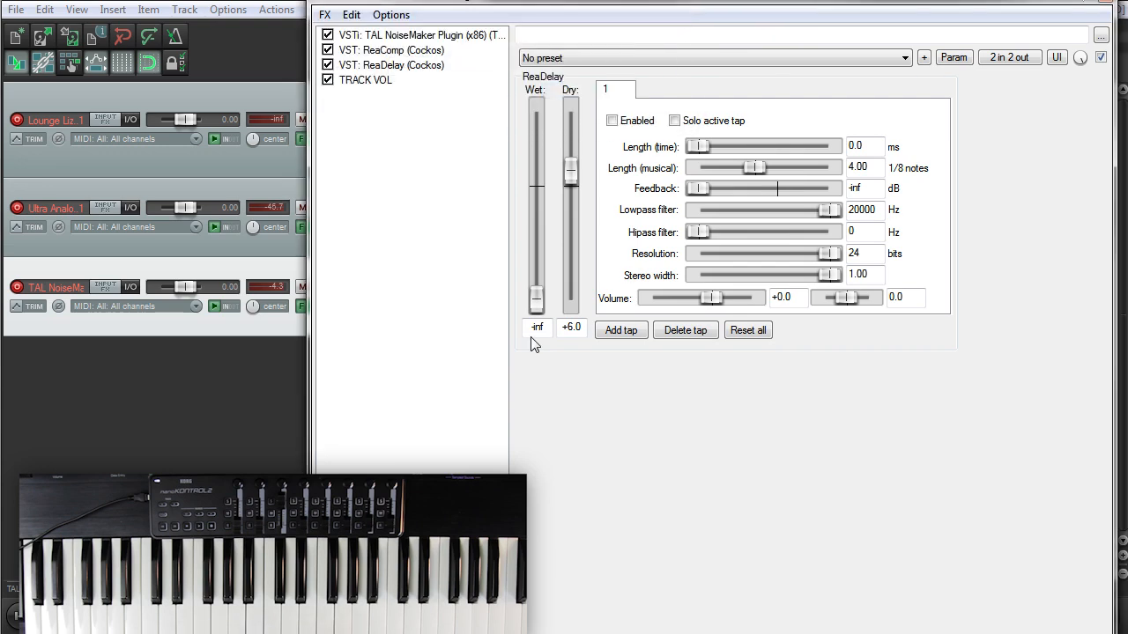
- Set the new ReaDelay's first tap to 1.5 eighth notes and add a second tap of 2 eighth notes panned to 1.0
left_click(426, 64)
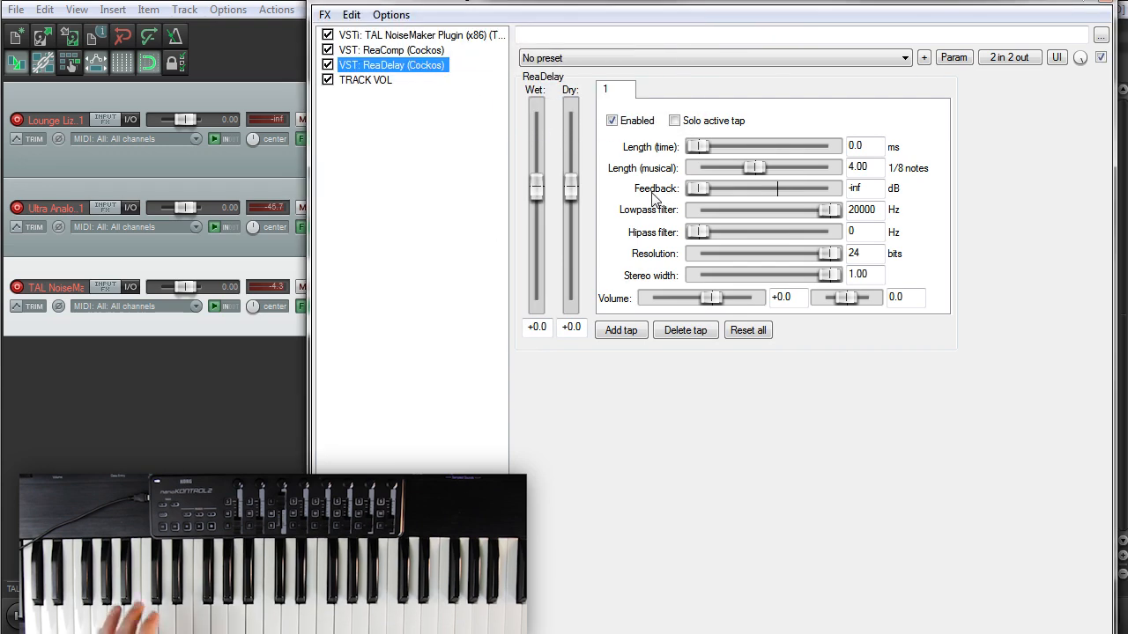
type("1.5")
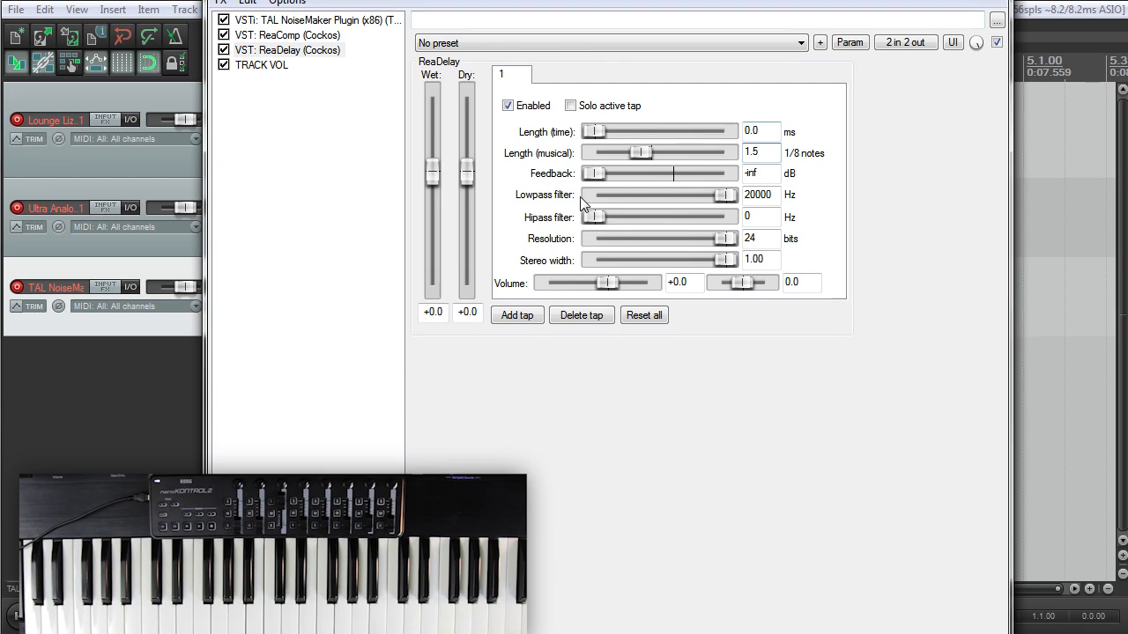
left_click(517, 316)
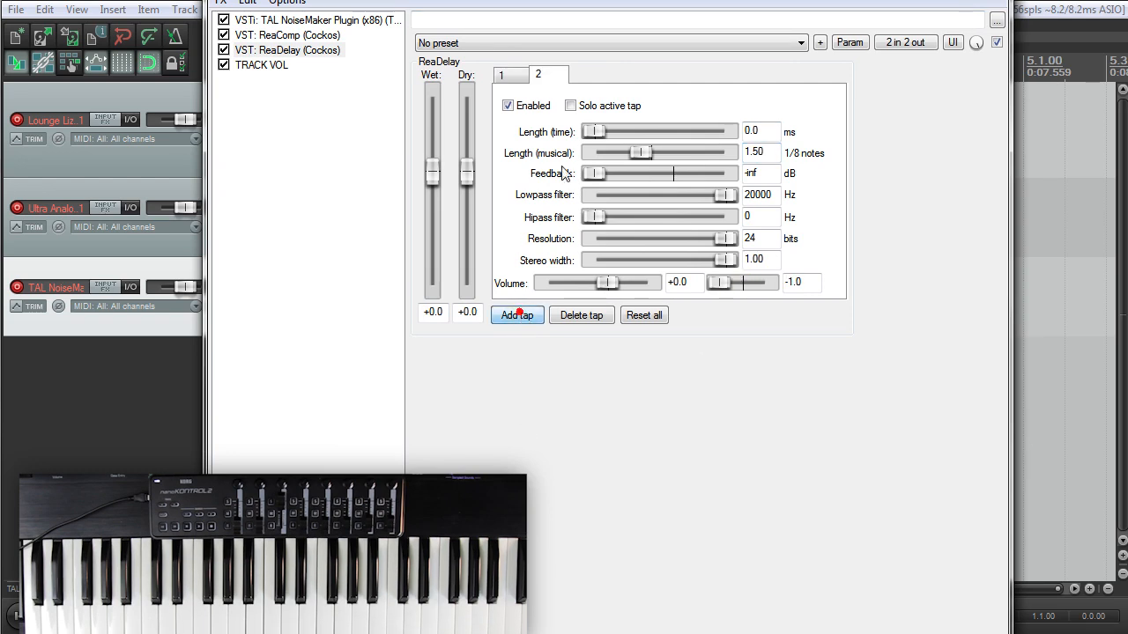
left_click_drag(728, 289, 775, 284)
double_click(760, 154)
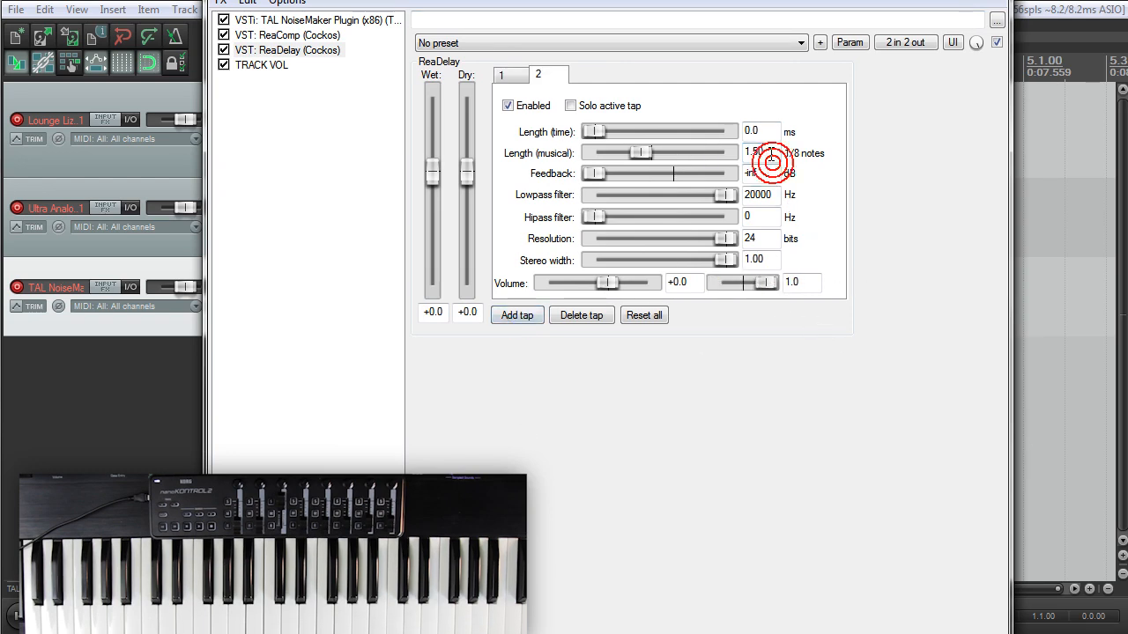
type("2")
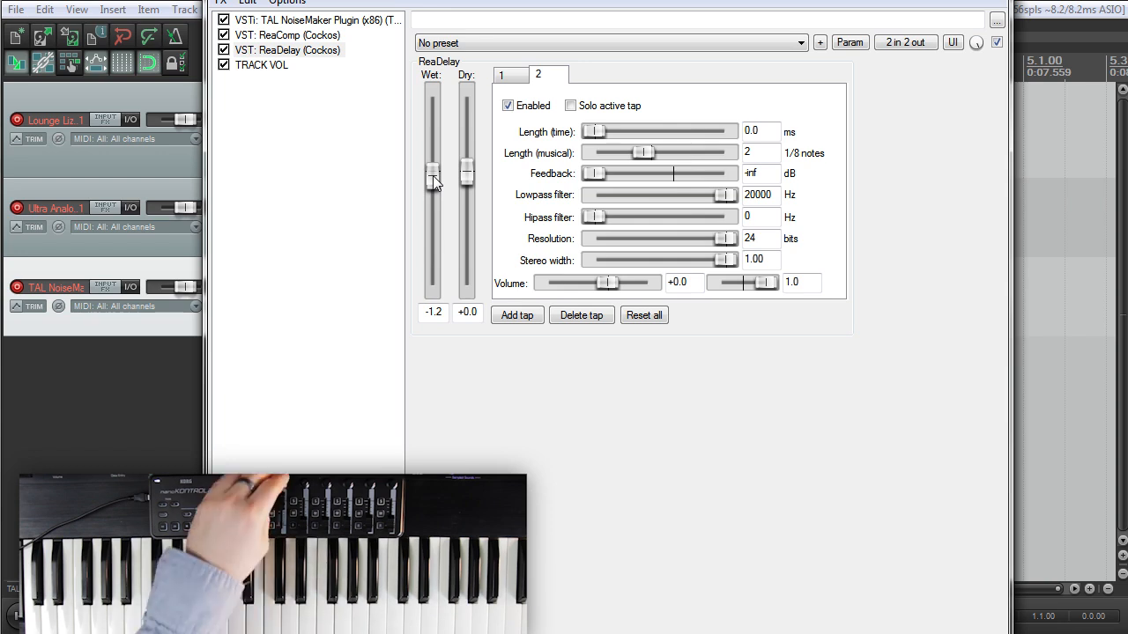
- Map the new ReaDelay's wet level to MIDI Chan 1 CC 14 in Absolute mode with soft takeover
left_click(847, 42)
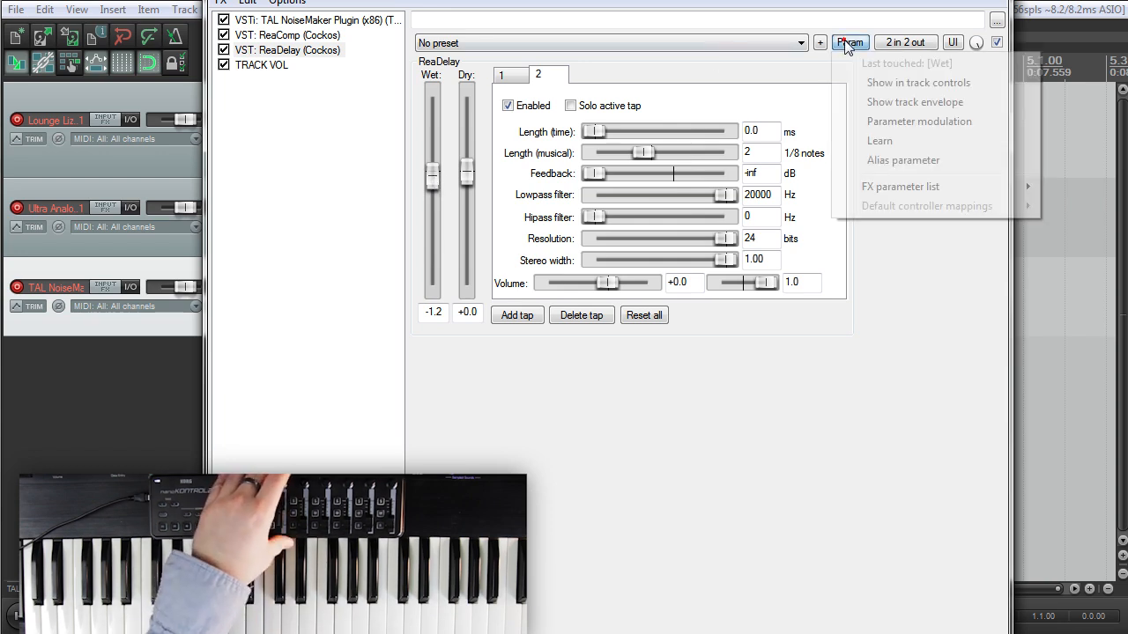
left_click(885, 141)
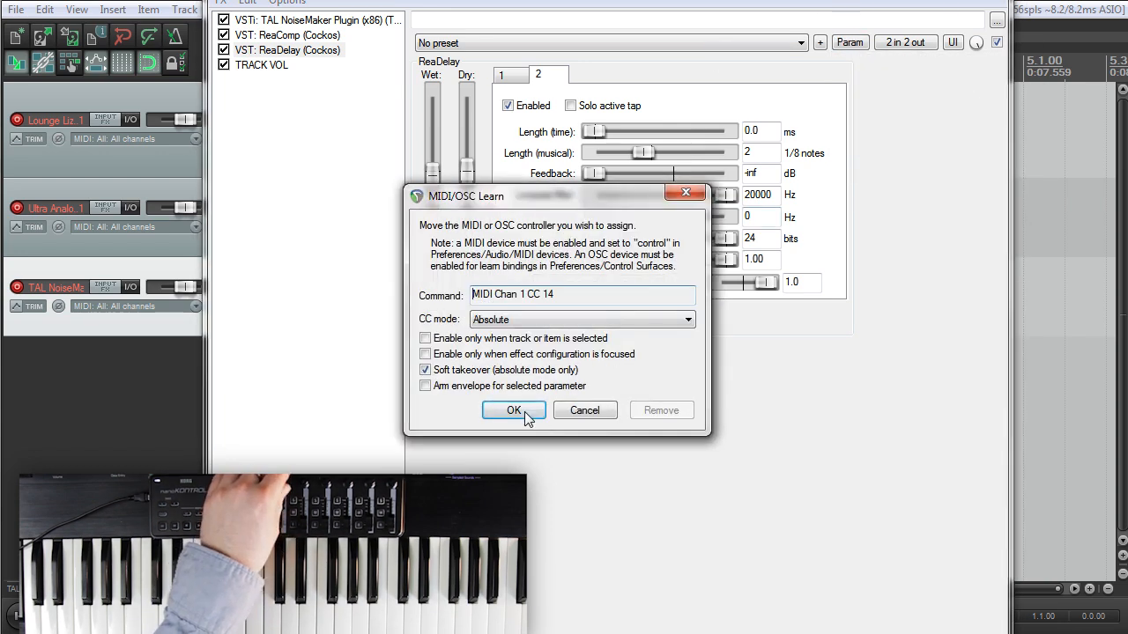
left_click(514, 411)
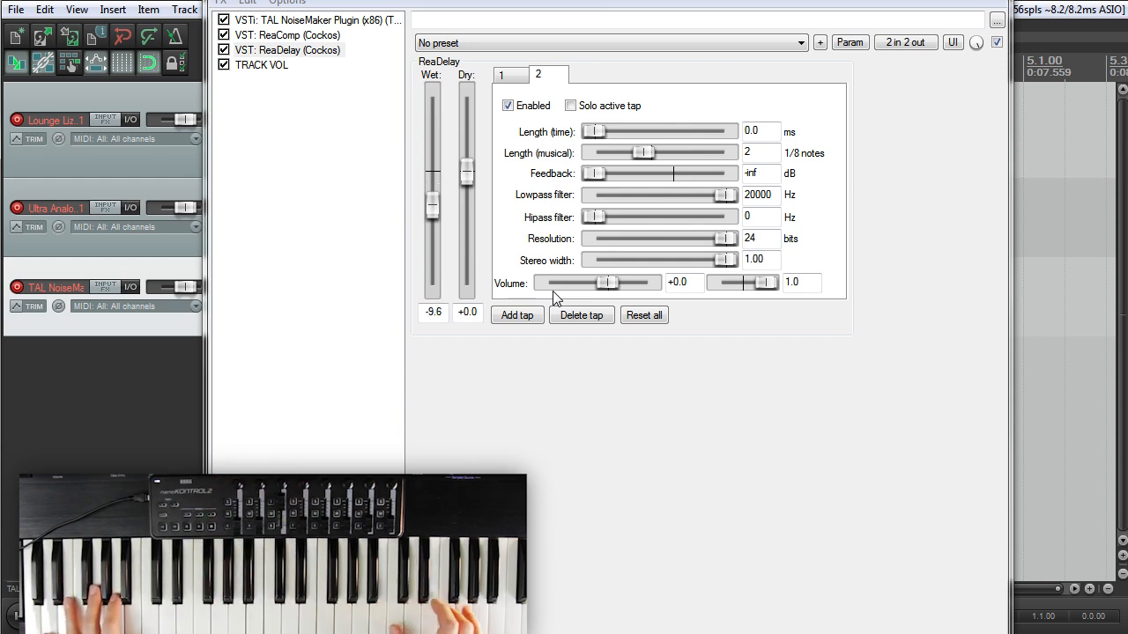
- Search the VST plug-ins for "verb" and add TAL Reverb II to the end of track 3's FX chain
right_click(282, 226)
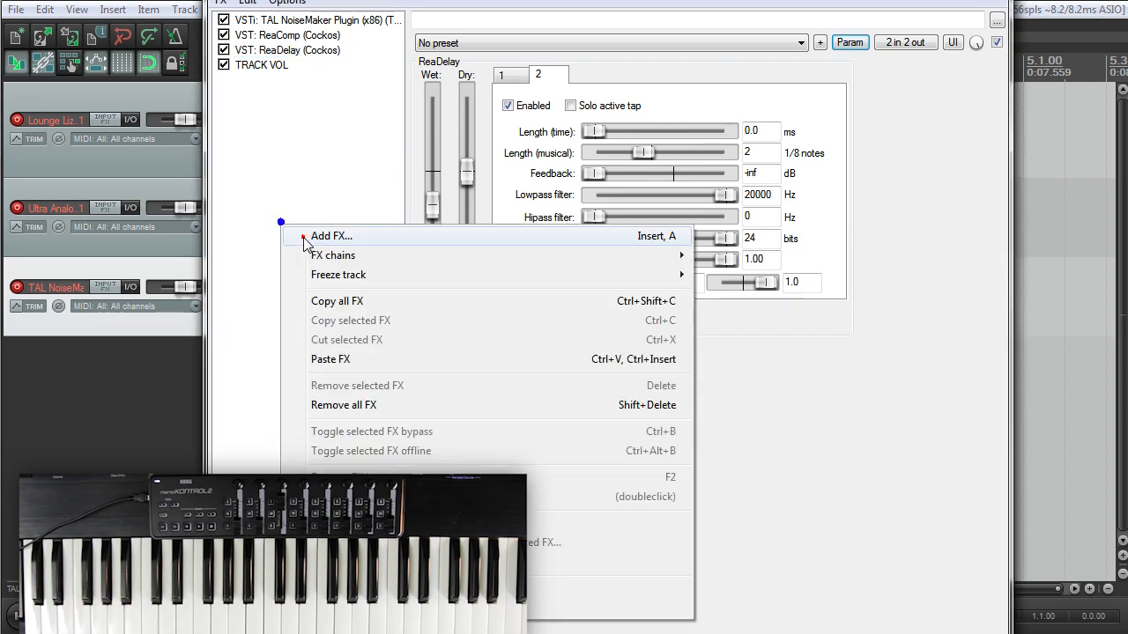
left_click(306, 238)
left_click(172, 145)
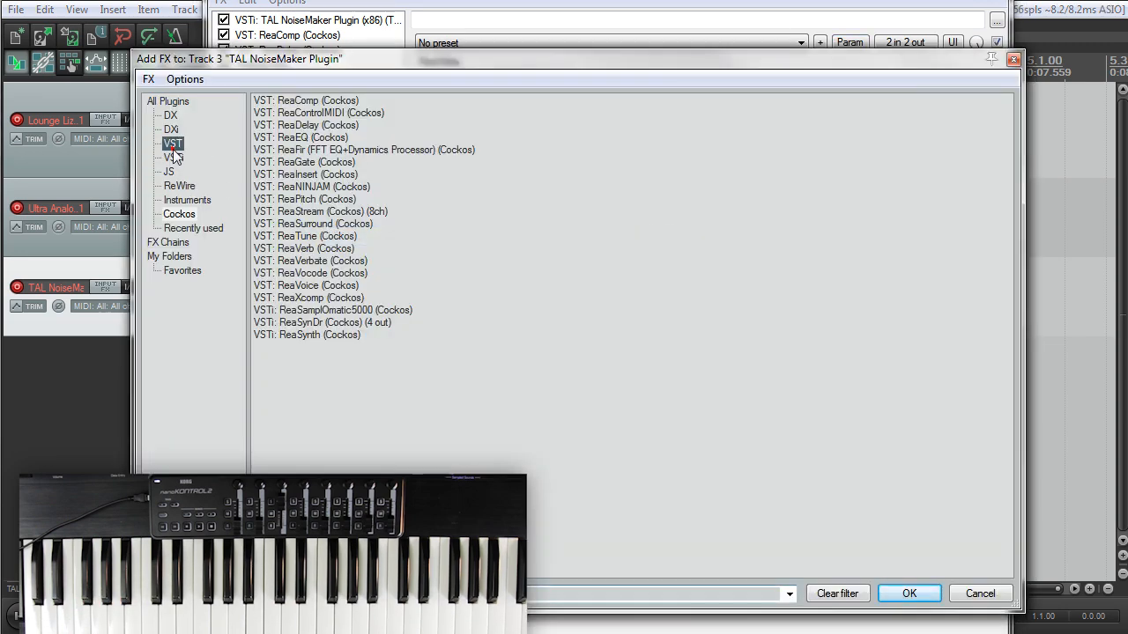
type("verb")
double_click(370, 174)
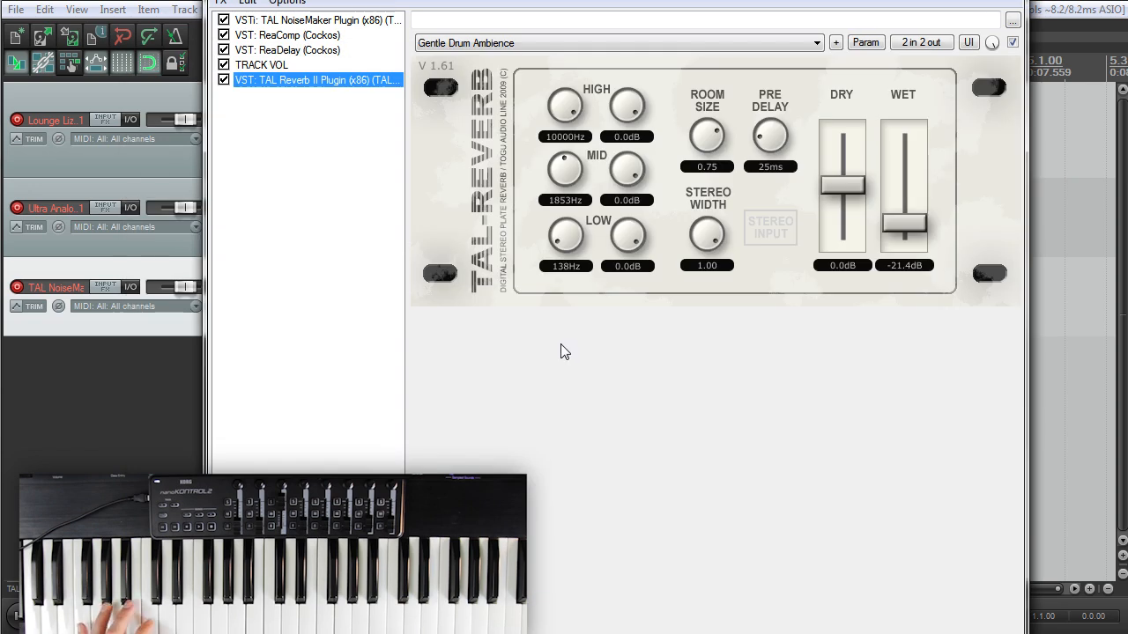
- Raise TAL Reverb II's wet level to about -6.7 dB and load the 80's Plate preset
left_click_drag(924, 228, 908, 177)
left_click(496, 44)
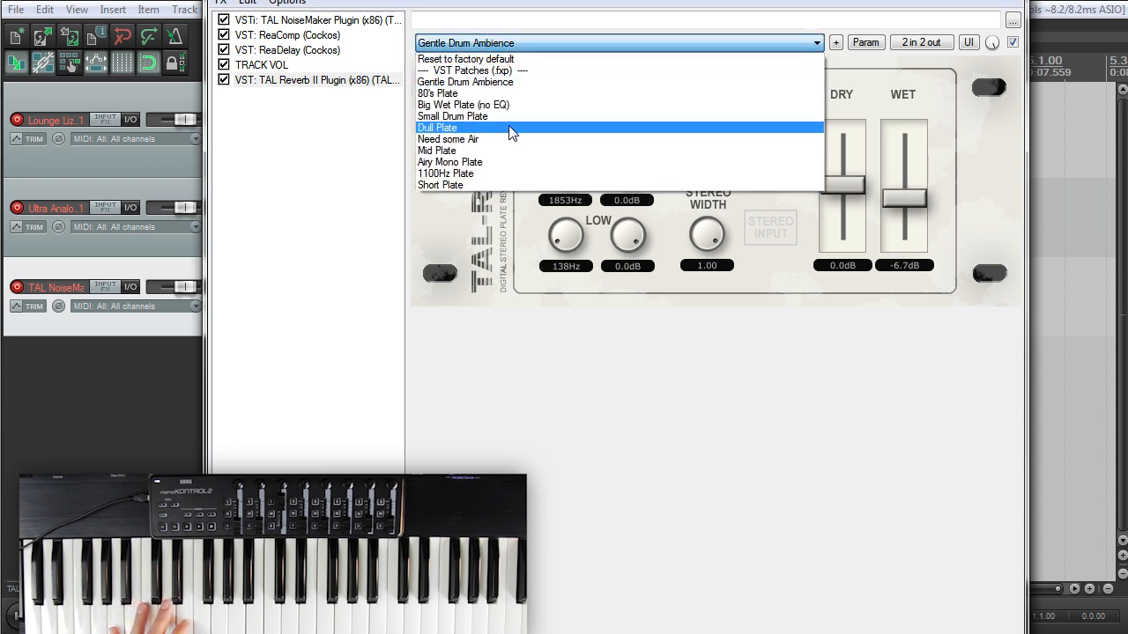
left_click(511, 93)
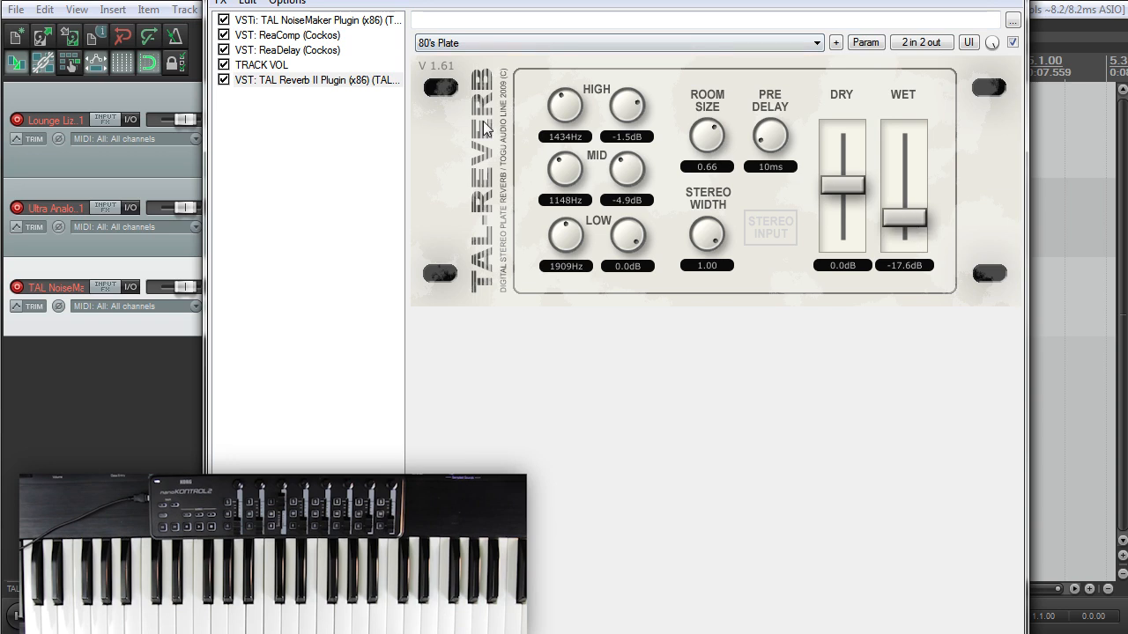
- Assign a MIDI controller to TAL Reverb II's wet parameter in Absolute mode with soft takeover, and raise the wet level to about -1.9 dB
left_click(865, 42)
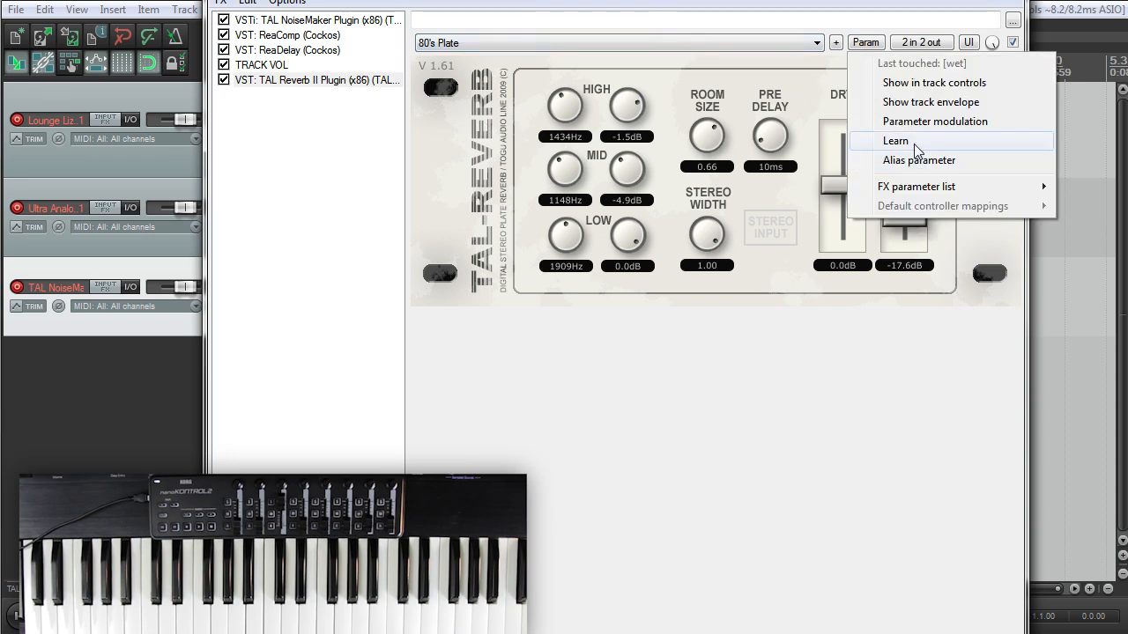
mouse_move(937, 198)
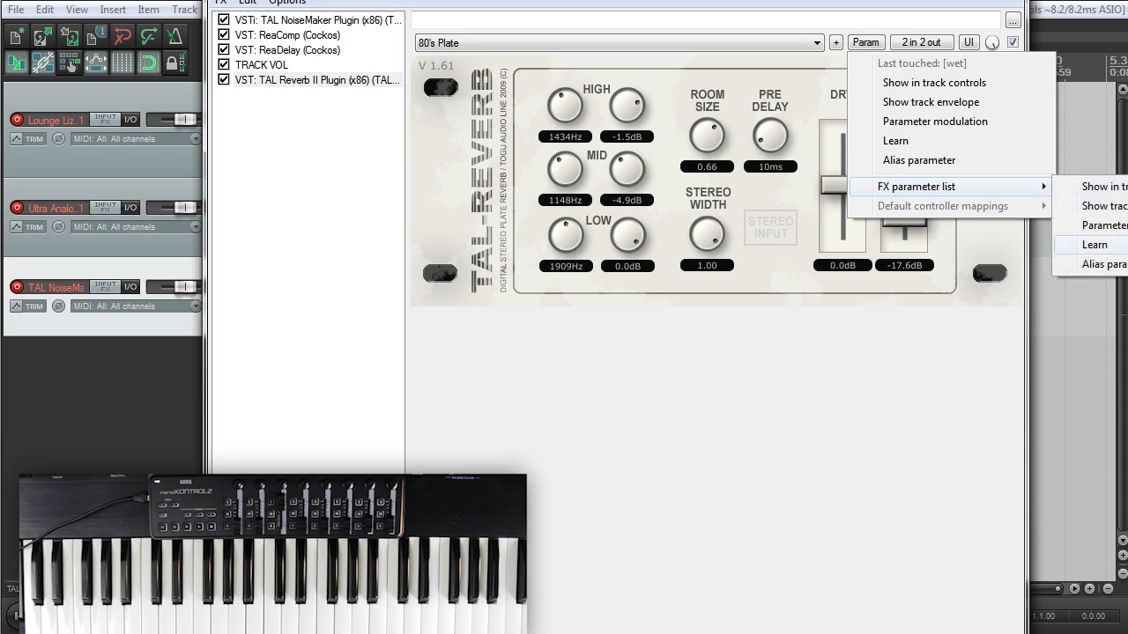
left_click(1094, 244)
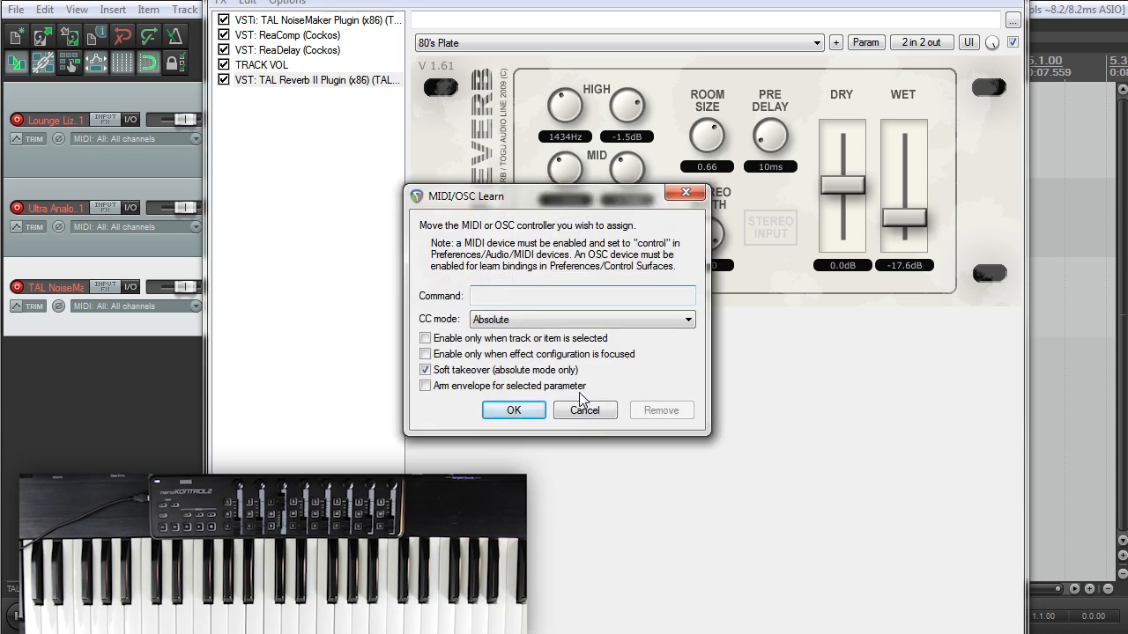
left_click(514, 411)
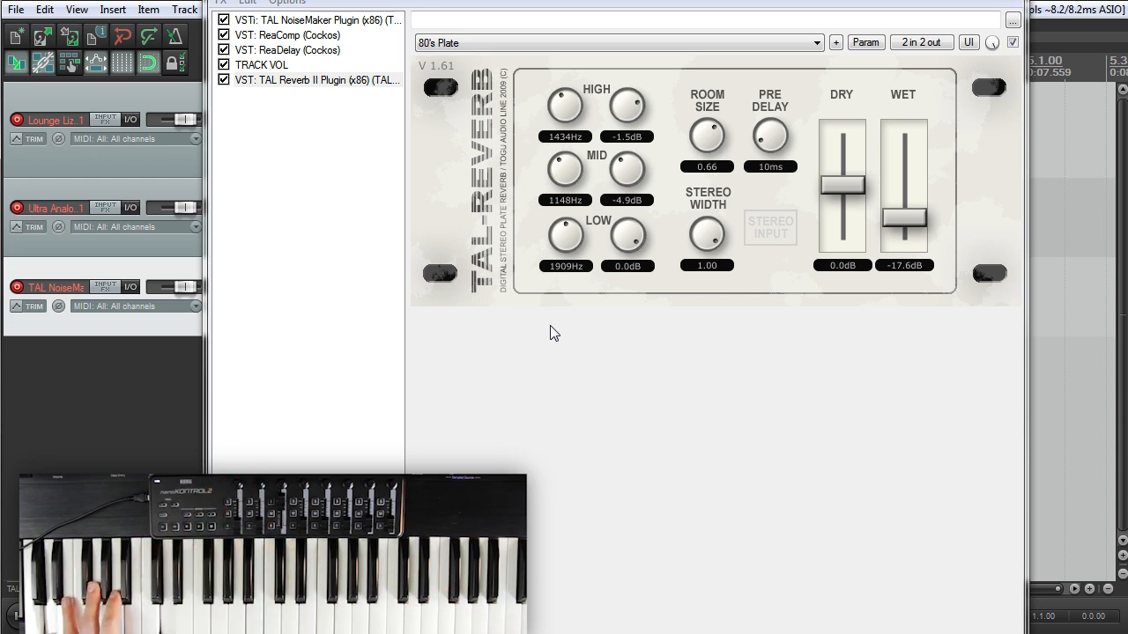
left_click_drag(904, 218, 917, 187)
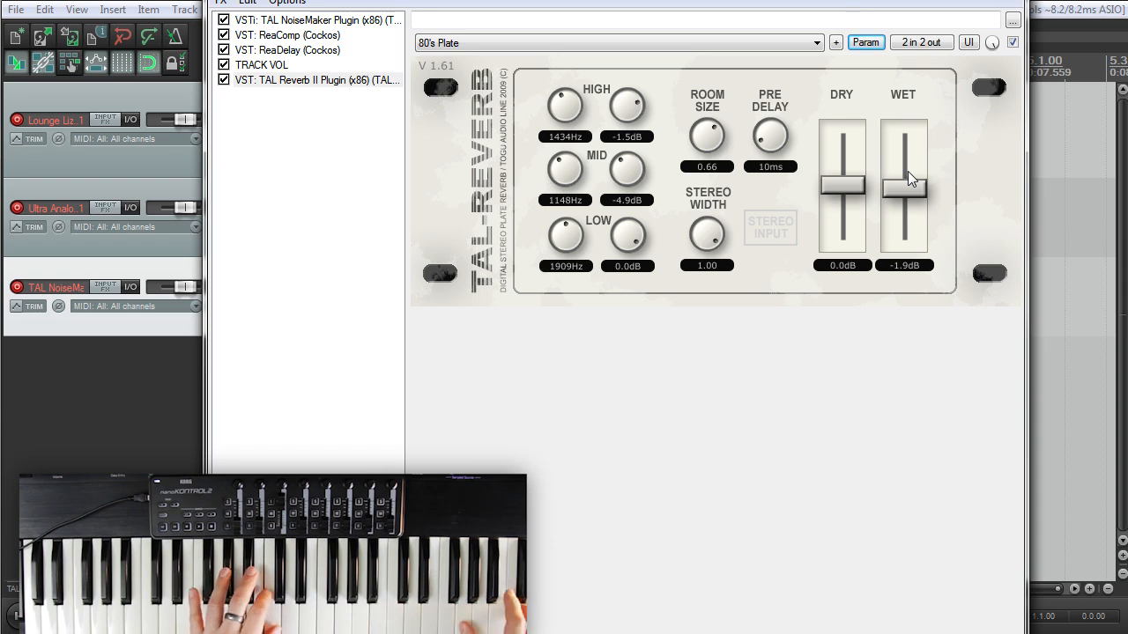
left_click(1007, 0)
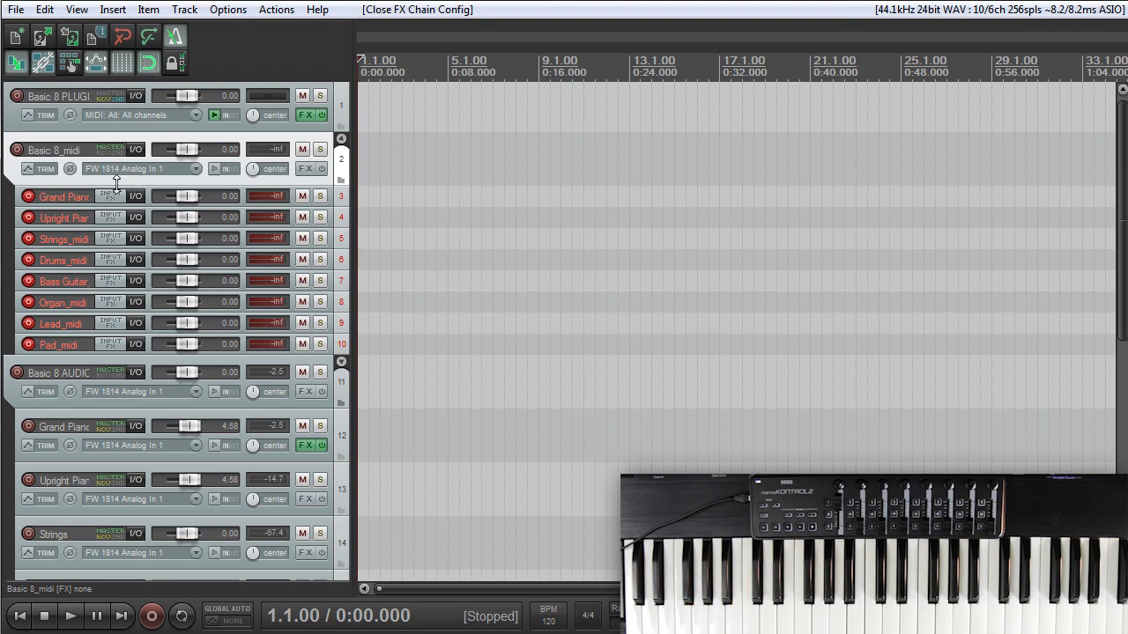
- Open the FX chain of the Basic 8 PLUGIN track and look through the instruments loaded in Kontakt's multi rack
left_click(307, 116)
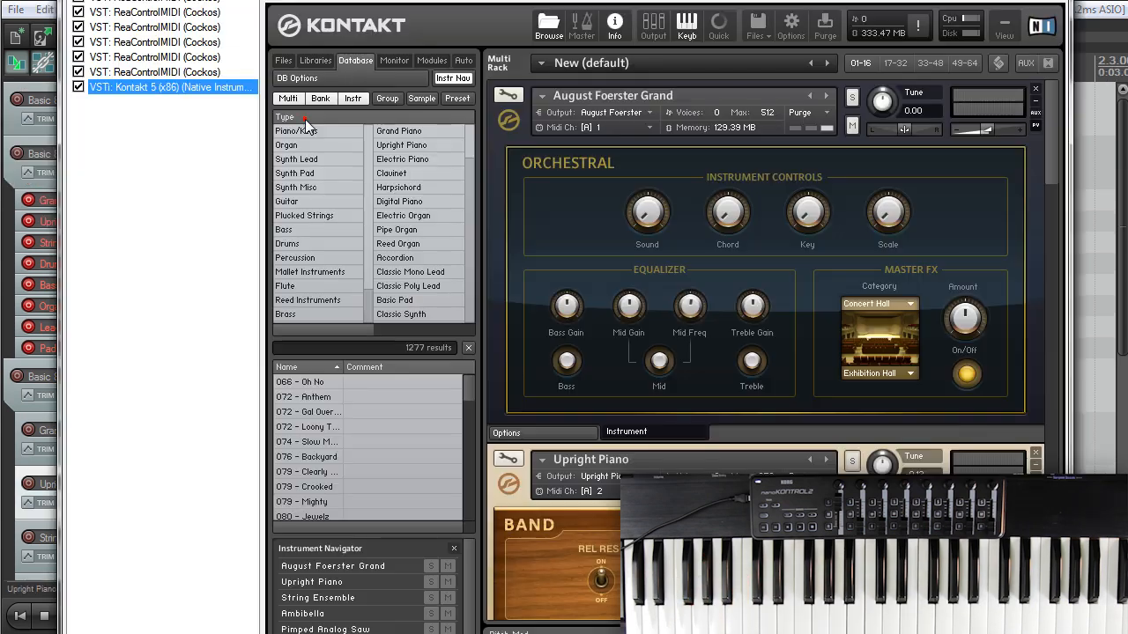
left_click_drag(349, 0, 332, 96)
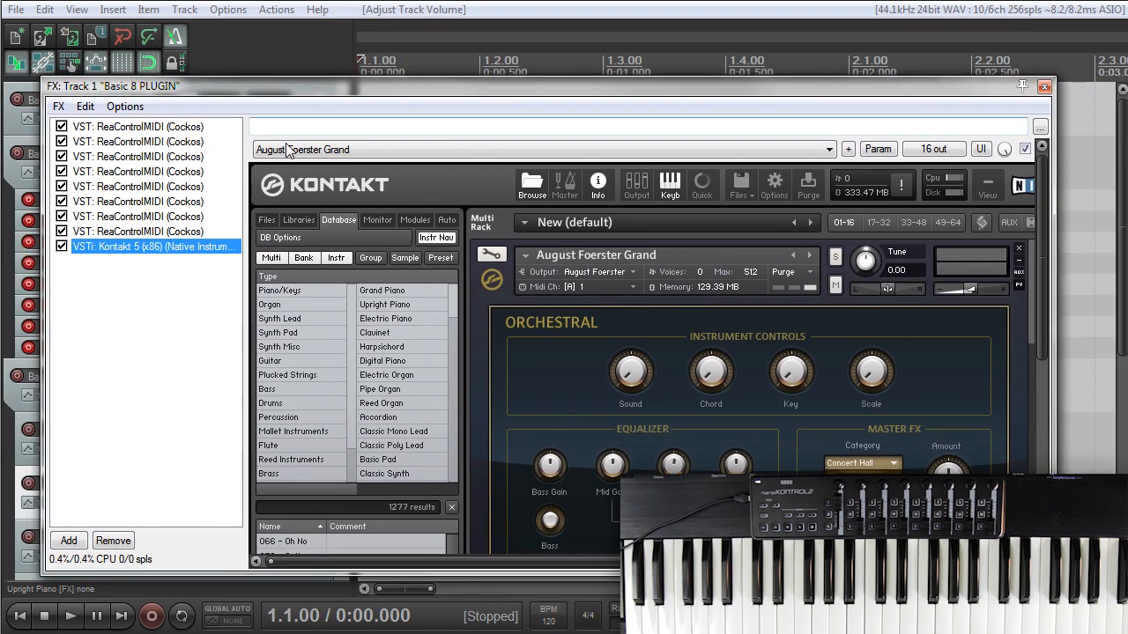
left_click_drag(243, 147, 218, 147)
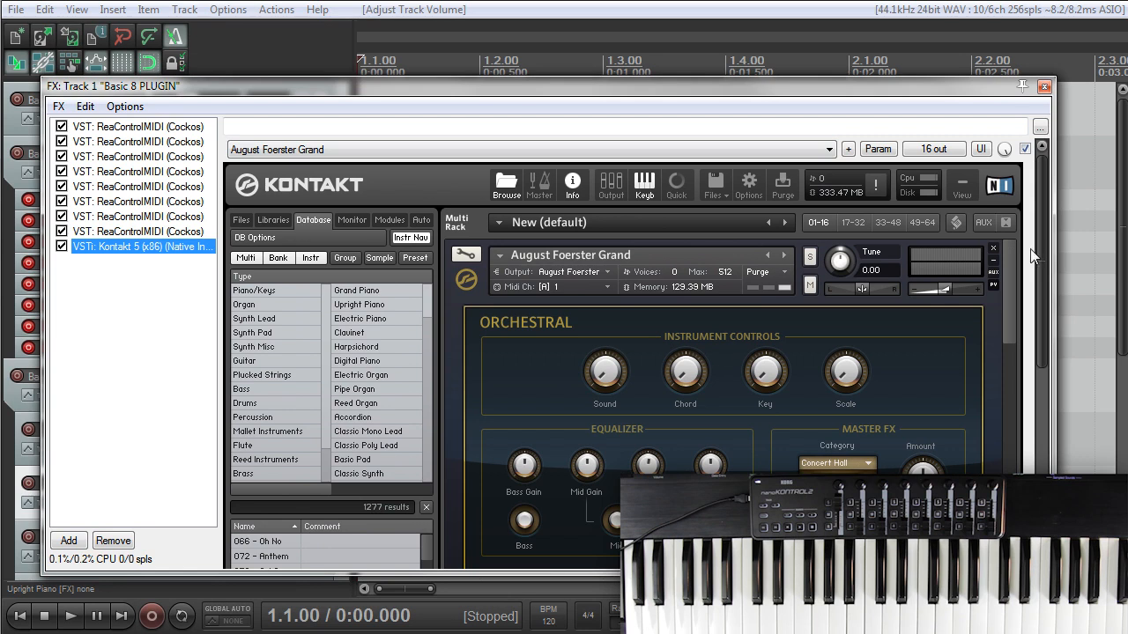
mouse_move(1038, 231)
left_mouse_down()
mouse_move(1041, 358)
mouse_move(1041, 220)
left_mouse_up()
mouse_move(1041, 213)
left_mouse_down()
mouse_move(1050, 427)
mouse_move(1050, 202)
left_mouse_up()
left_click_drag(264, 91, 283, 72)
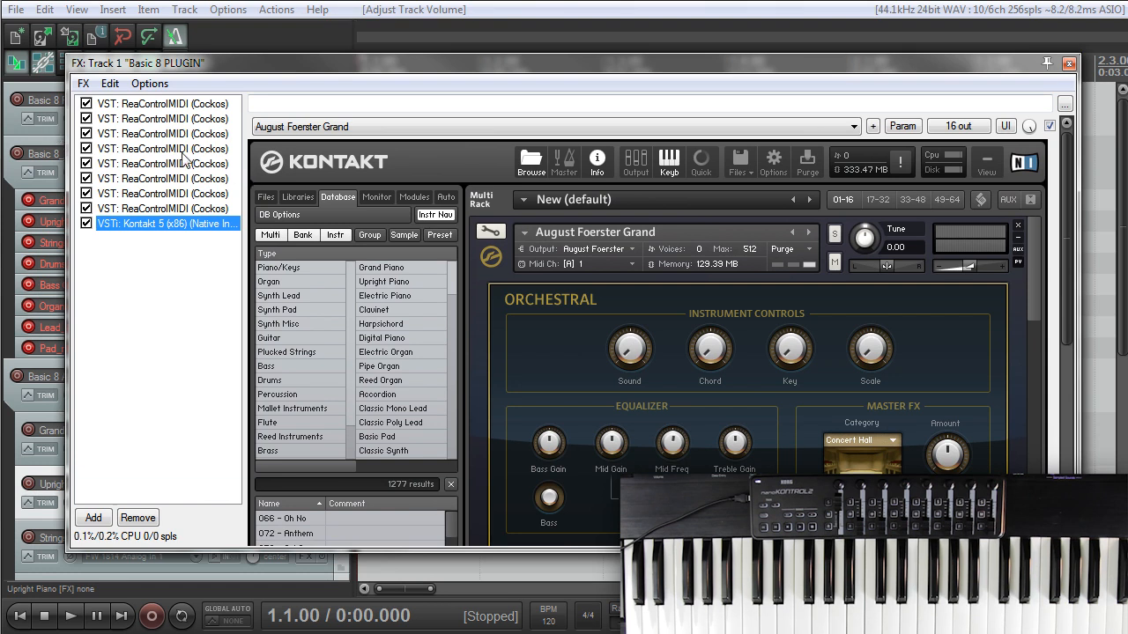
left_click(194, 104)
left_click_drag(1014, 66, 1061, 63)
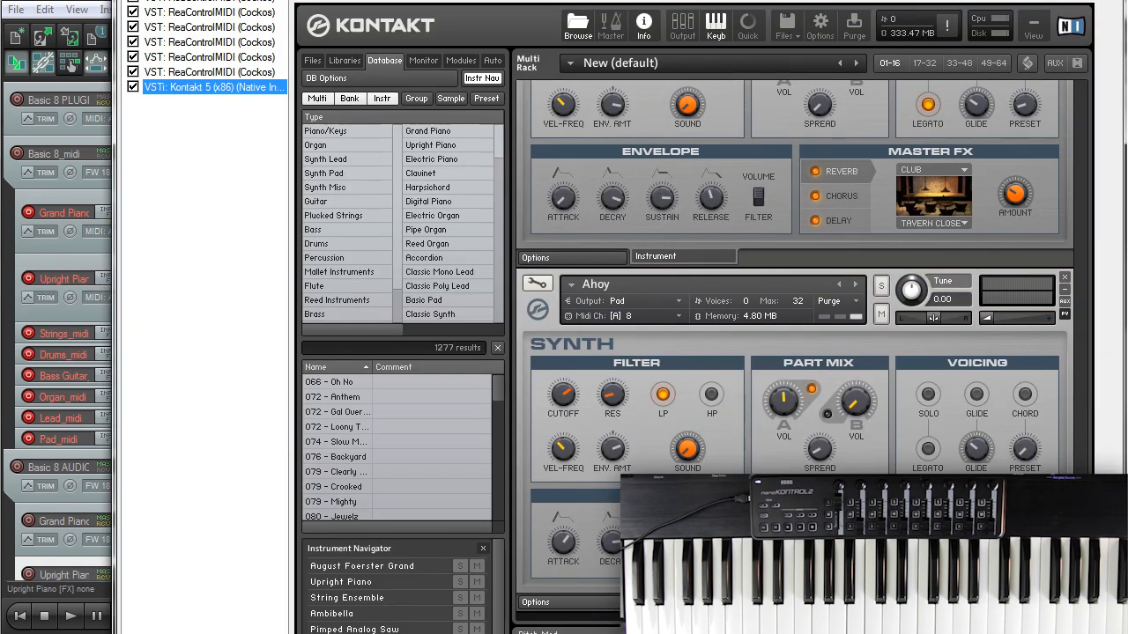
scroll(768, 405, "up", 15)
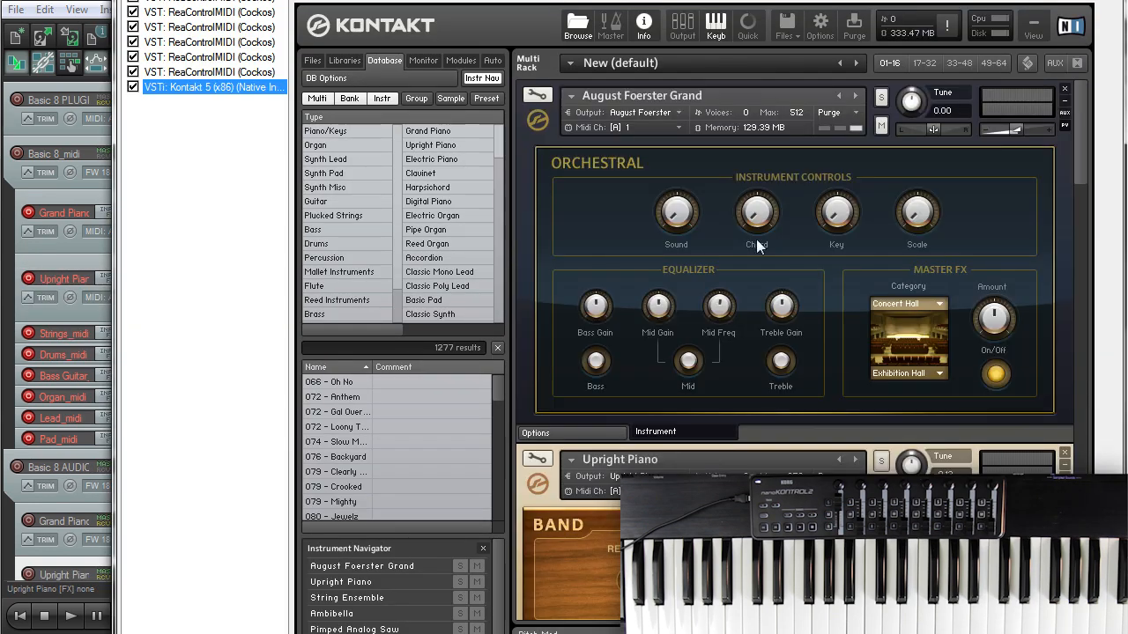
left_click_drag(747, 0, 747, 139)
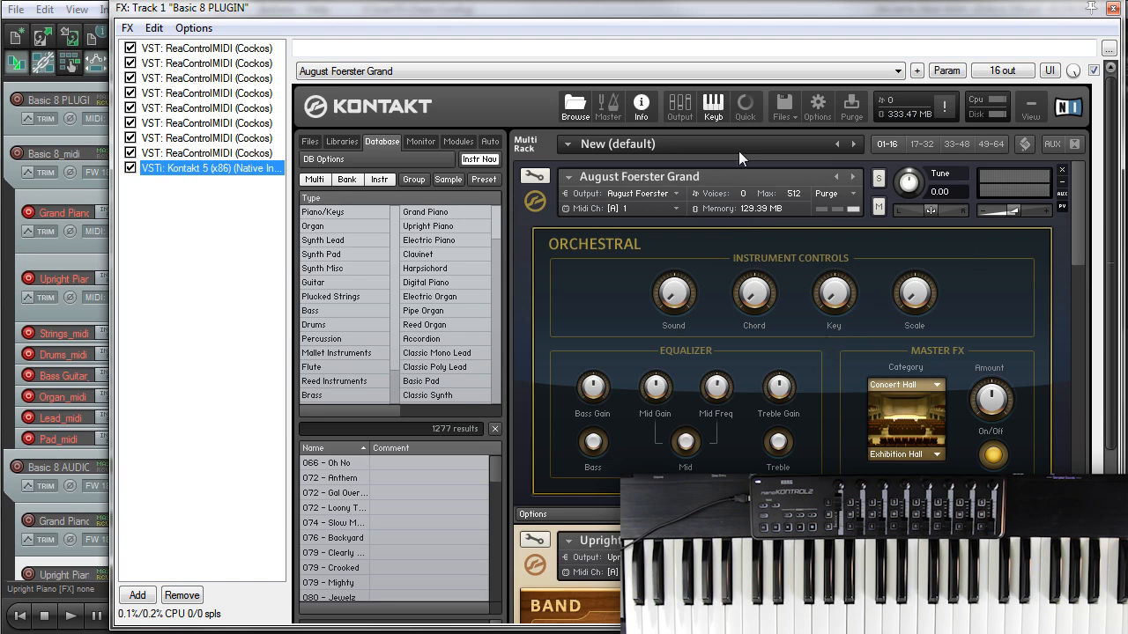
scroll(573, 247, "down", 12)
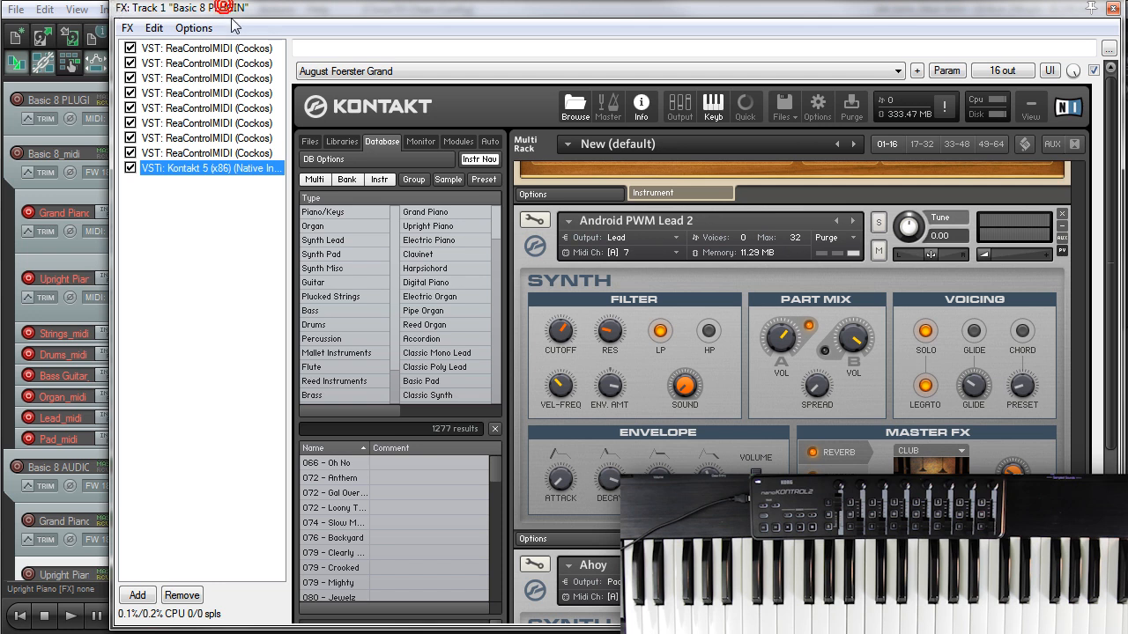
- Inspect the routing of the Pad_midi track, checking the MIDI channel of its send to the Basic 8 PLUGIN track
left_click_drag(359, 21, 747, 21)
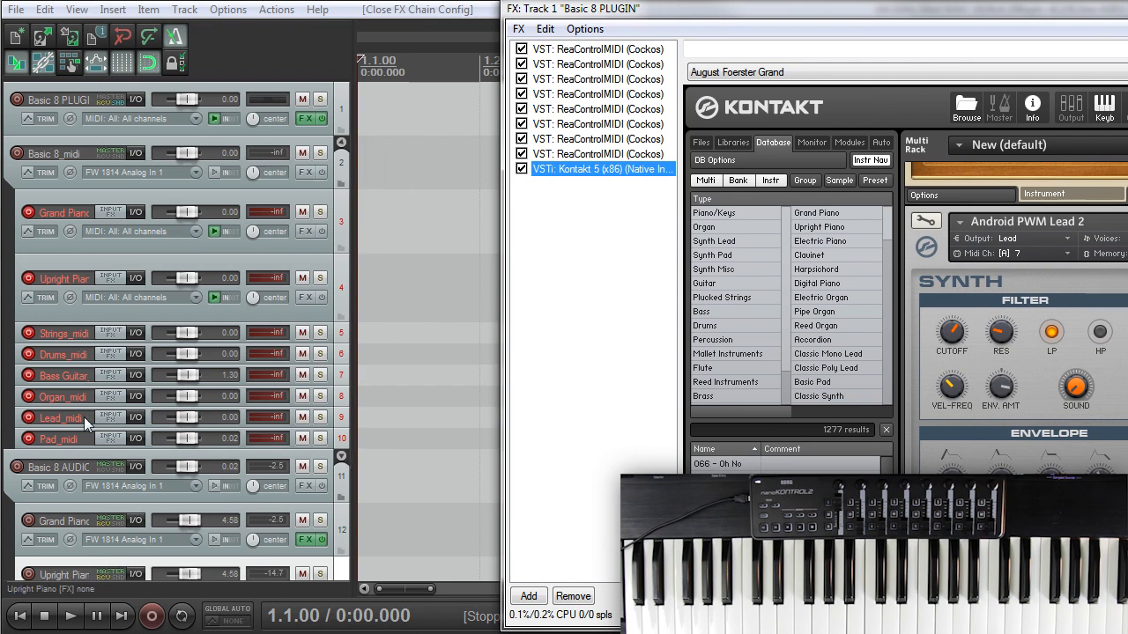
left_click(136, 440)
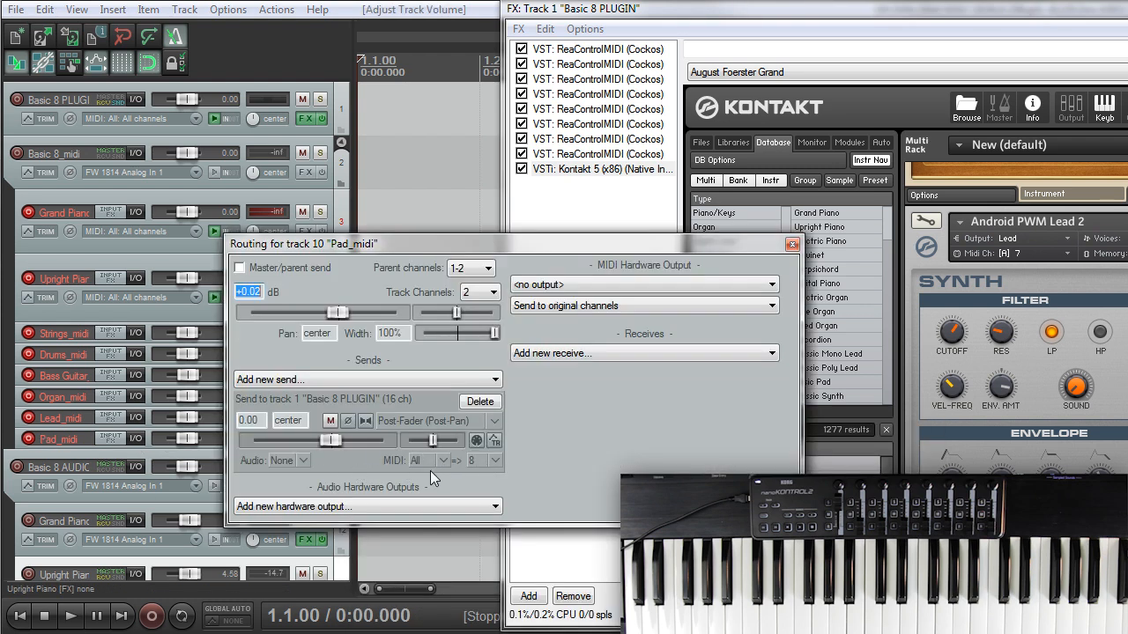
left_click(448, 460)
left_click(395, 459)
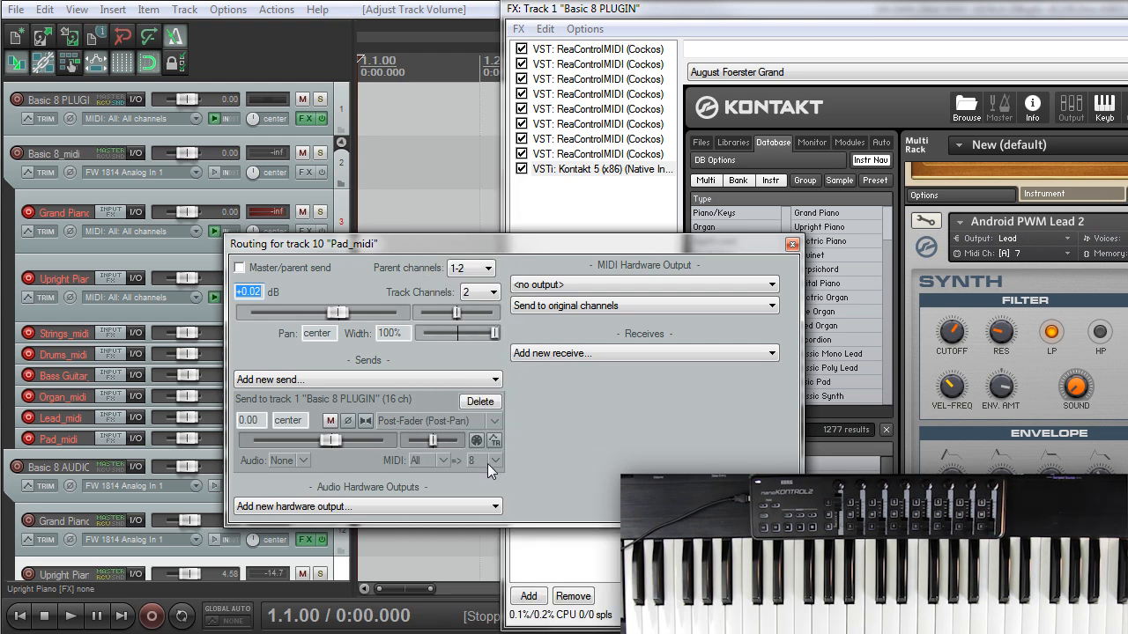
left_click(792, 244)
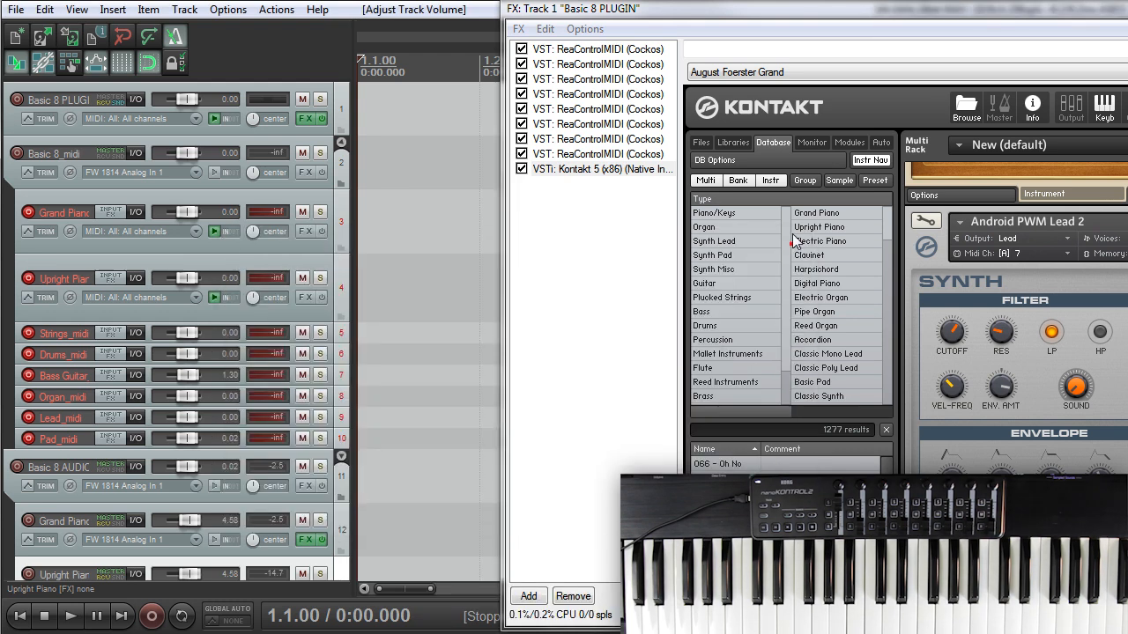
- Examine the first ReaControlMIDI instance and the controller learned for its CC 7 (Volume) parameter
left_click_drag(866, 12, 454, 18)
left_click(211, 54)
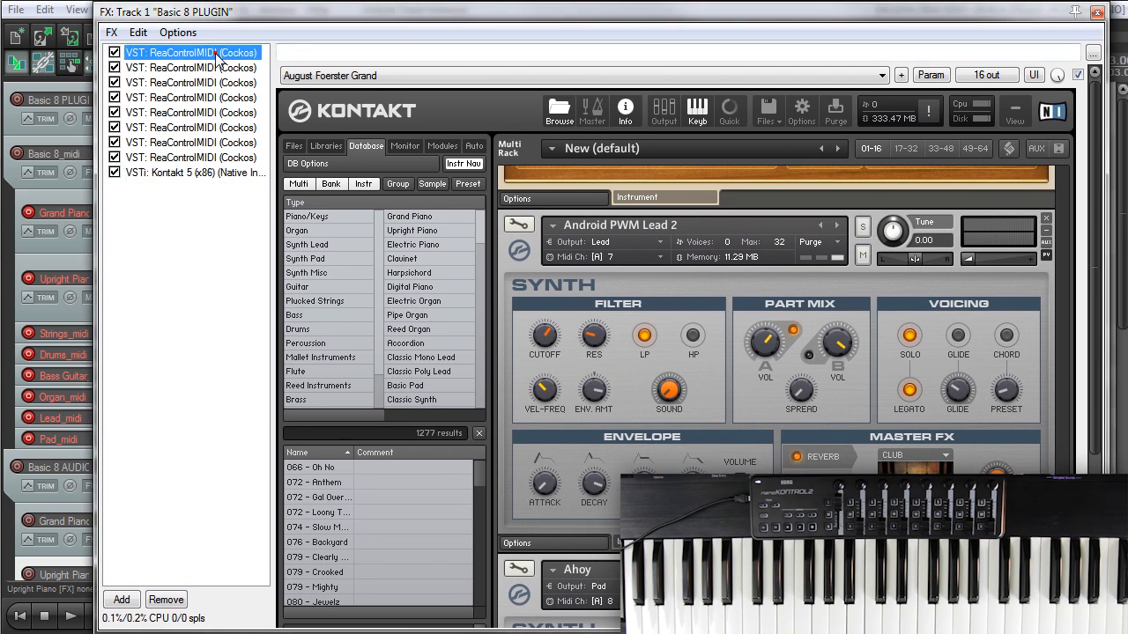
left_click(178, 170)
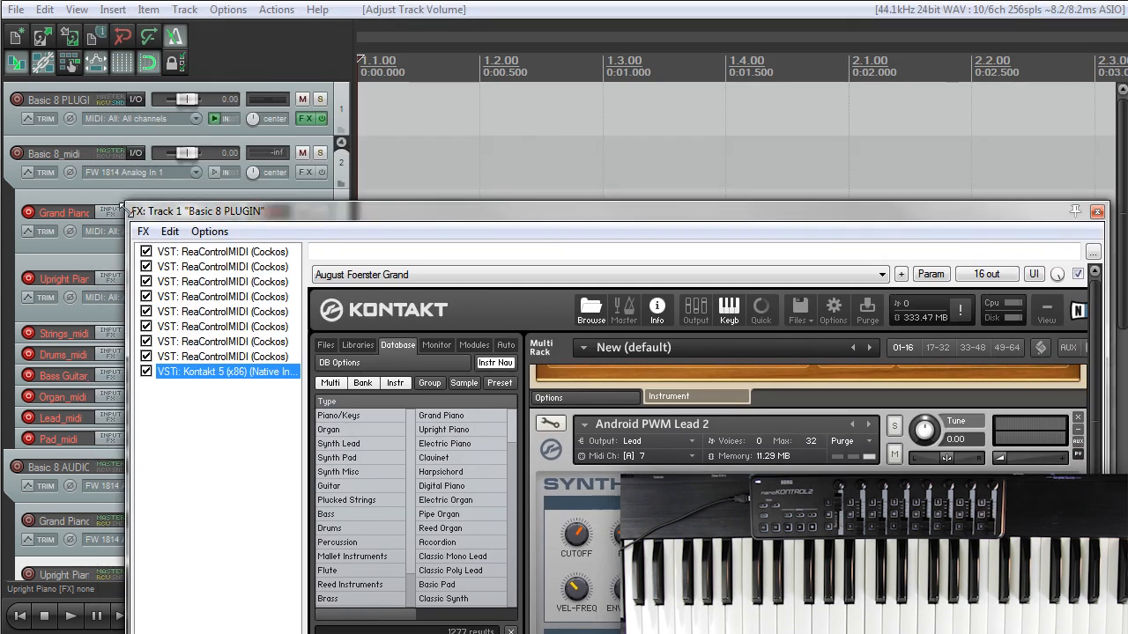
left_click_drag(335, 188, 378, 329)
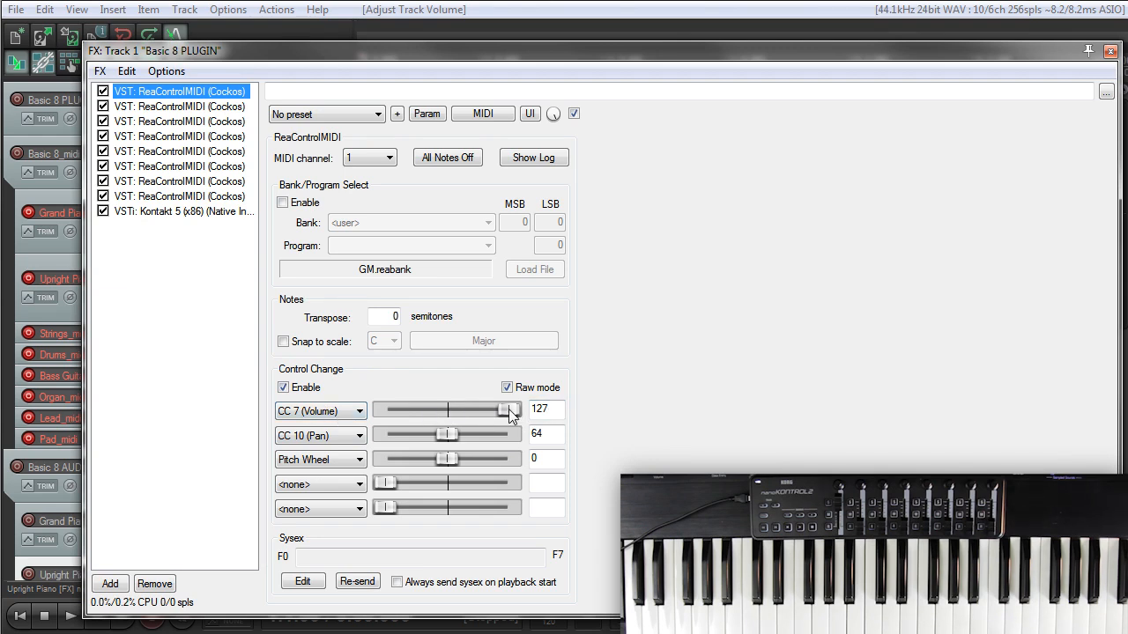
left_click(876, 113)
mouse_move(927, 258)
mouse_move(1111, 315)
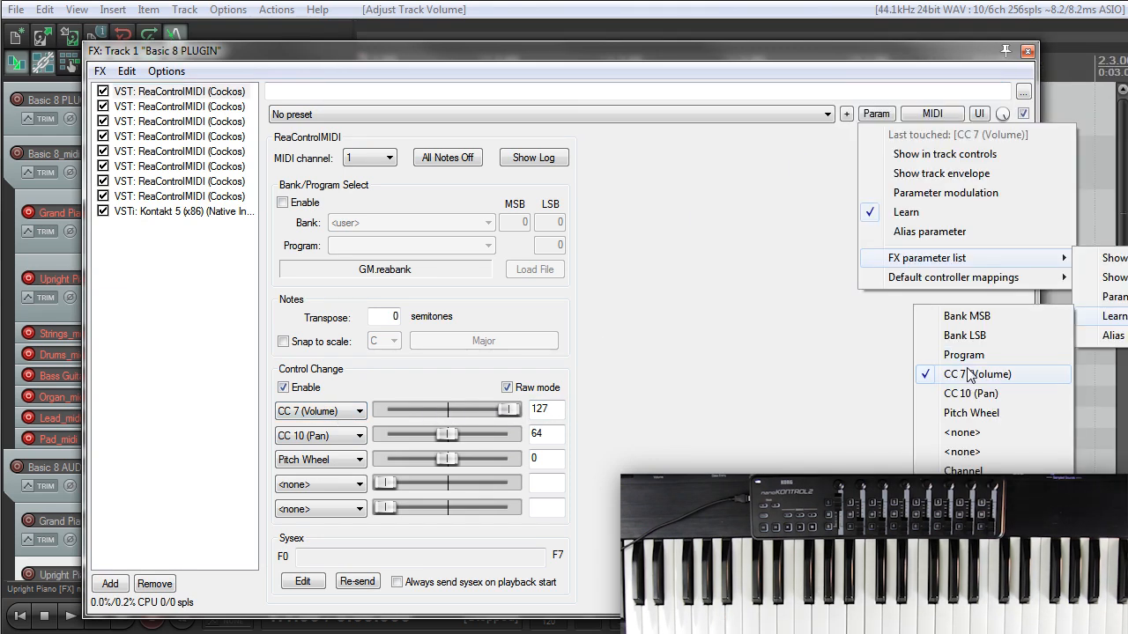
left_click(969, 374)
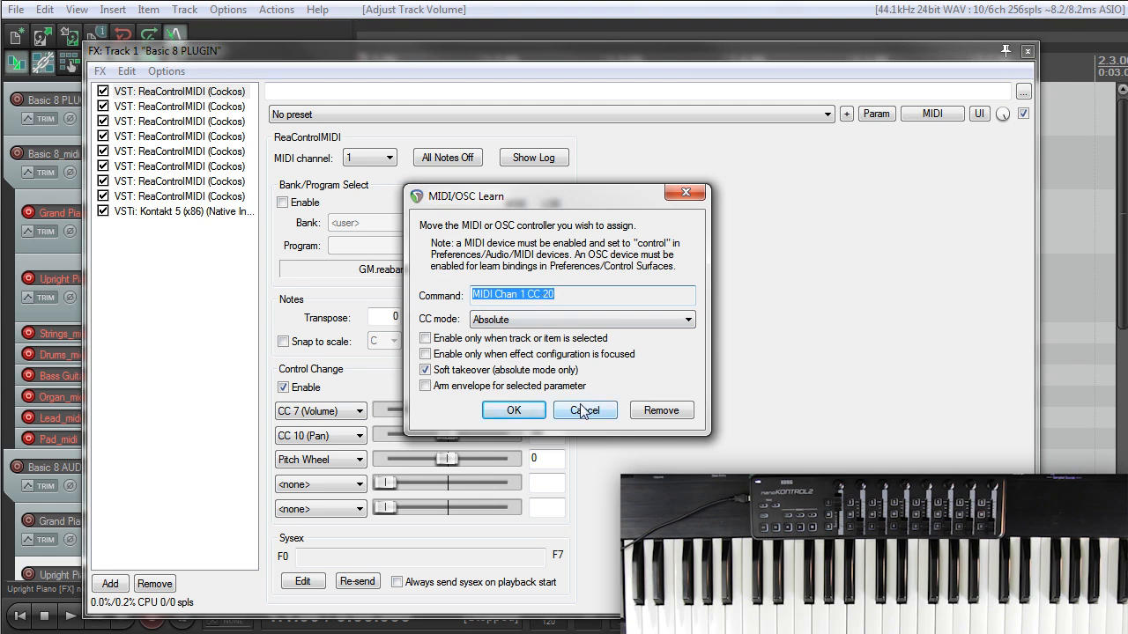
left_click(514, 410)
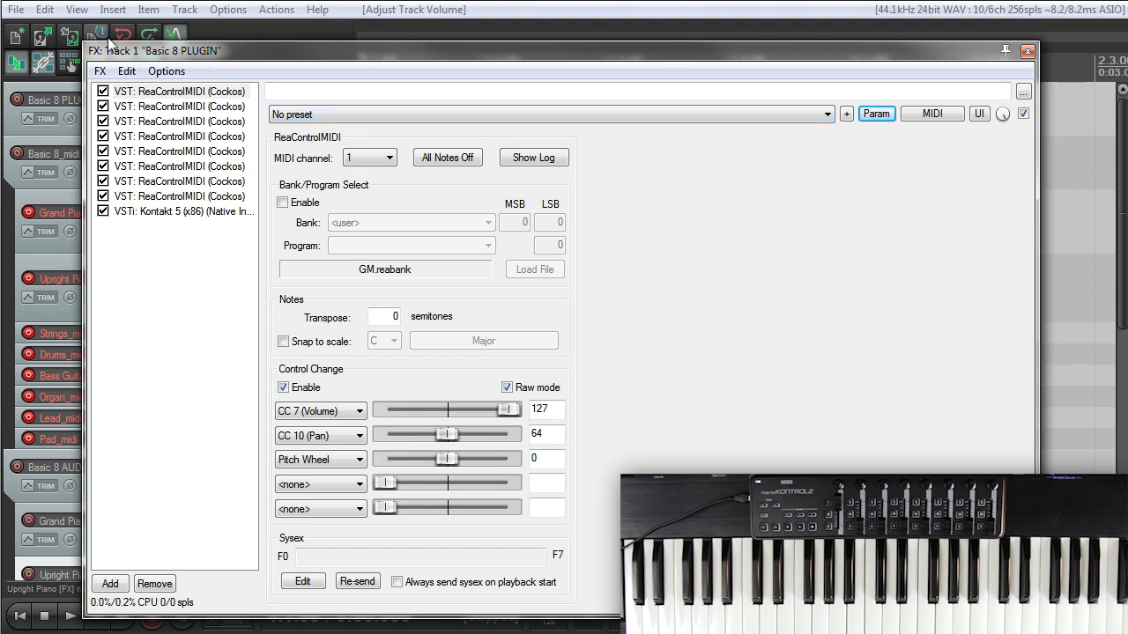
- Bring up Kontakt's August Foerster Grand instrument and raise its volume slightly
left_click_drag(82, 43, 134, 86)
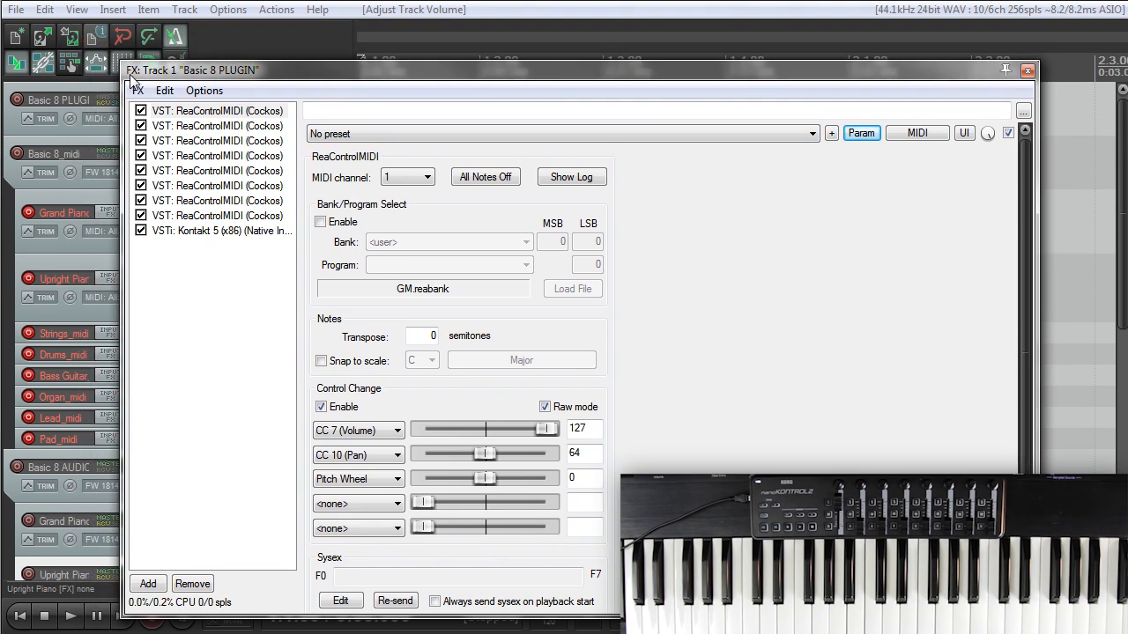
left_click(226, 114)
left_click_drag(123, 62, 236, 23)
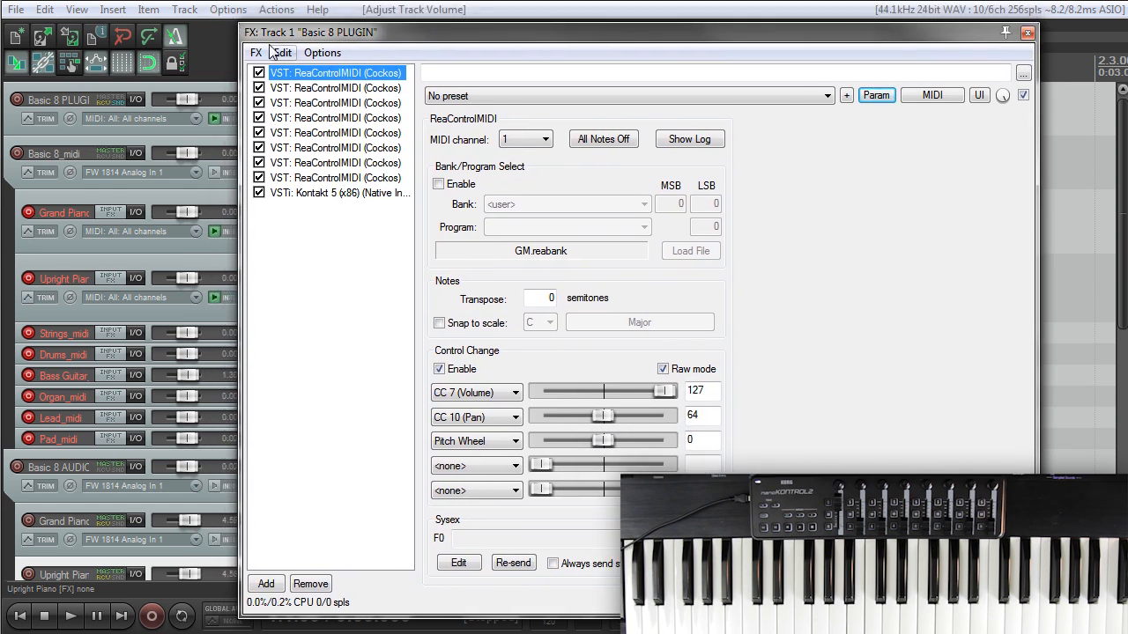
left_click_drag(238, 23, 355, 74)
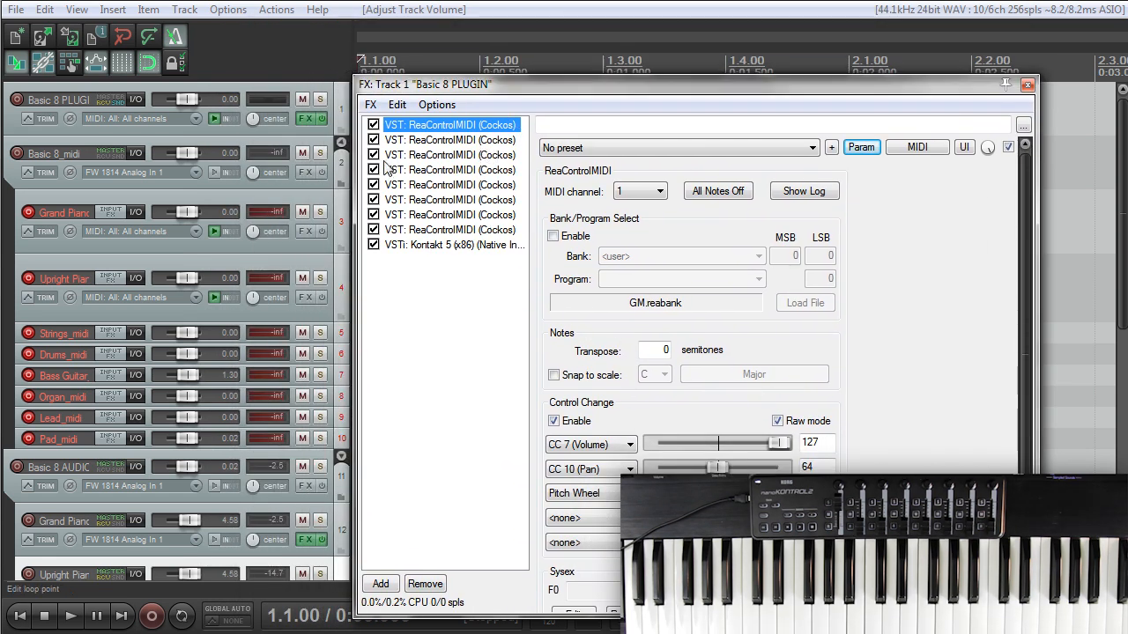
left_click(414, 244)
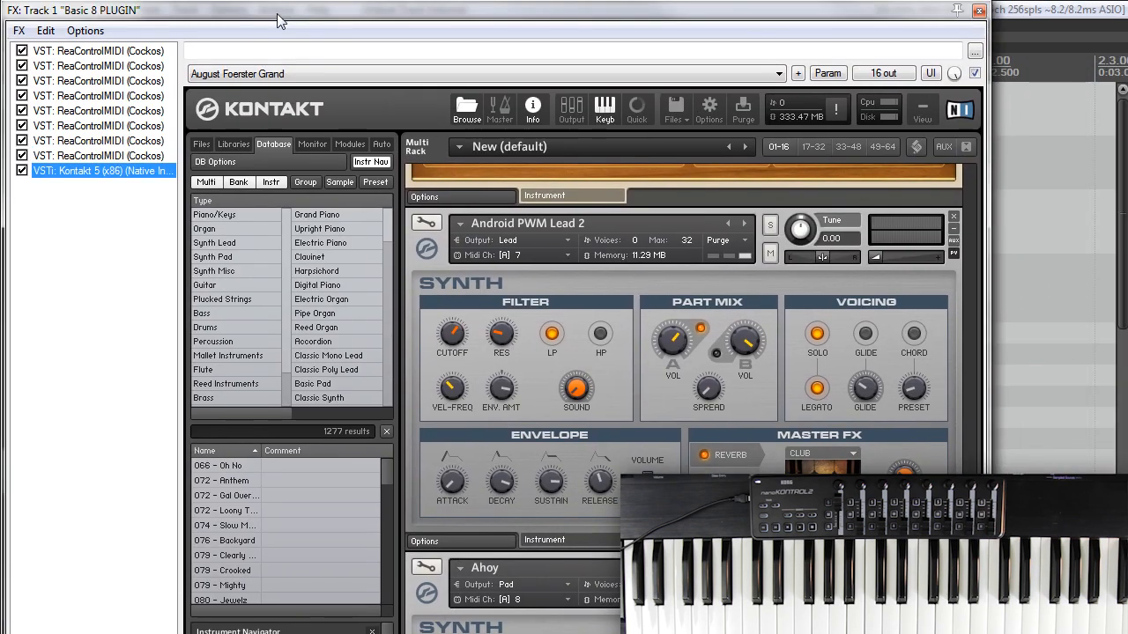
left_click_drag(970, 471, 980, 139)
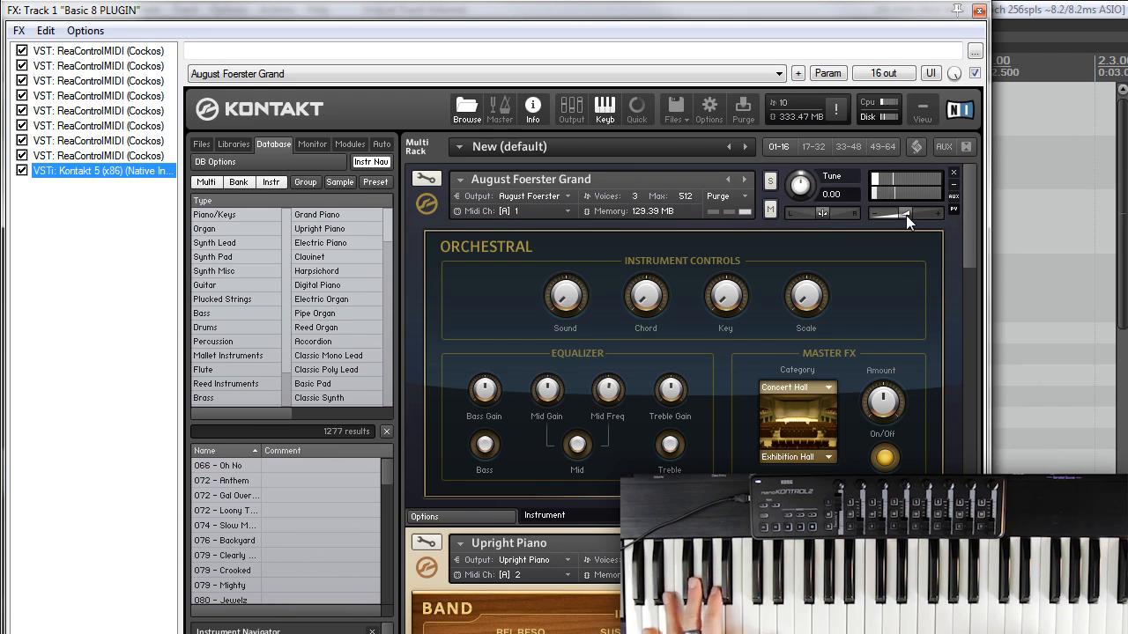
left_click_drag(905, 212, 915, 215)
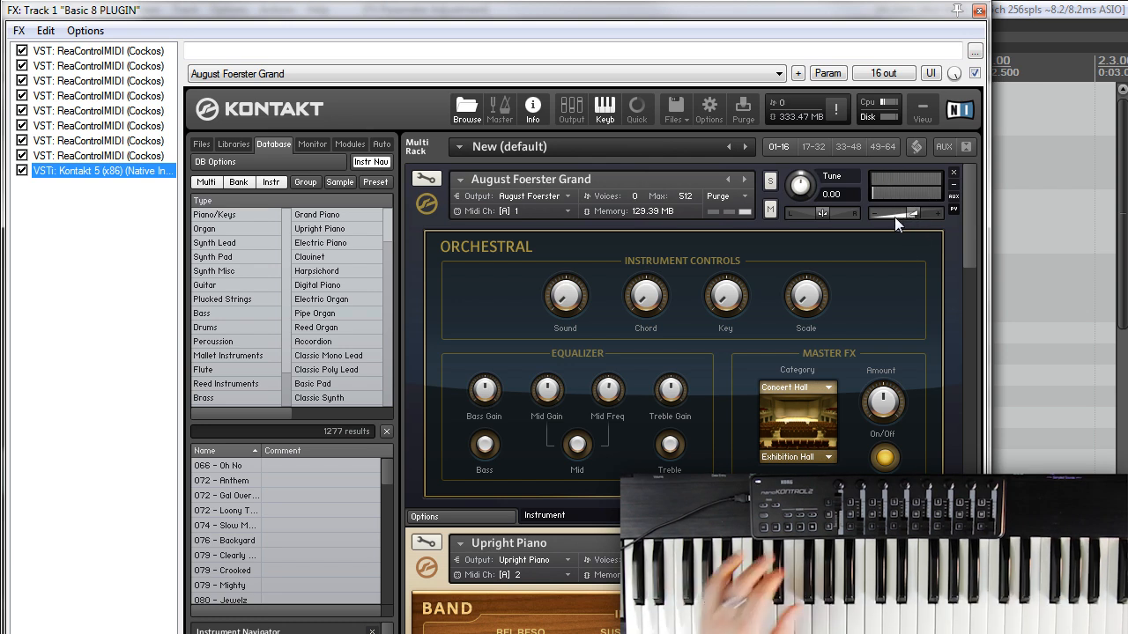
- Check the MIDI channel and volume settings of the other ReaControlMIDI instances one by one, and return to Kontakt
left_click_drag(970, 217, 970, 194)
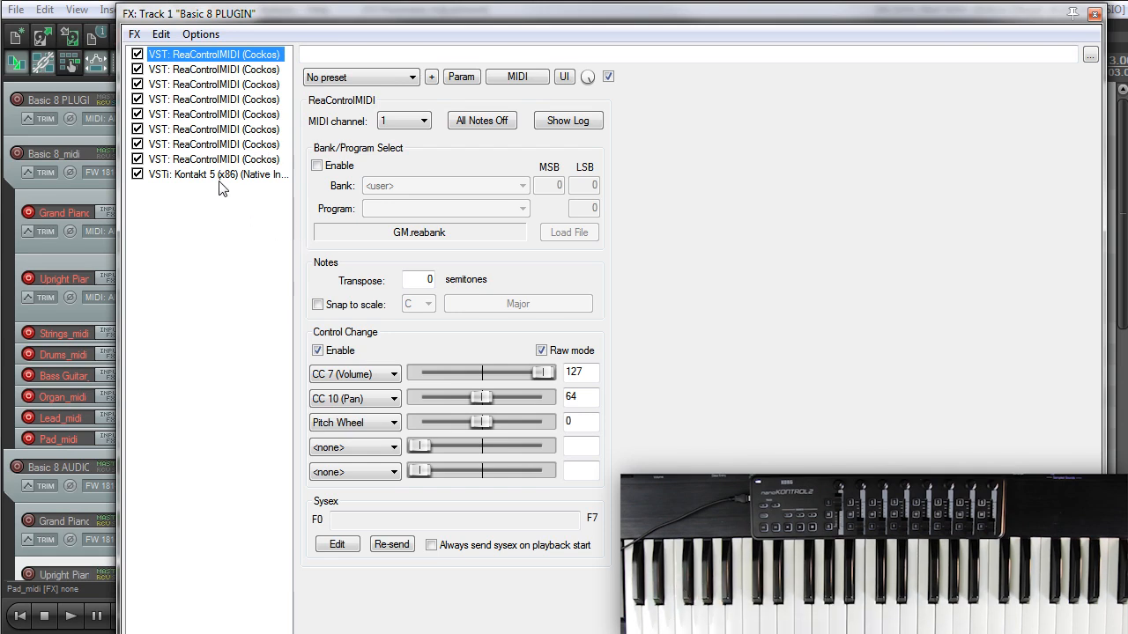
left_click(195, 69)
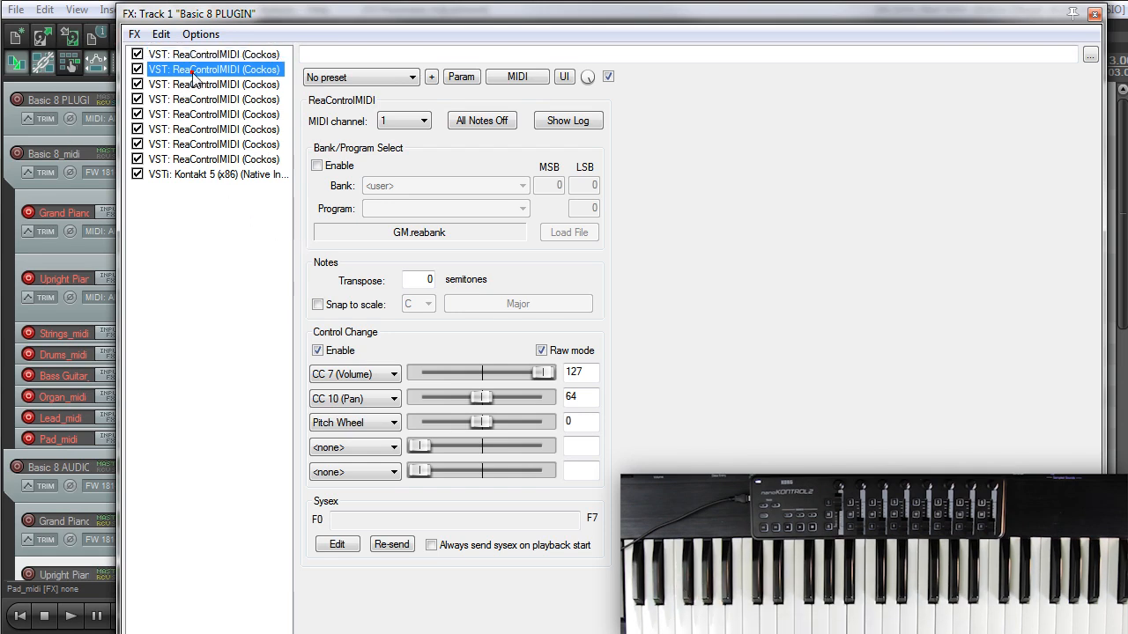
left_click(264, 84)
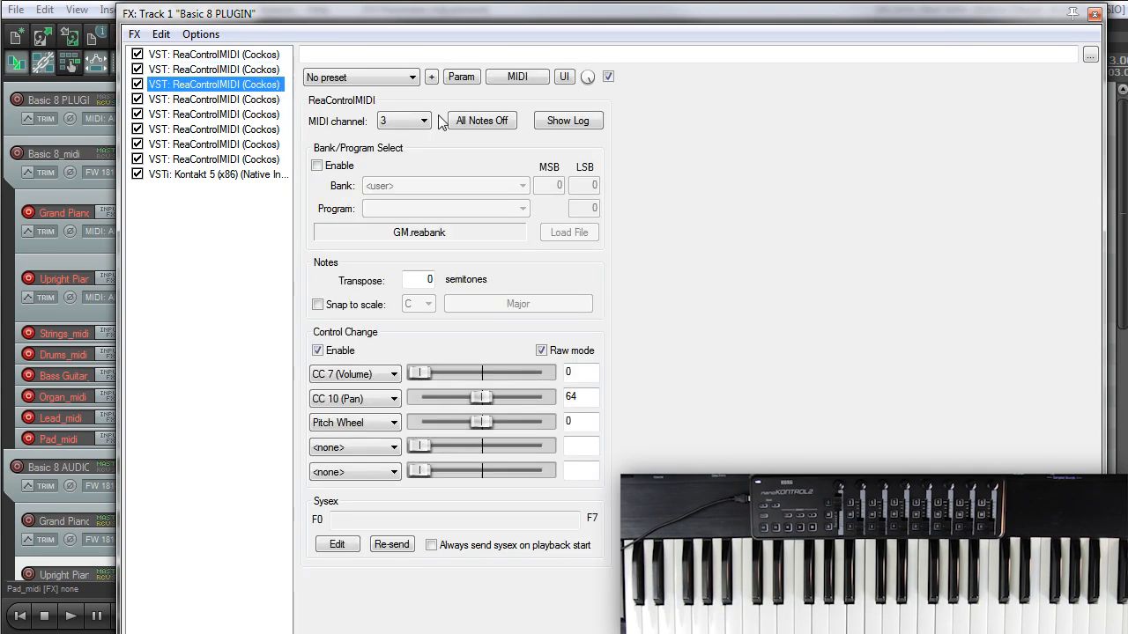
left_click(239, 103)
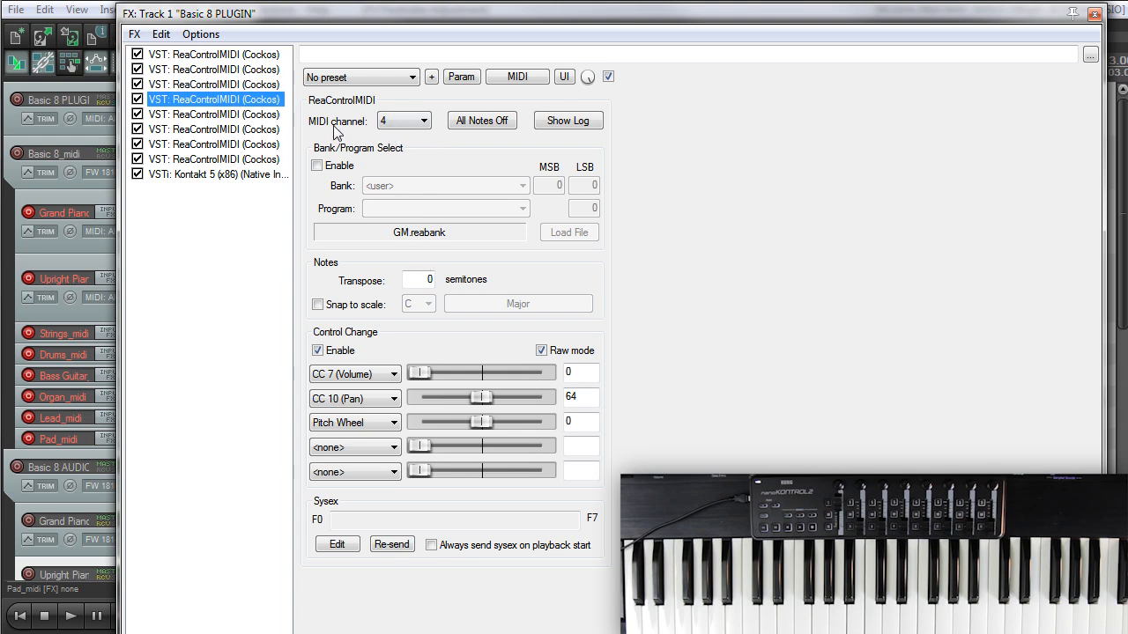
left_click(264, 113)
left_click(264, 129)
left_click(260, 144)
left_click(267, 173)
left_click(257, 158)
left_click(258, 174)
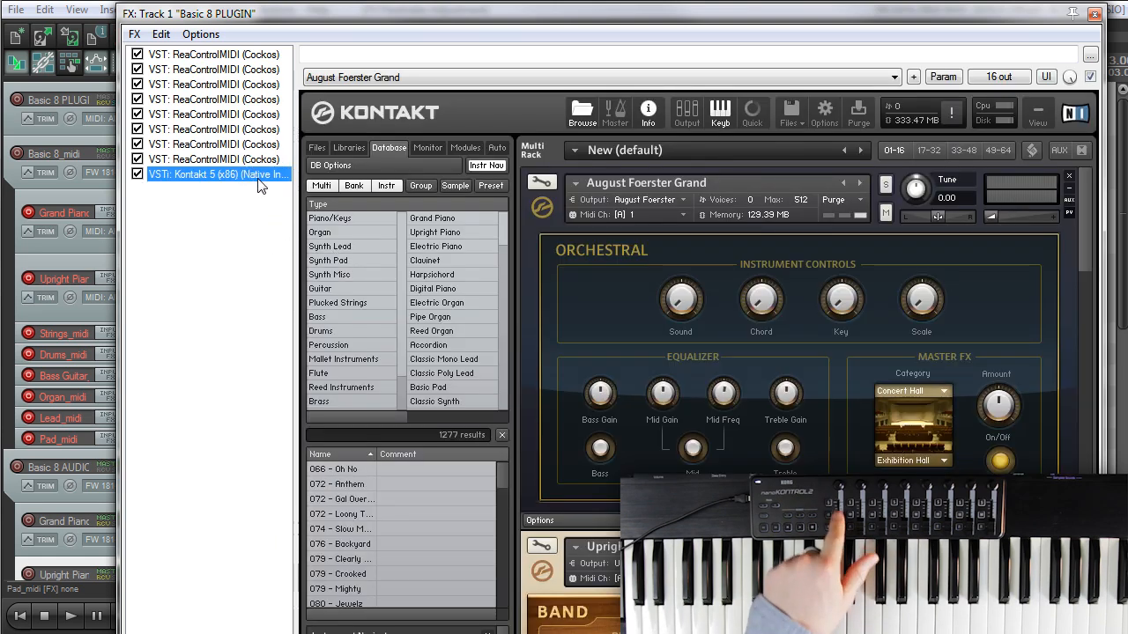
- Set CC 7 (Volume) to 18 in the fifth ReaControlMIDI instance and check whether a controller is learned for it, closing the FX chain
left_click(257, 114)
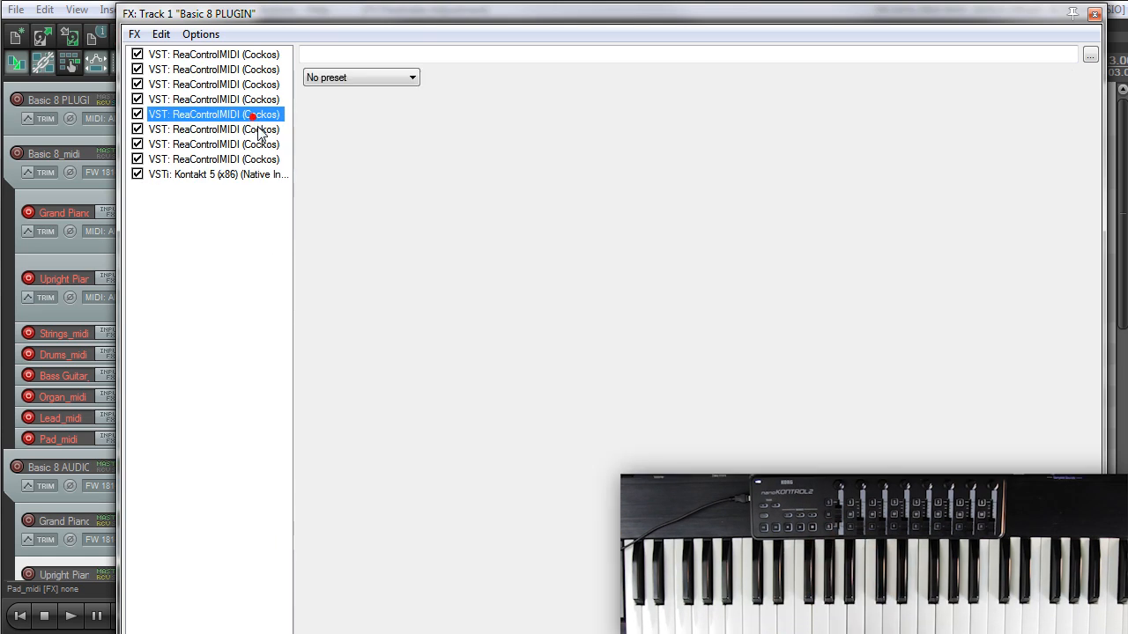
left_click_drag(421, 375, 441, 388)
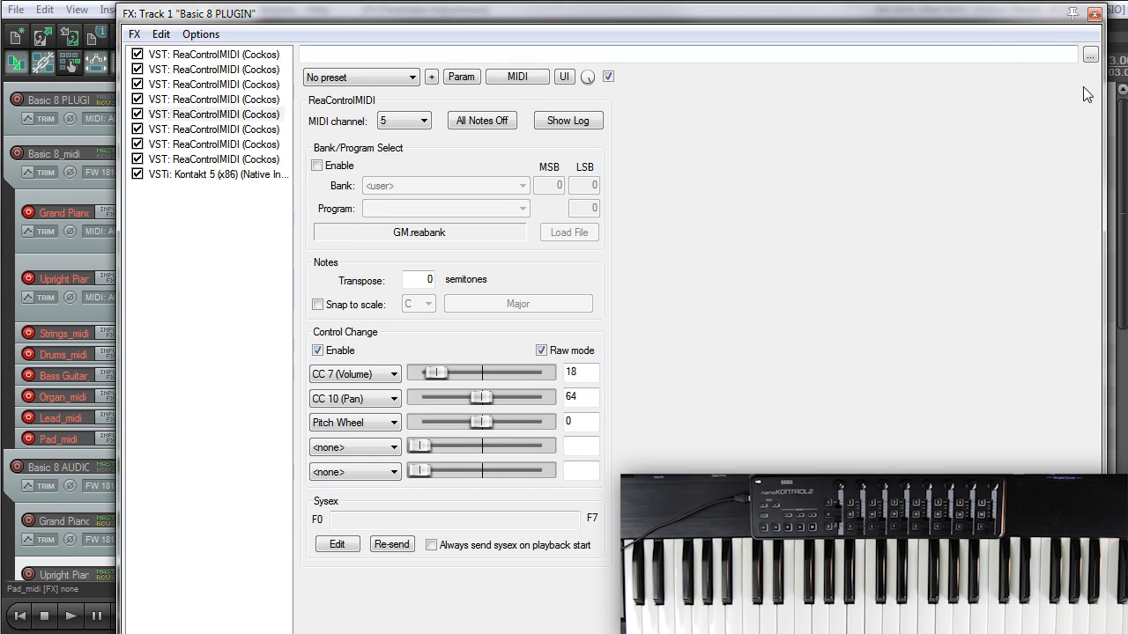
left_click_drag(1101, 90, 1077, 90)
left_click(920, 79)
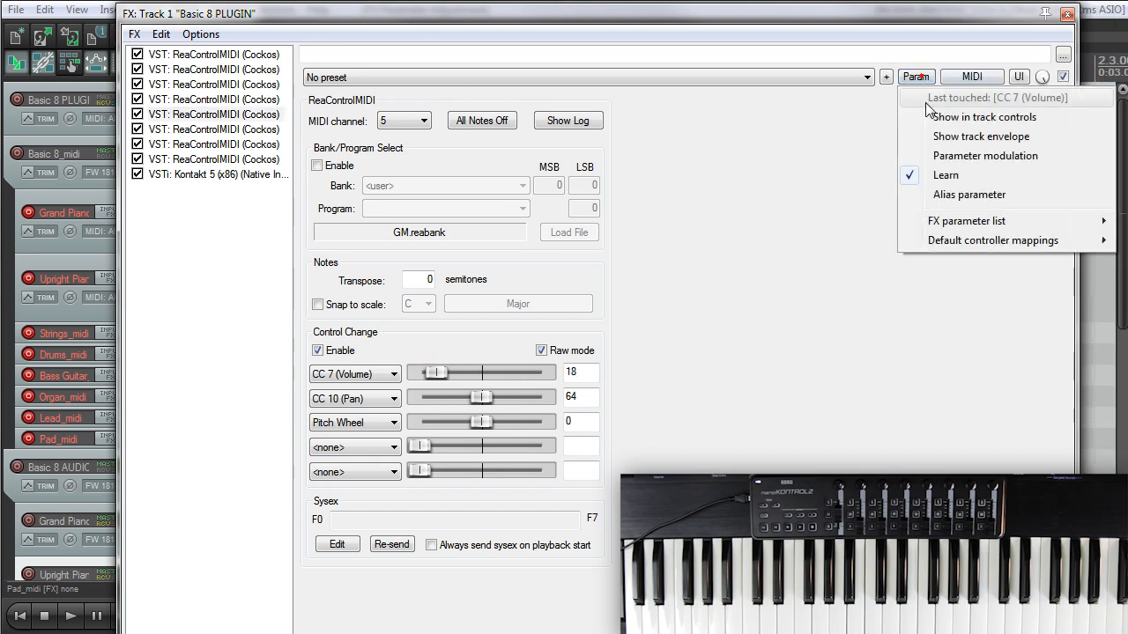
left_click(785, 209)
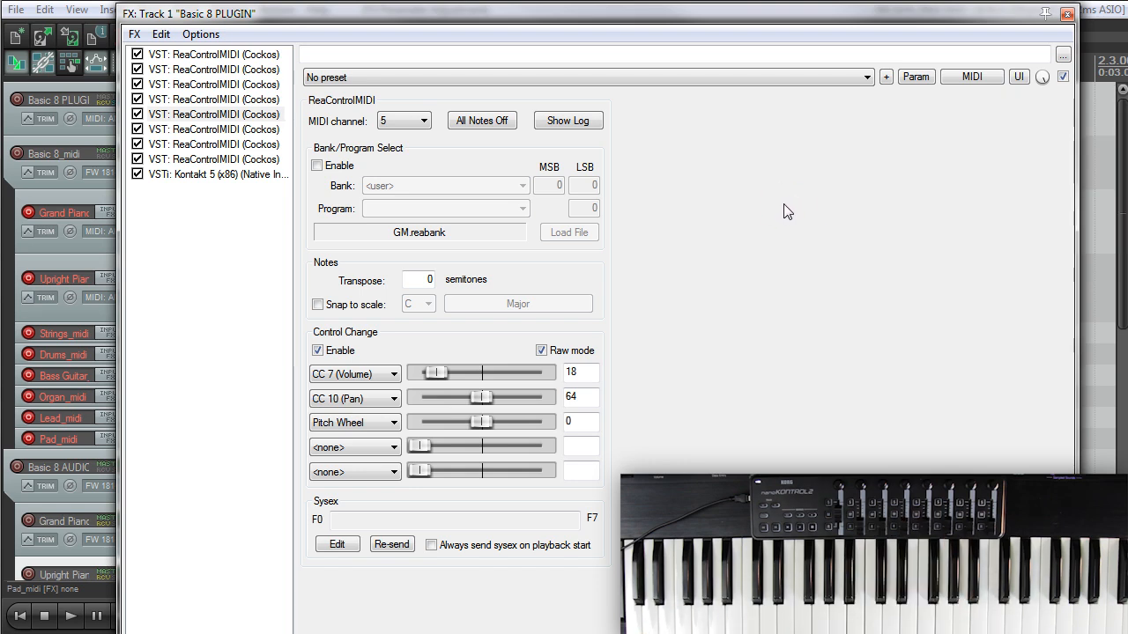
left_click(1066, 14)
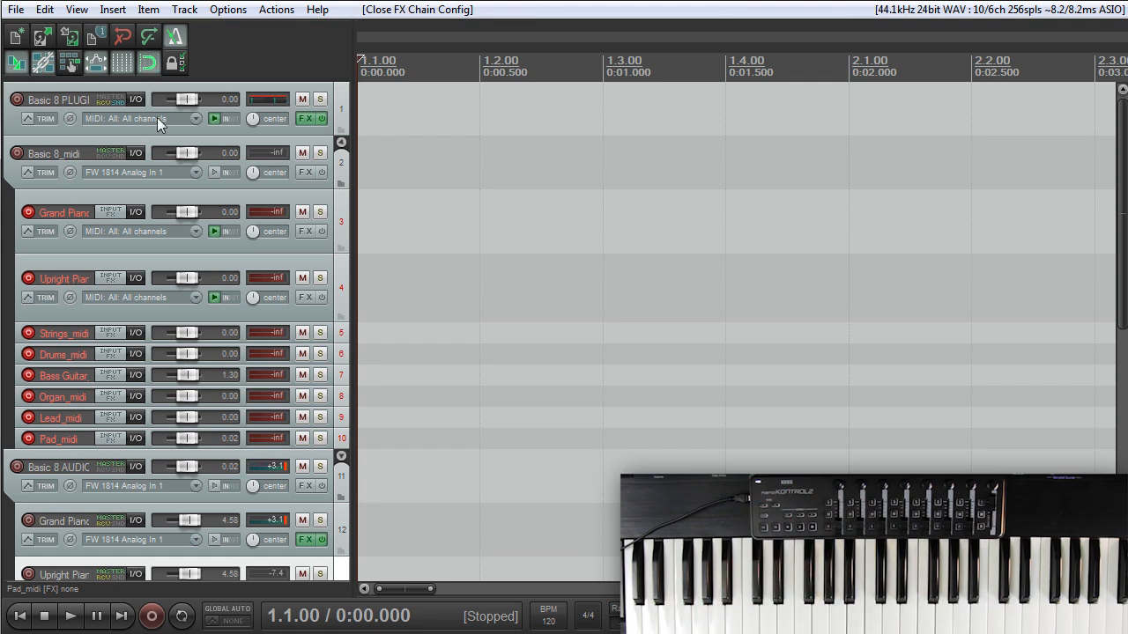
- Select the Basic 8 AUDIO folder track below the individual MIDI instrument tracks
left_click(341, 310)
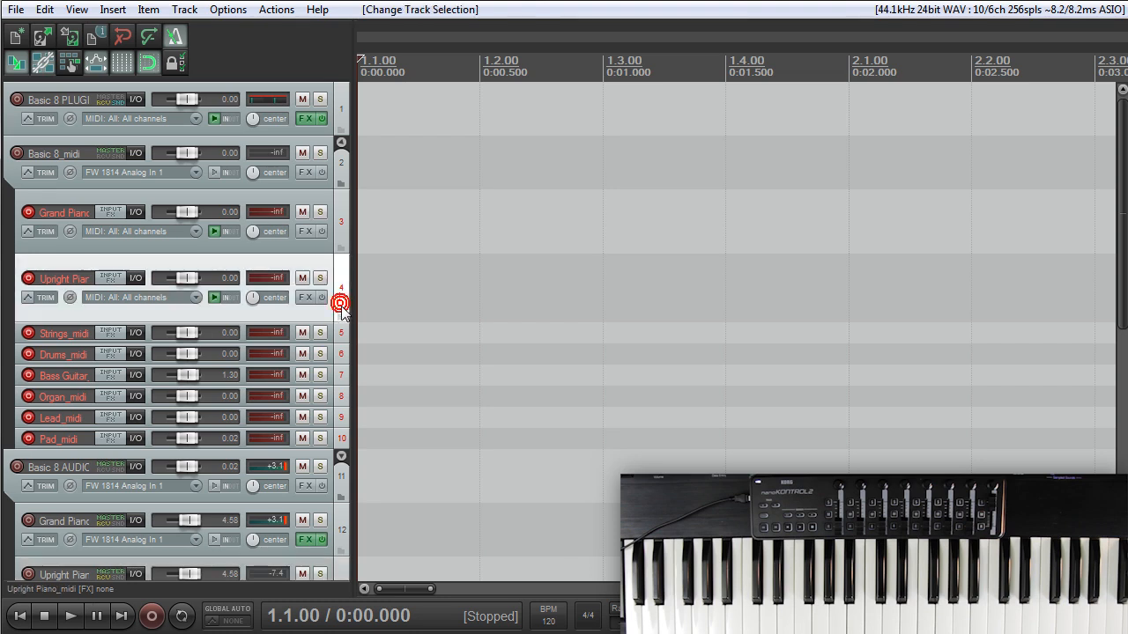
scroll(423, 299, "down", 5)
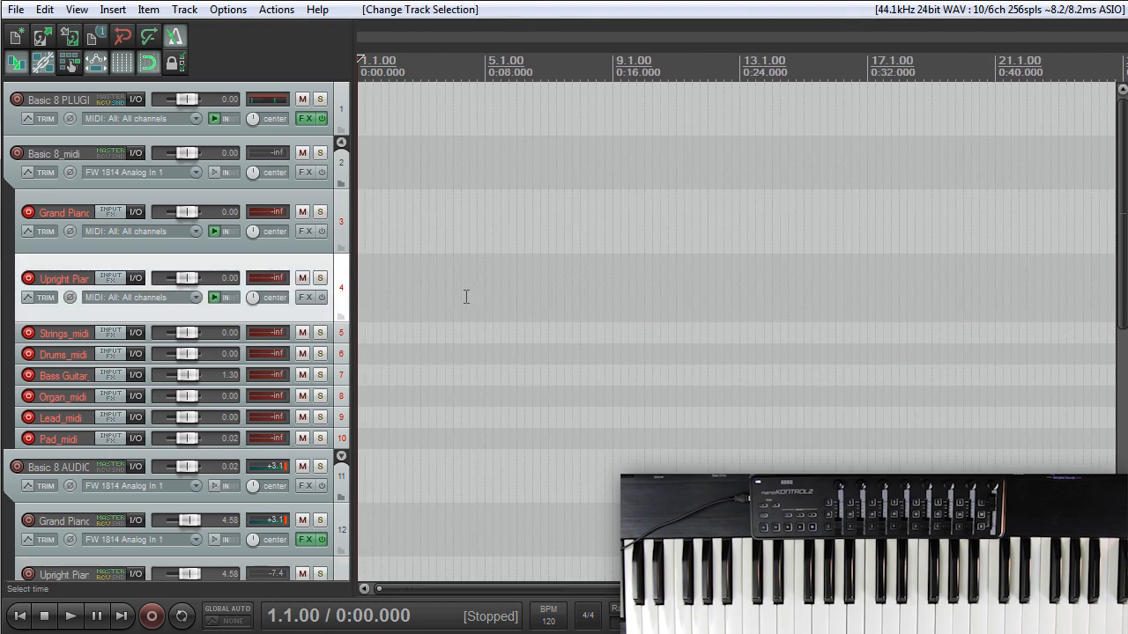
left_click(291, 496)
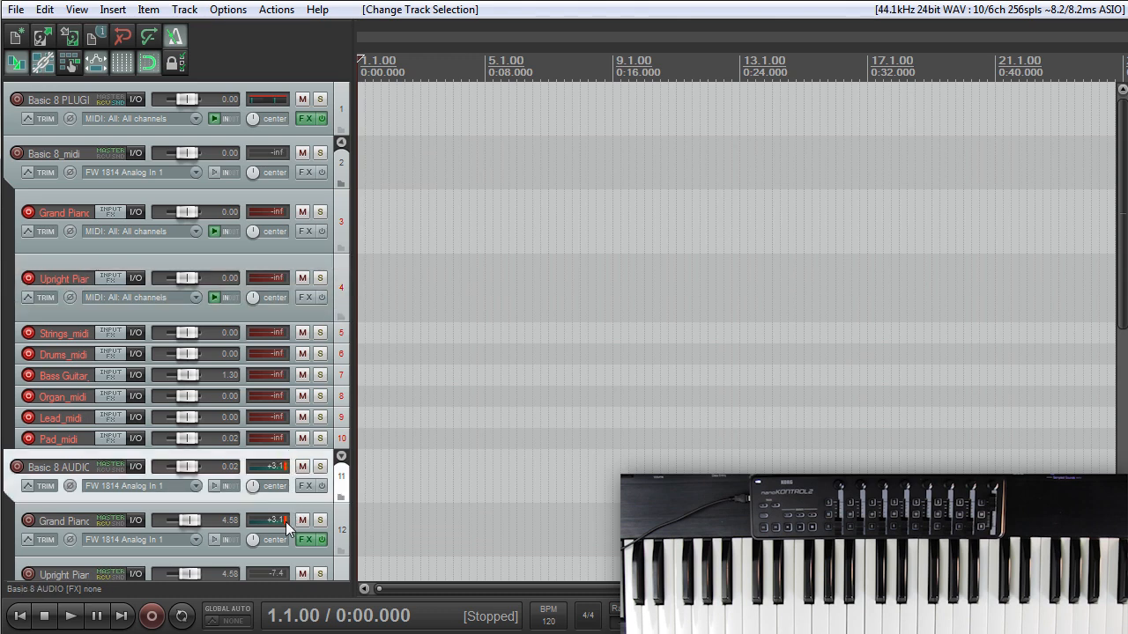